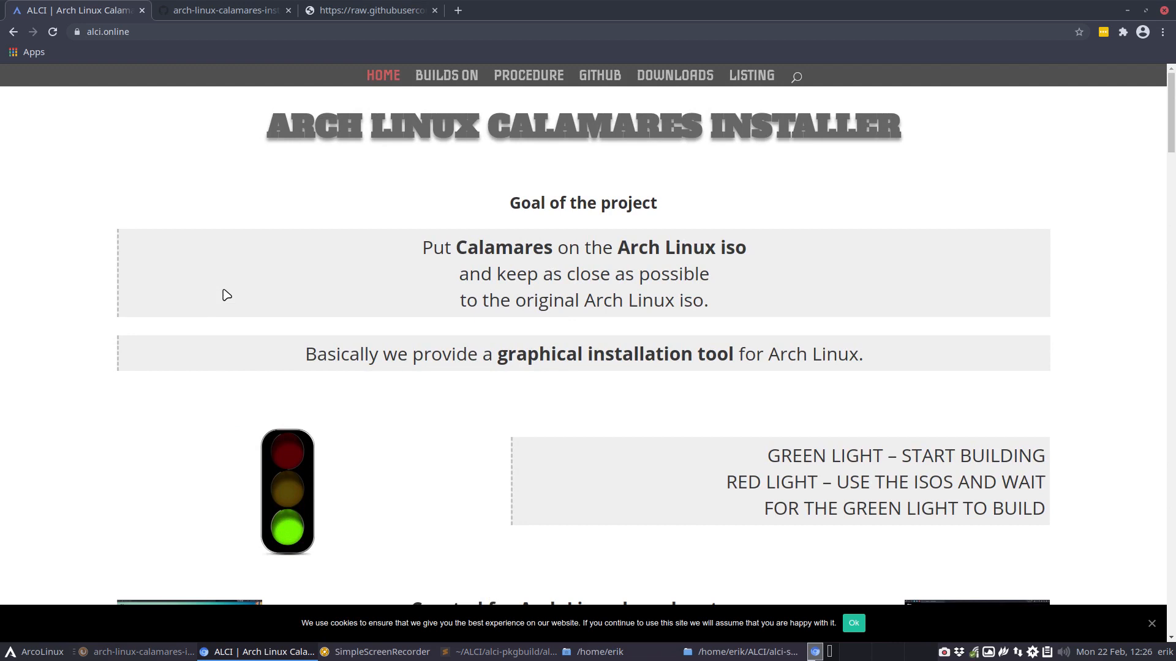
- Check the alci-sddm-plasma-archpaint repository and close the page with the arcolinux-sddm-plasma-archpaint install file
click(235, 12)
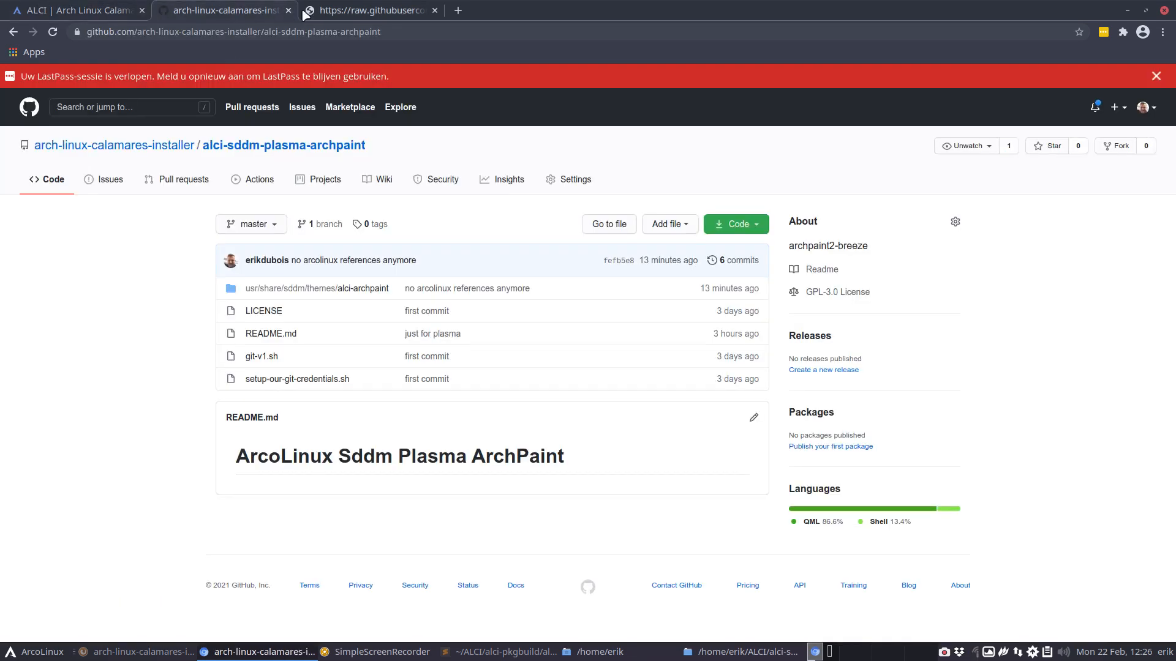
click(337, 12)
click(14, 32)
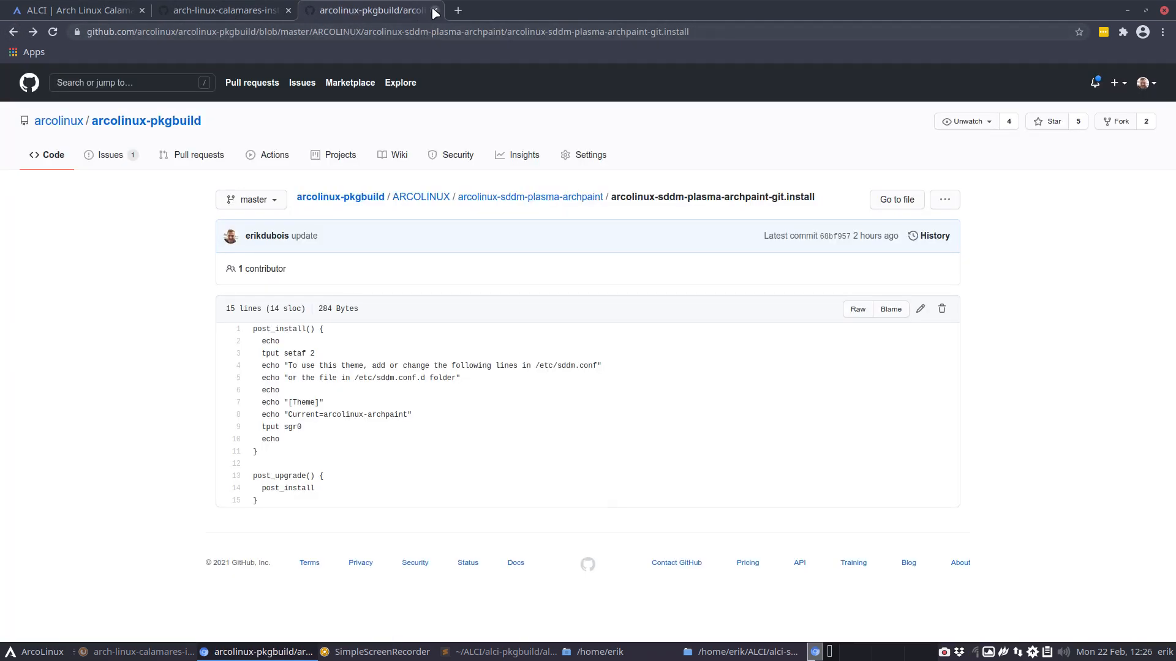
click(435, 11)
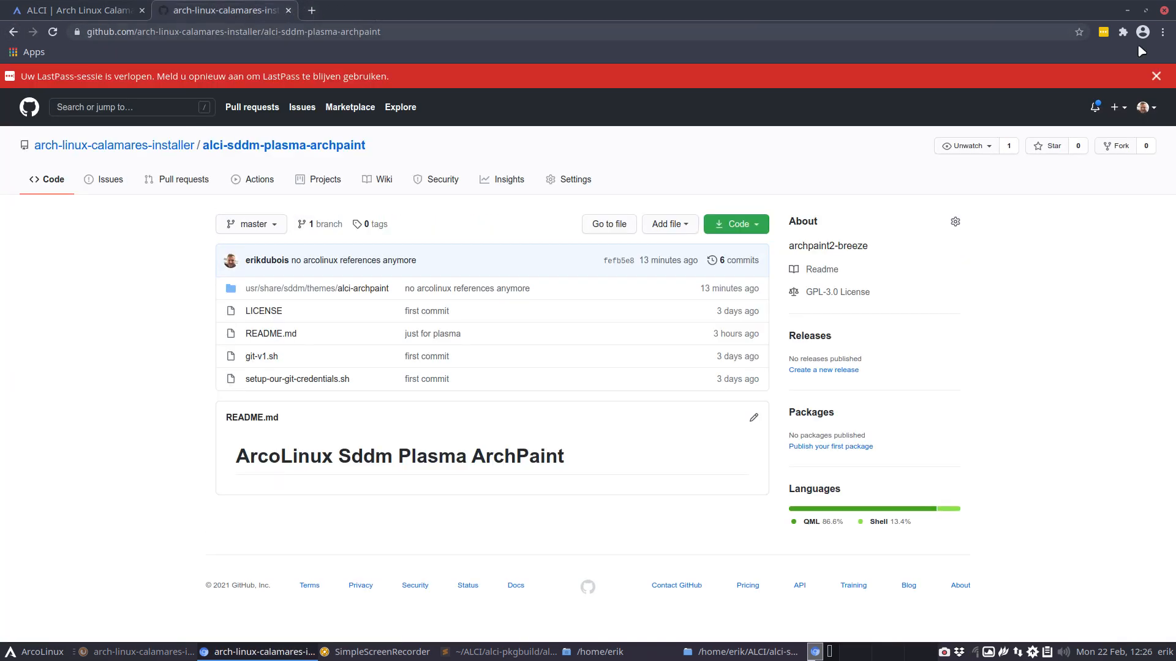
- Switch to the file manager and view the contents of the ALCI folder
click(1127, 10)
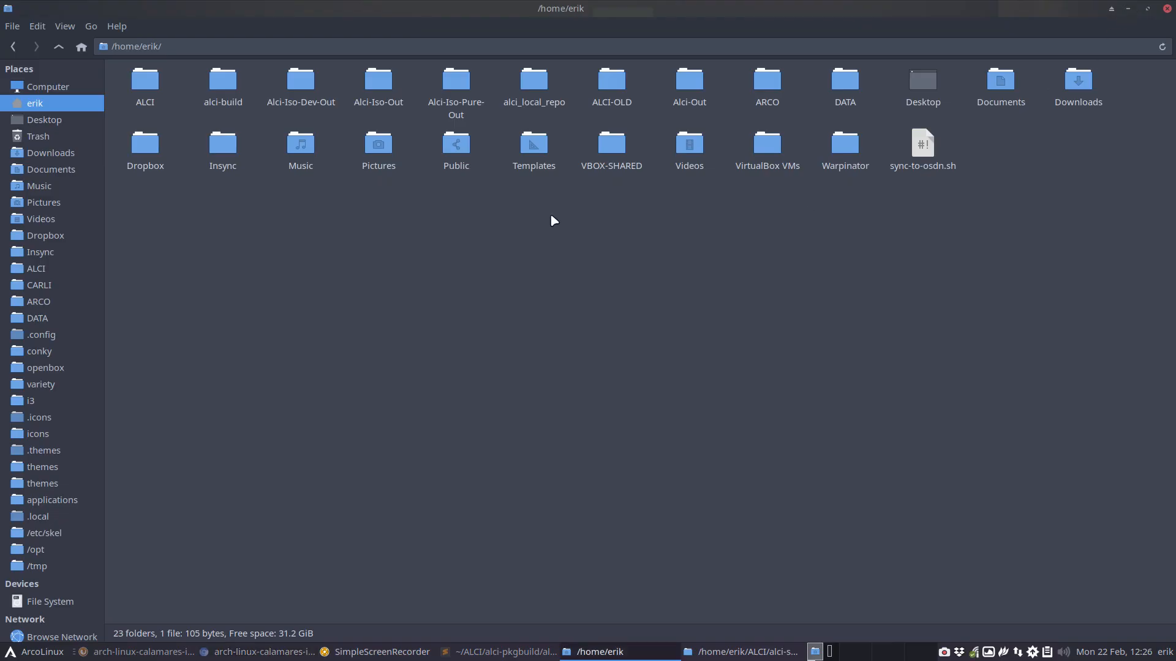
click(42, 272)
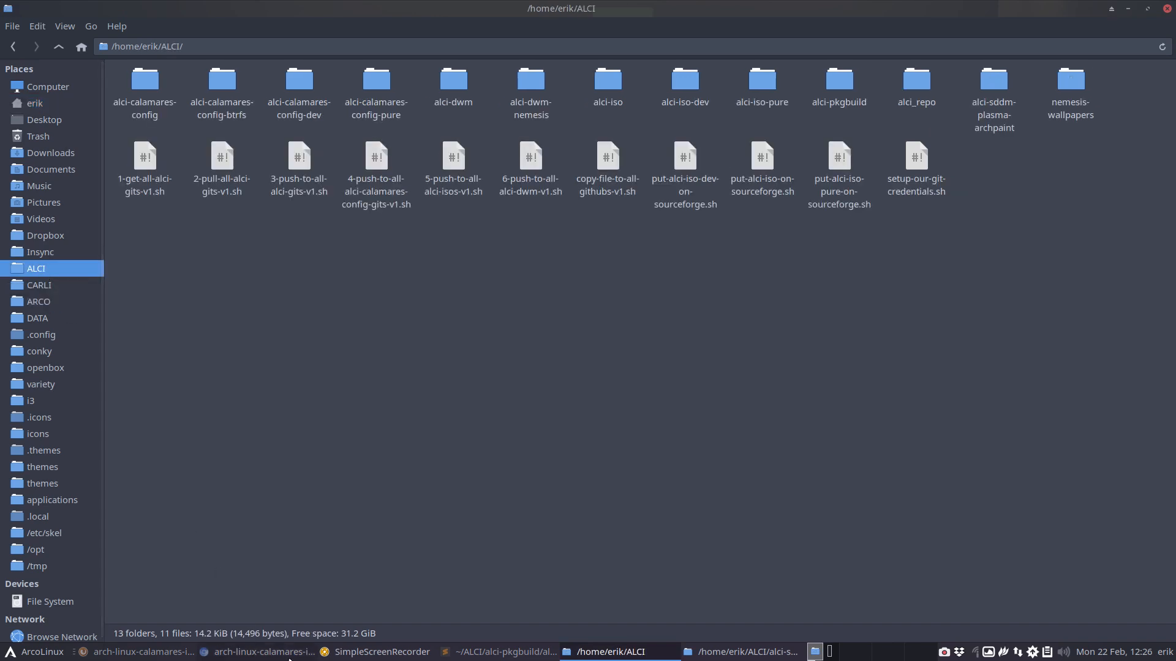
- Return to the browser and look over the Procedure page of alci.online
click(286, 652)
click(84, 9)
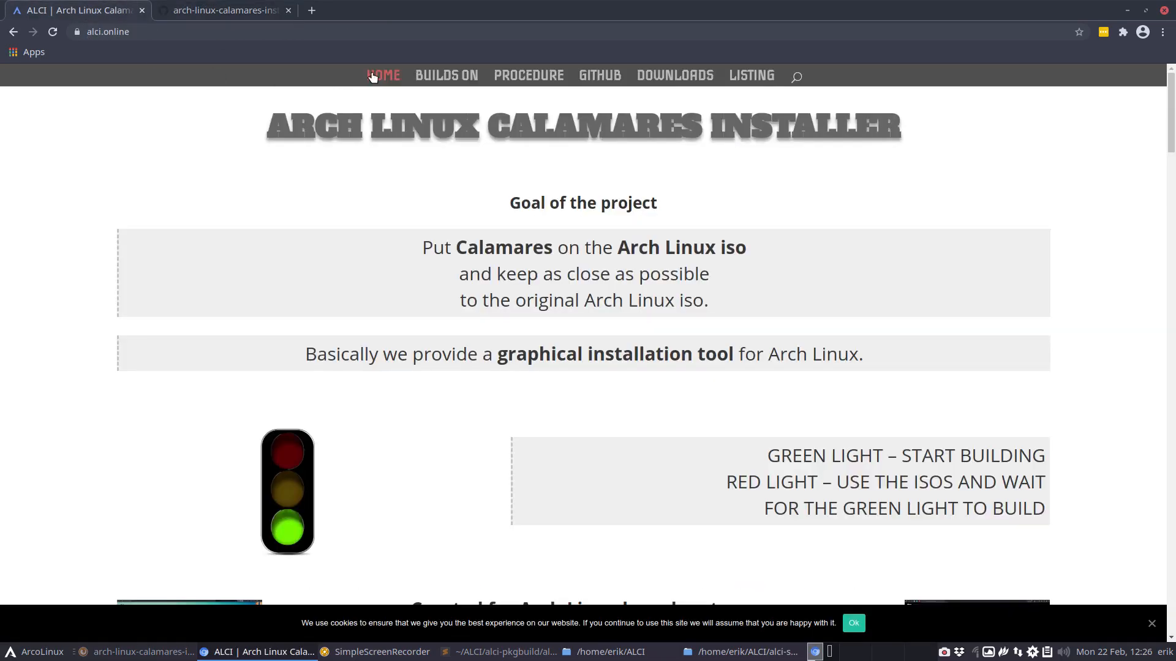
click(518, 76)
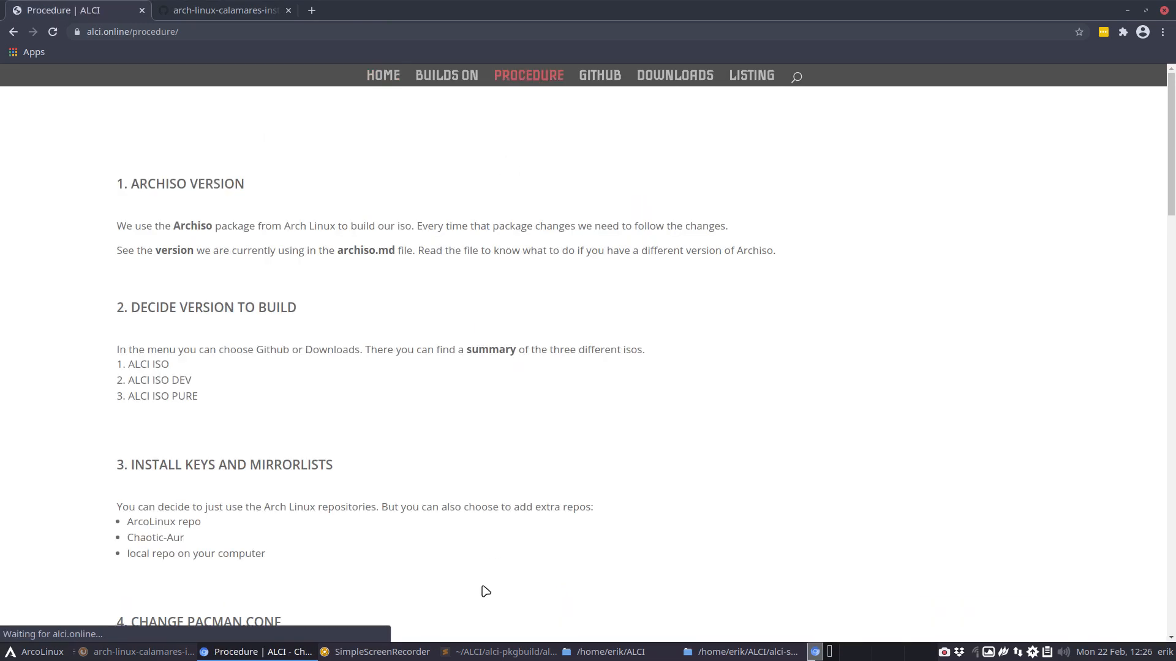
scroll(483, 588, down, 15)
scroll(529, 472, up, 15)
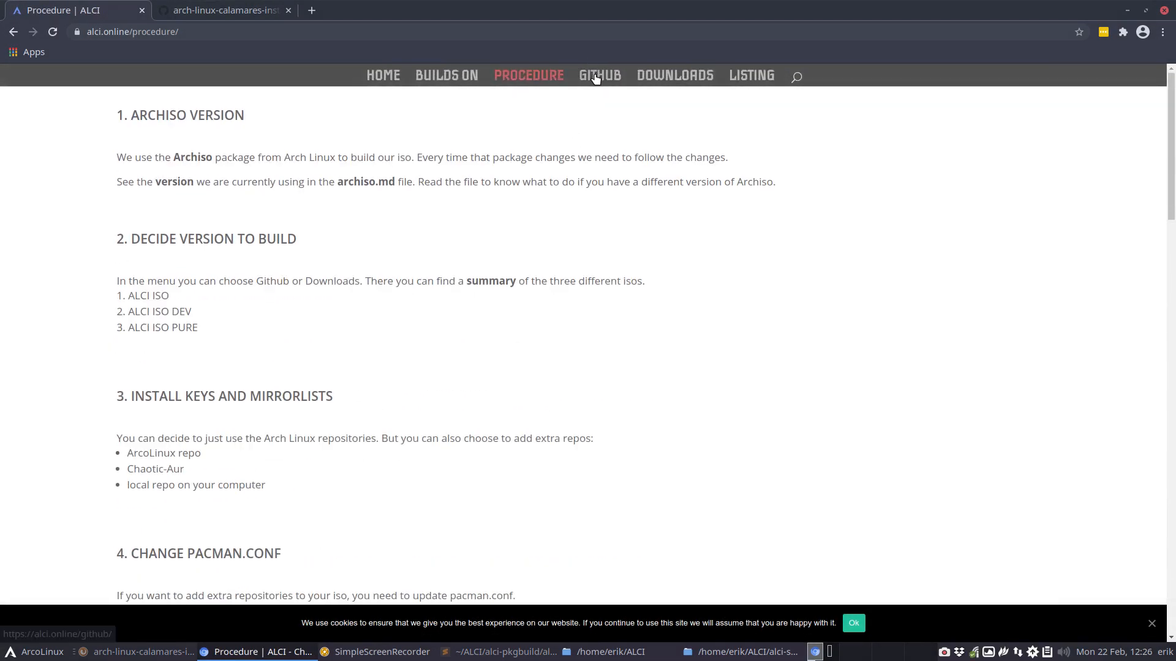
- Open the alci.online Github page and copy the git clone command for ALCI ISO DEV
click(599, 75)
scroll(585, 241, down, 5)
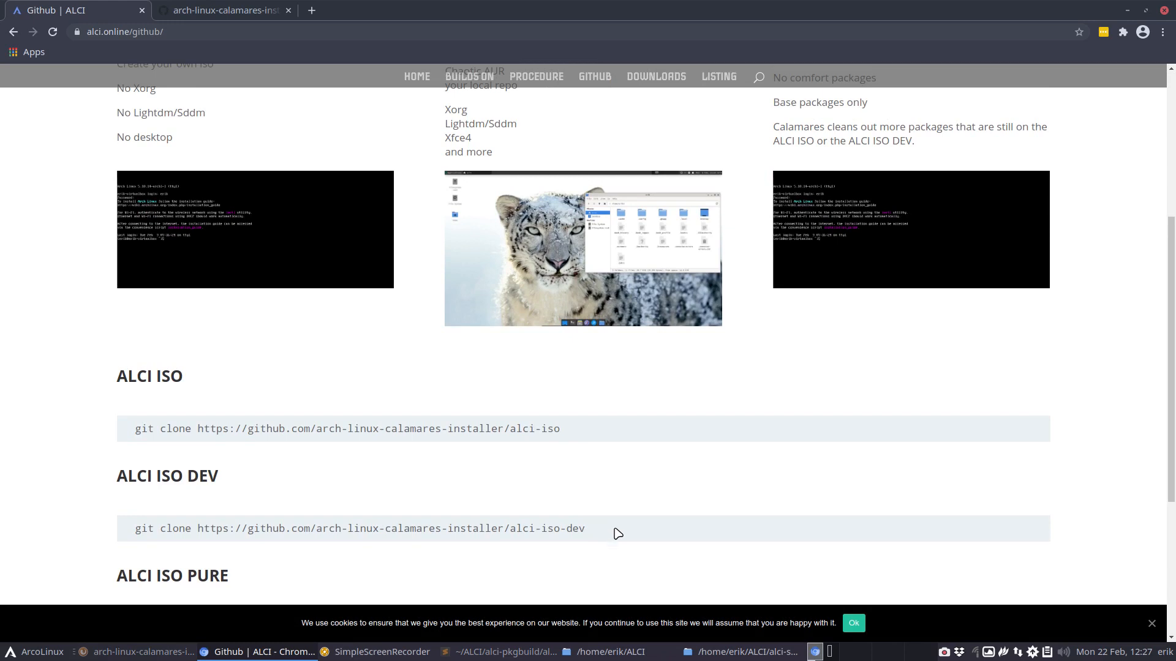
key(alt+Tab)
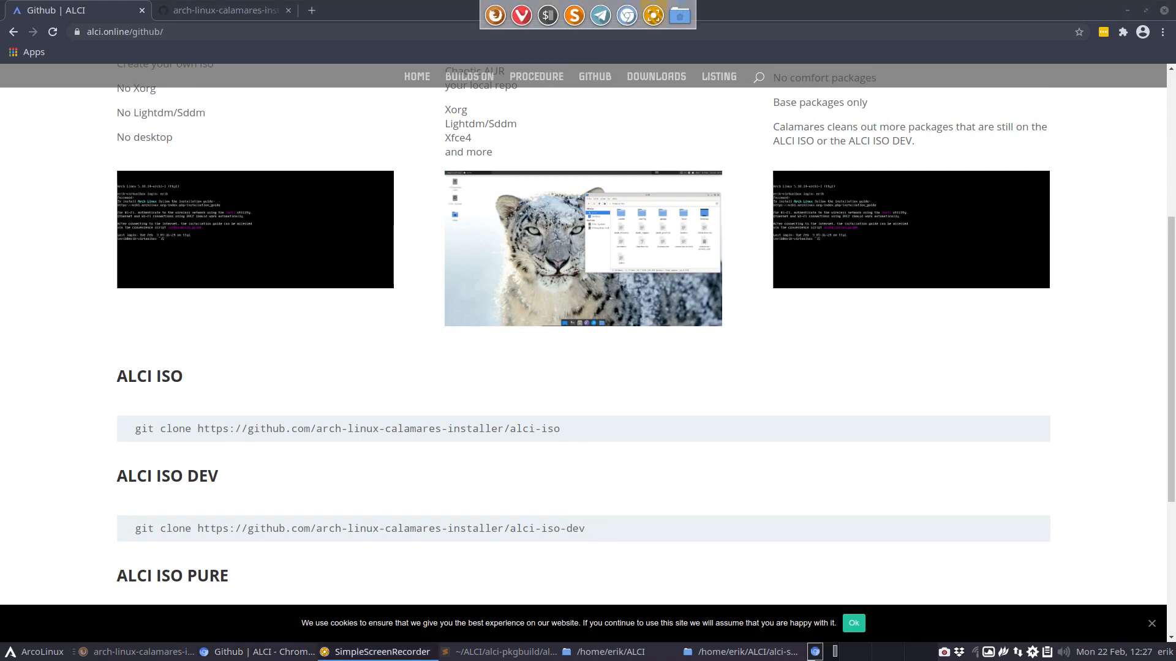
click(296, 355)
scroll(296, 355, up, 2)
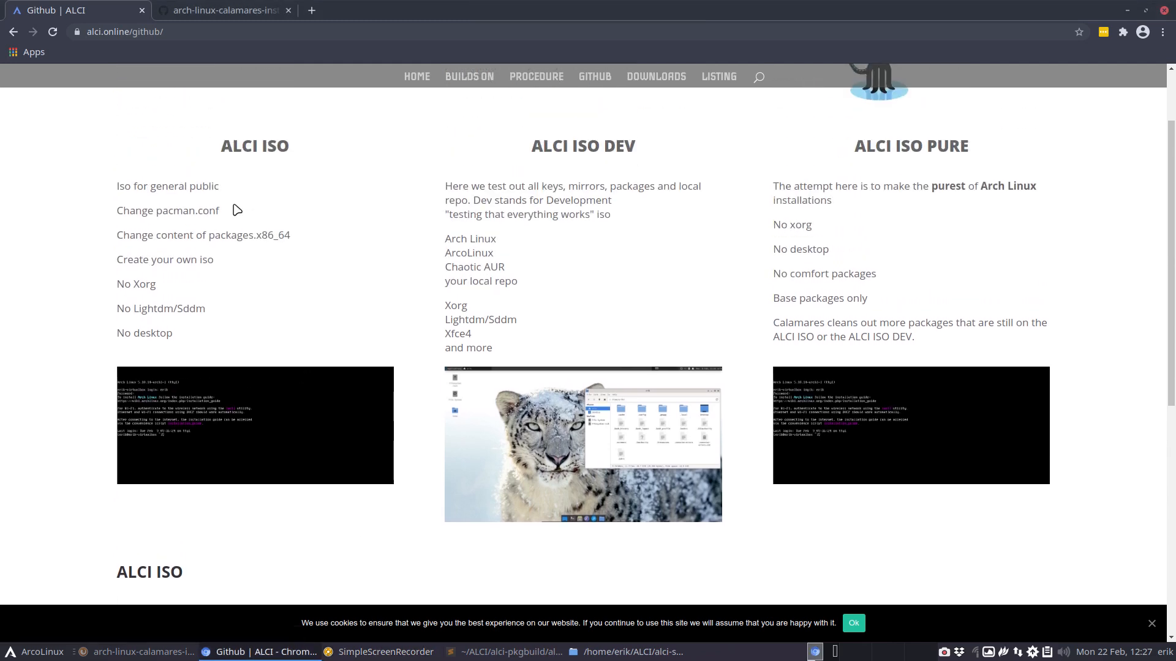
scroll(521, 366, down, 3)
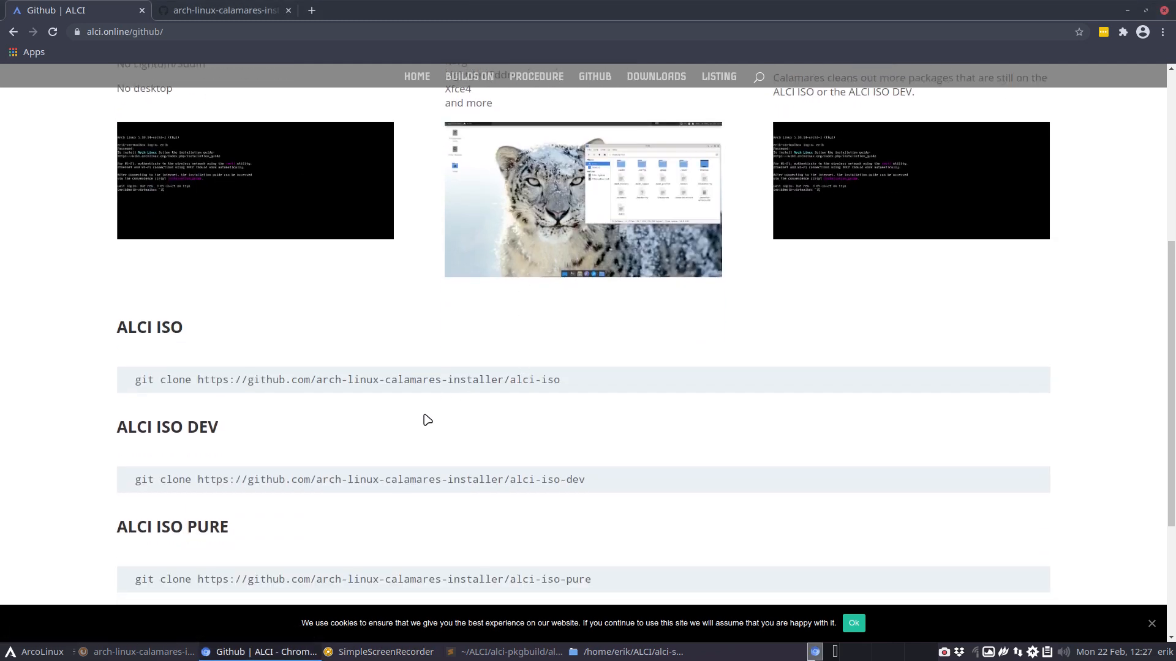
drag(598, 482, 135, 476)
key(ctrl+c)
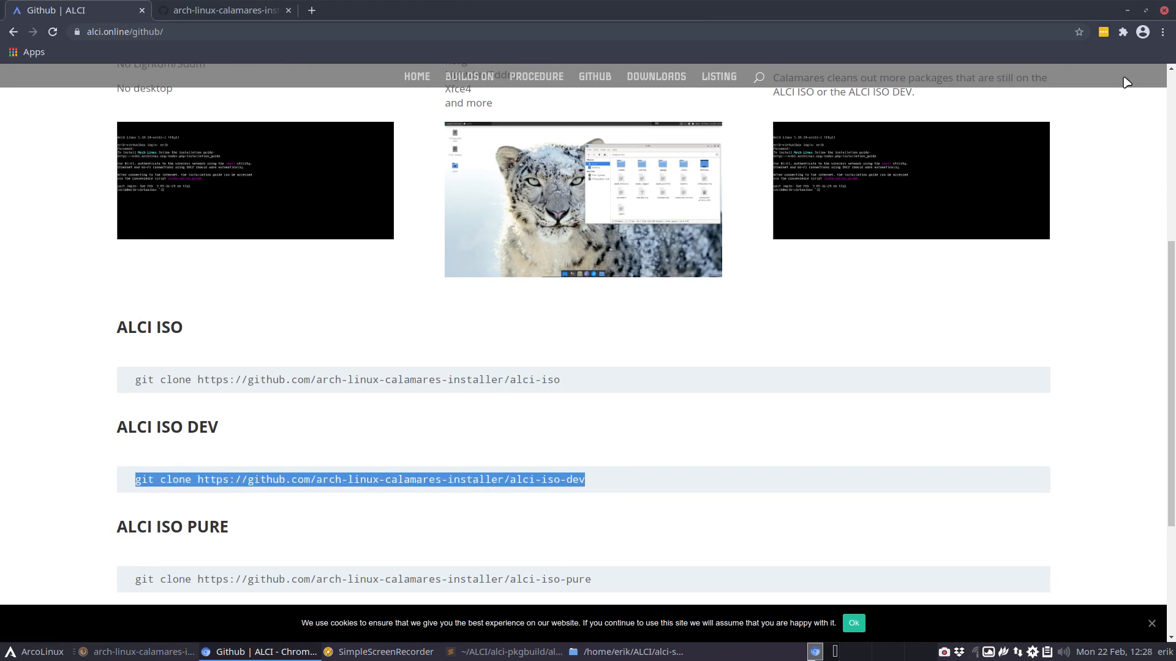
- Clear away the browser and the old file manager window, and open a terminal in the Desktop folder
click(1126, 11)
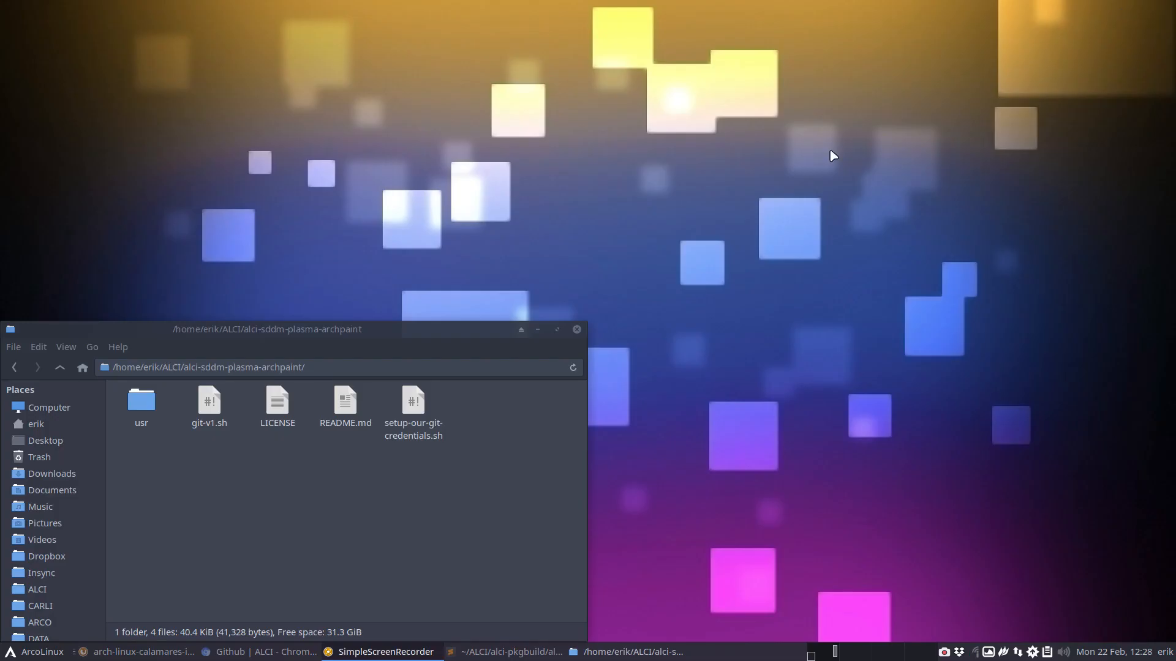
click(577, 329)
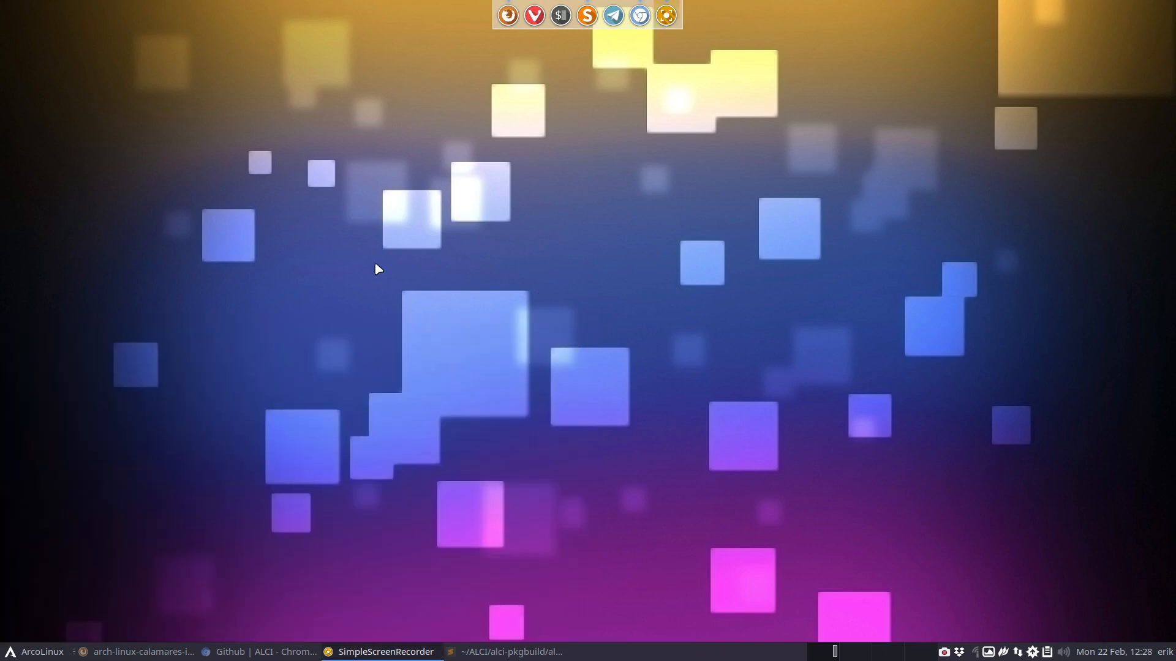
key(super+shift+Return)
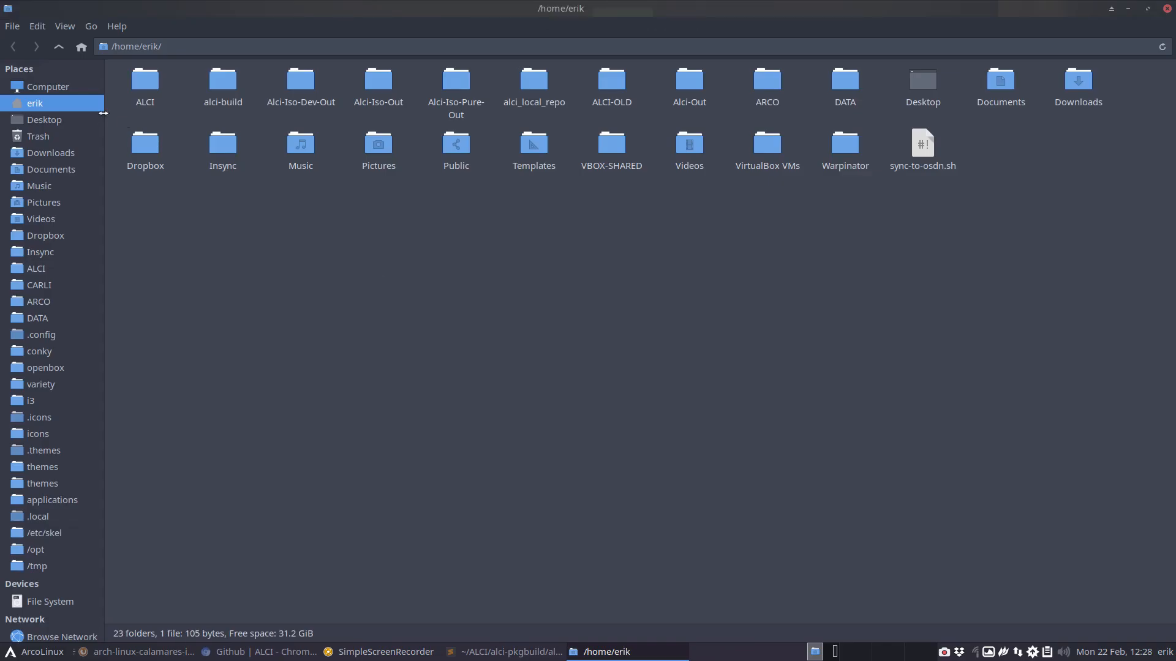
click(81, 121)
right_click(188, 164)
click(232, 237)
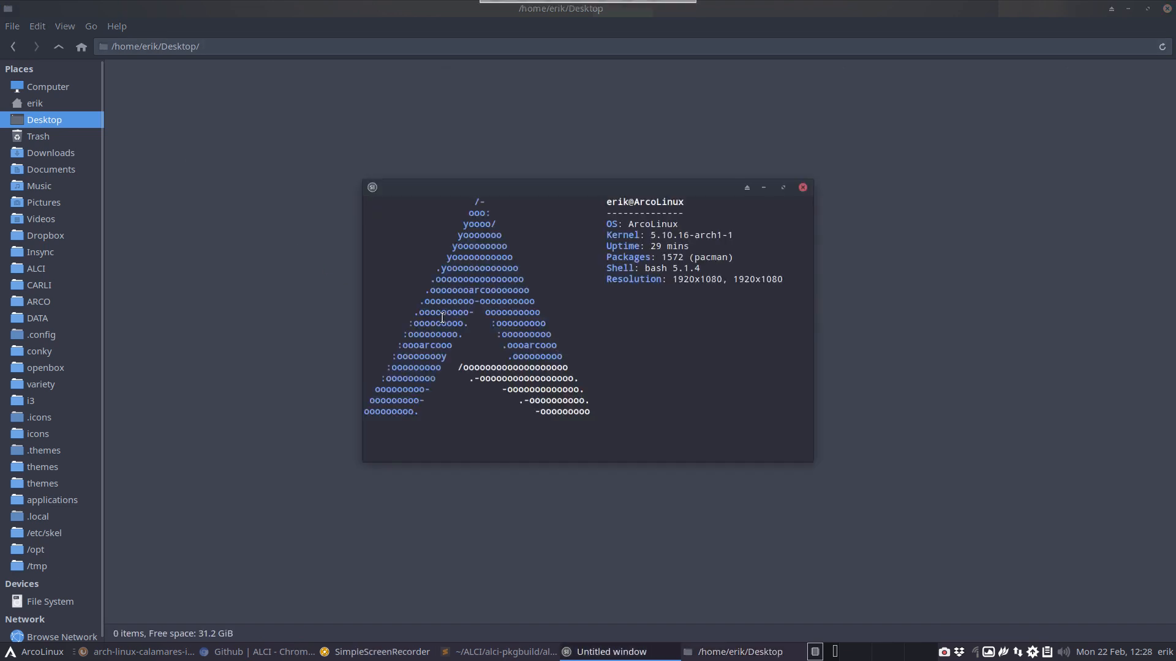
key(ctrl+shift+v)
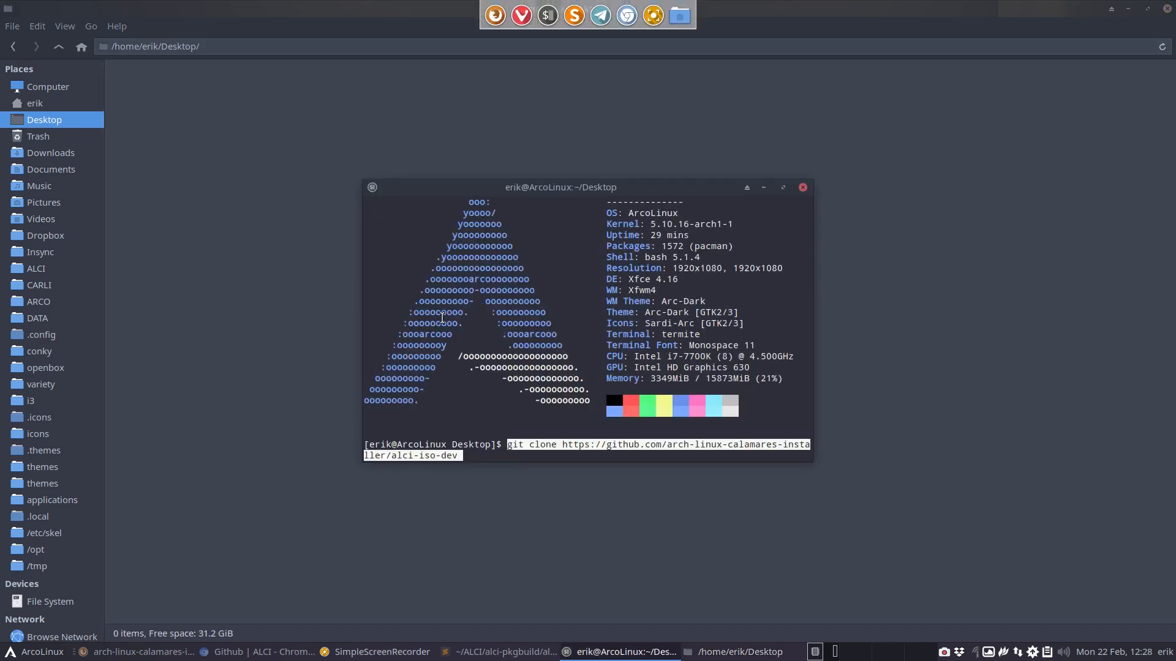
key(Return)
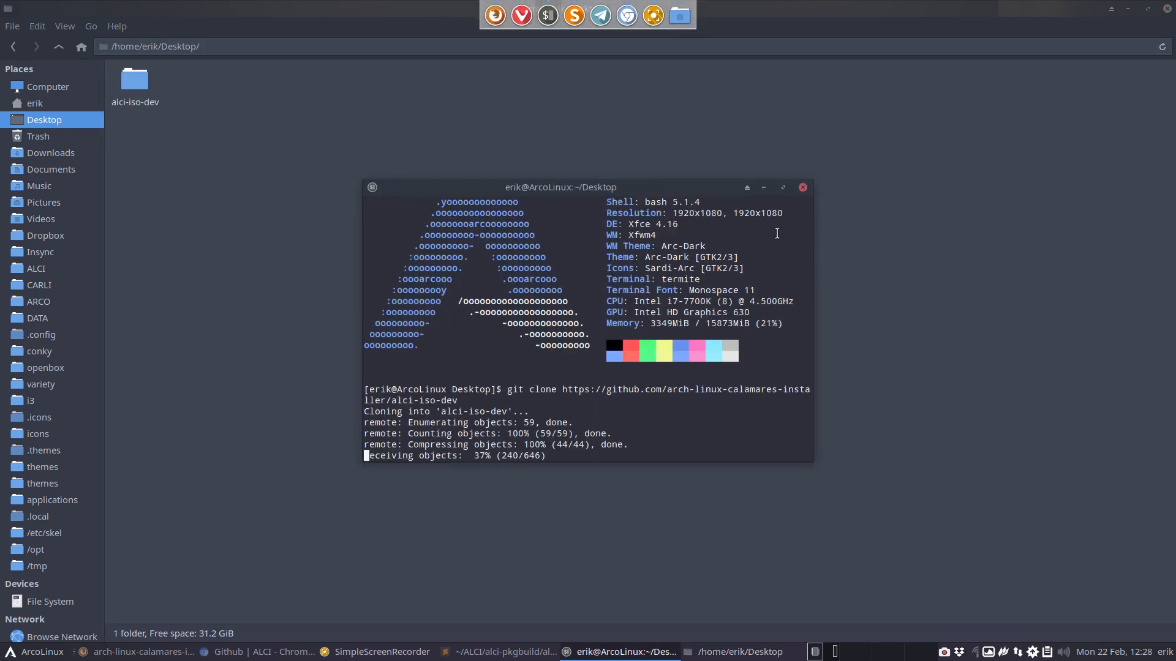
click(803, 188)
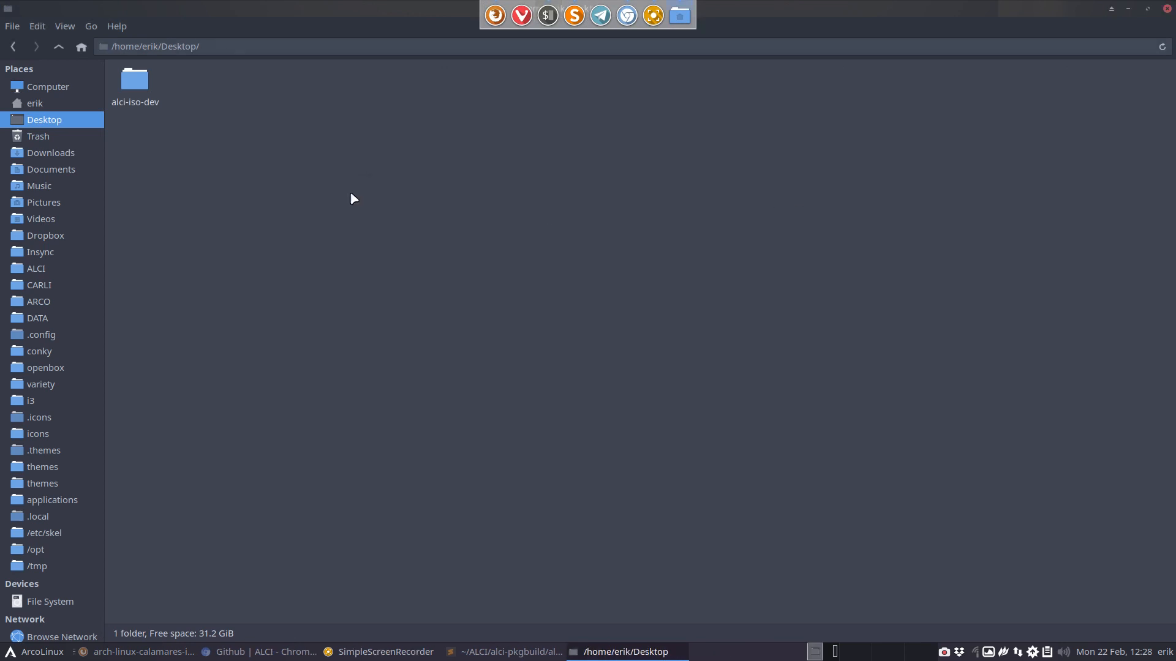
- Open packages.x86_64 from the archiso folder of the cloned alci-iso-dev in the text editor
double_click(134, 82)
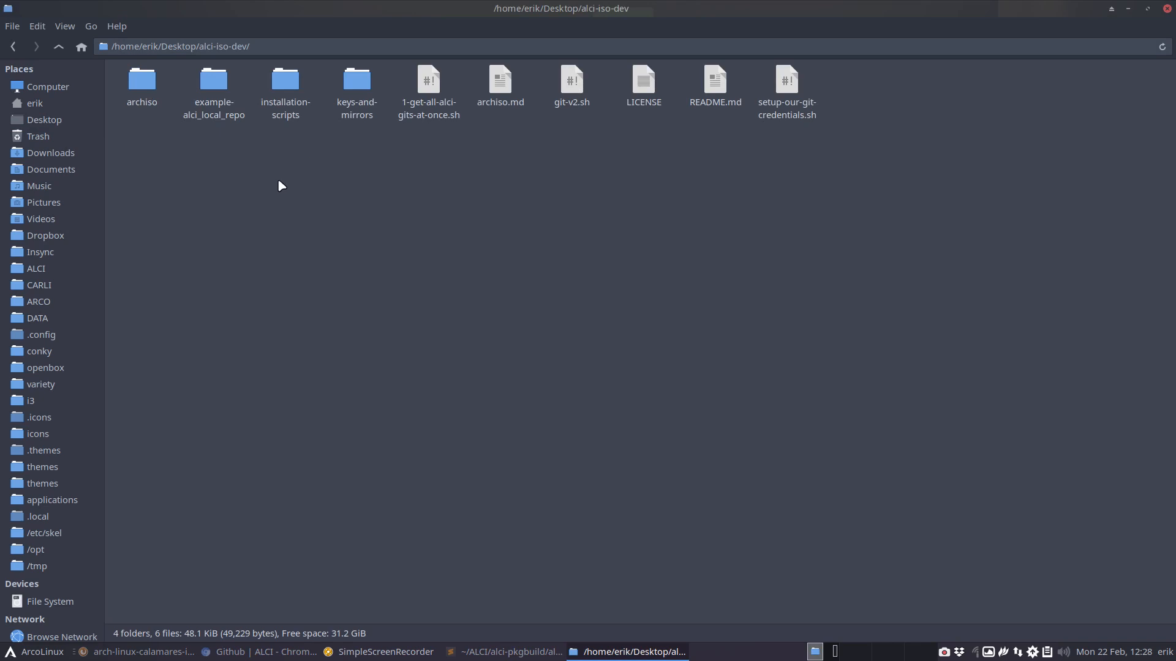
double_click(144, 81)
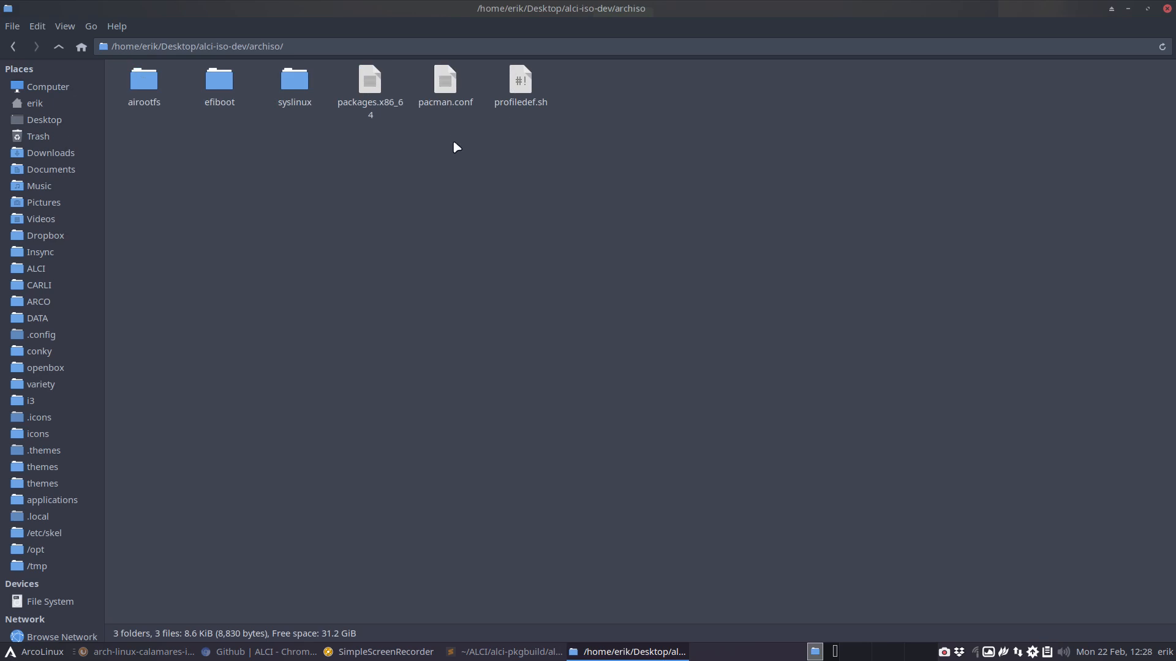
double_click(369, 89)
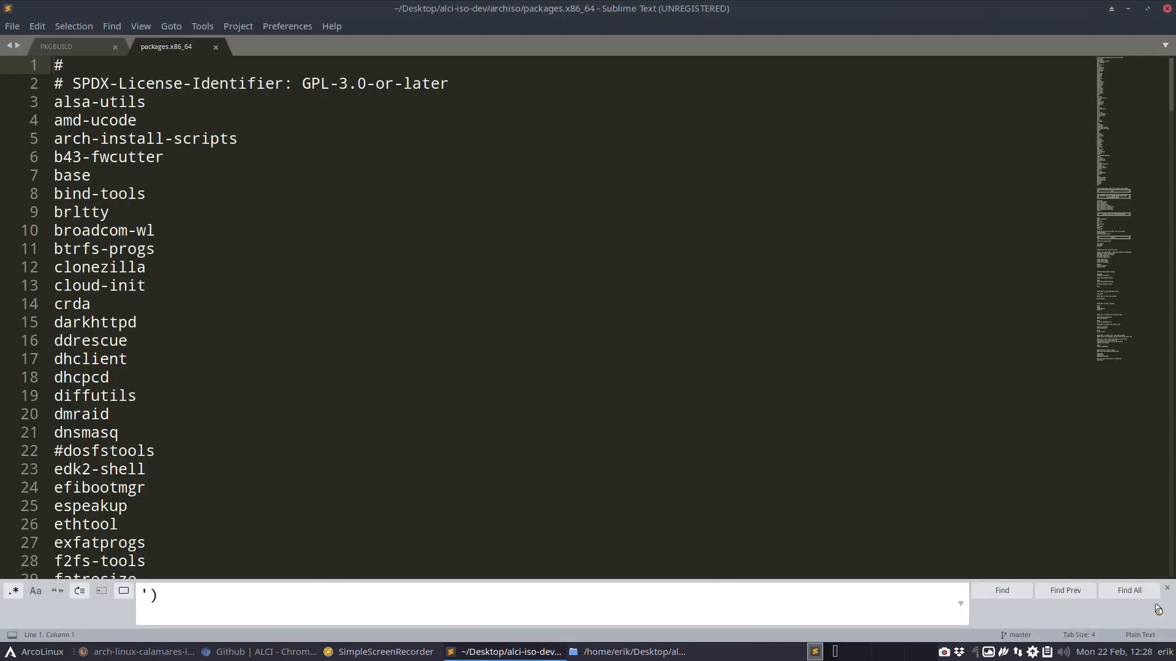
click(1169, 591)
click(343, 381)
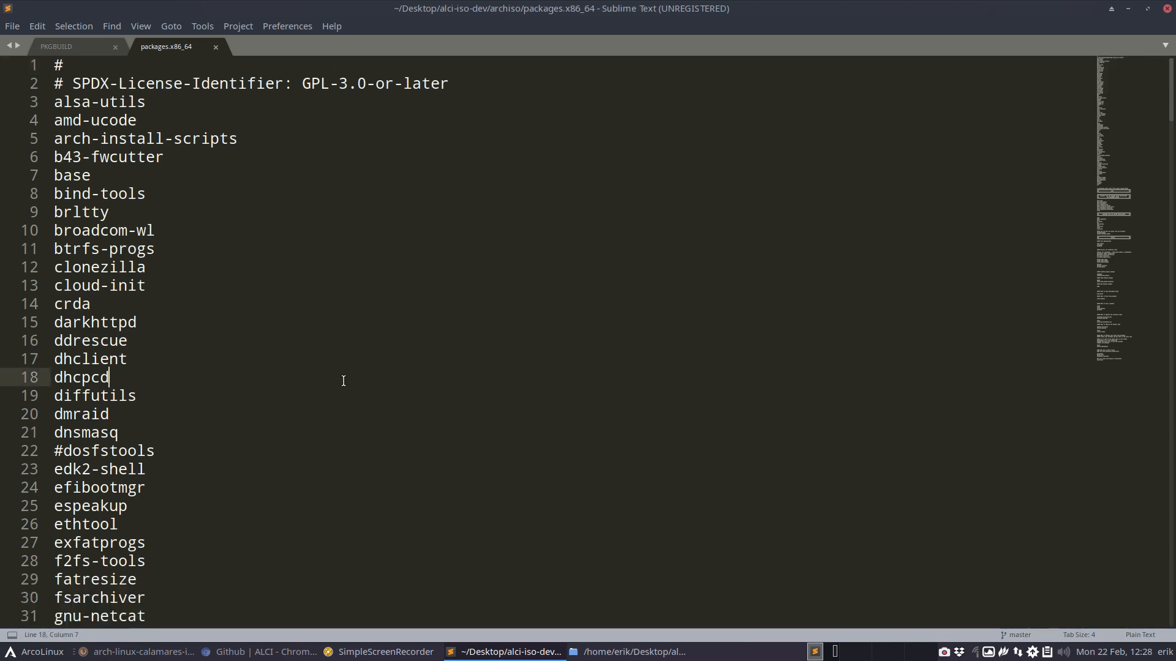
- Search the package list for "sddm" and uncomment alci-sddm-plasma-archpaint in the sddm display manager section
key(ctrl+f)
text(sddm)
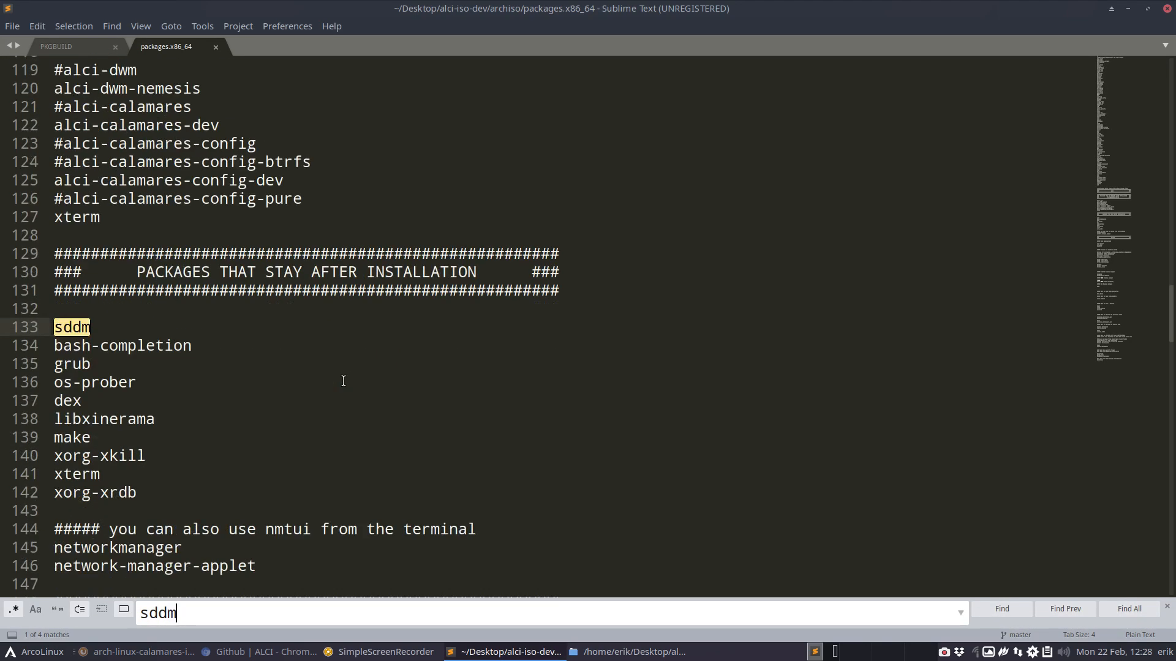
click(61, 344)
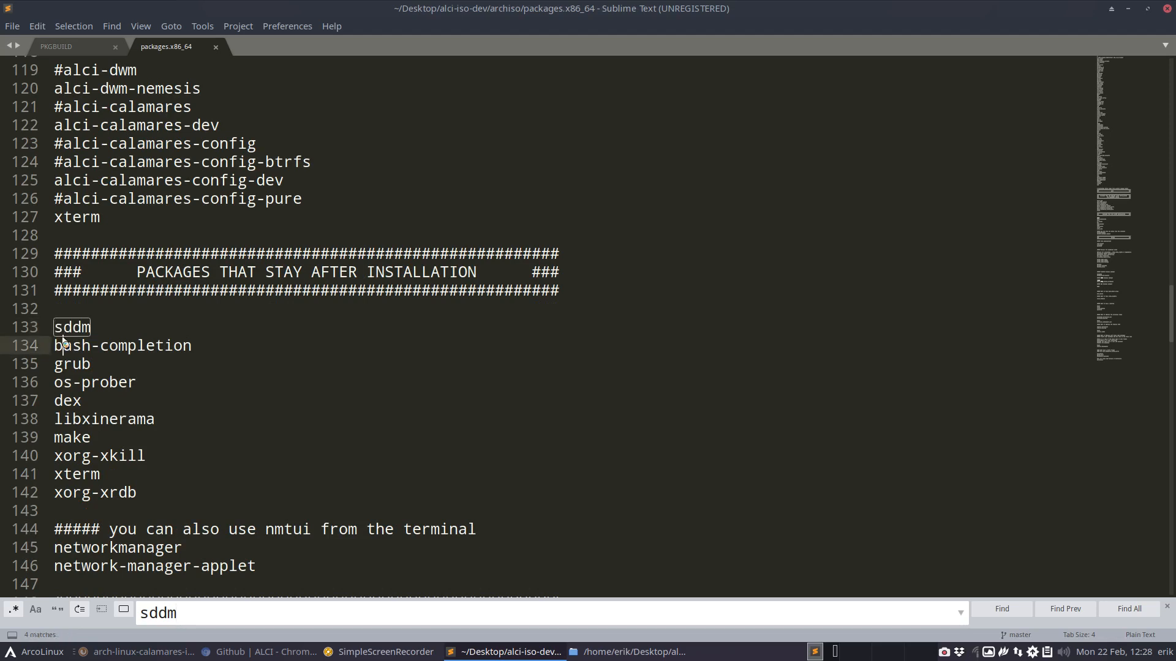
scroll(63, 339, down, 1)
scroll(63, 339, down, 3)
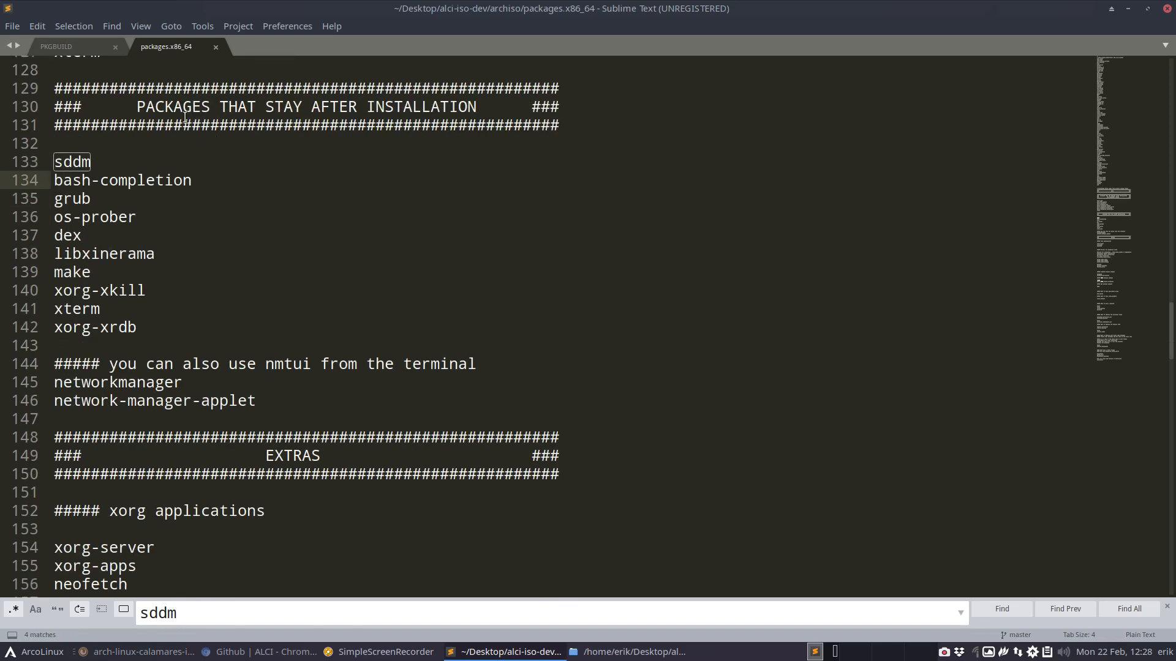
scroll(185, 191, down, 5)
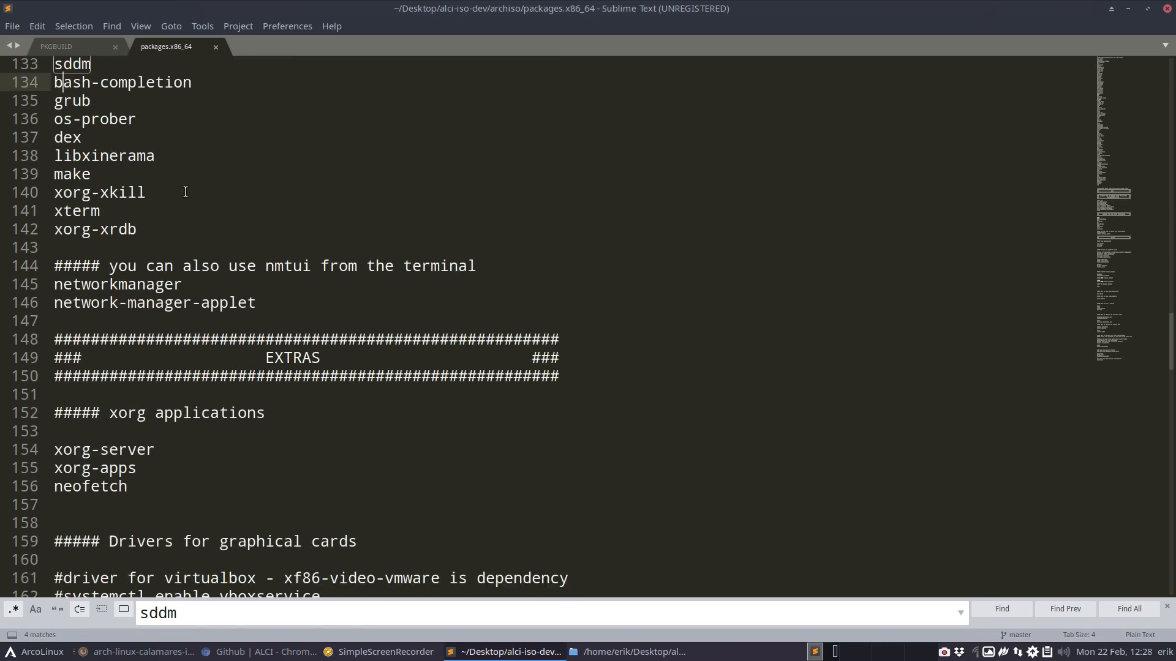
scroll(185, 191, down, 2)
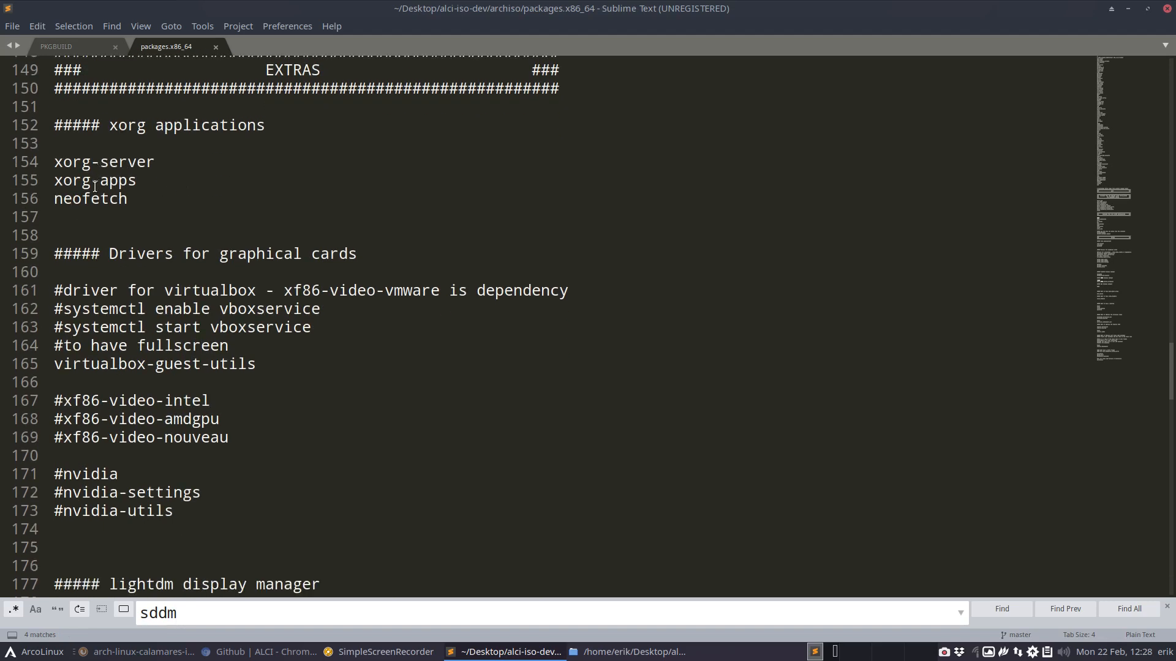
scroll(93, 191, down, 3)
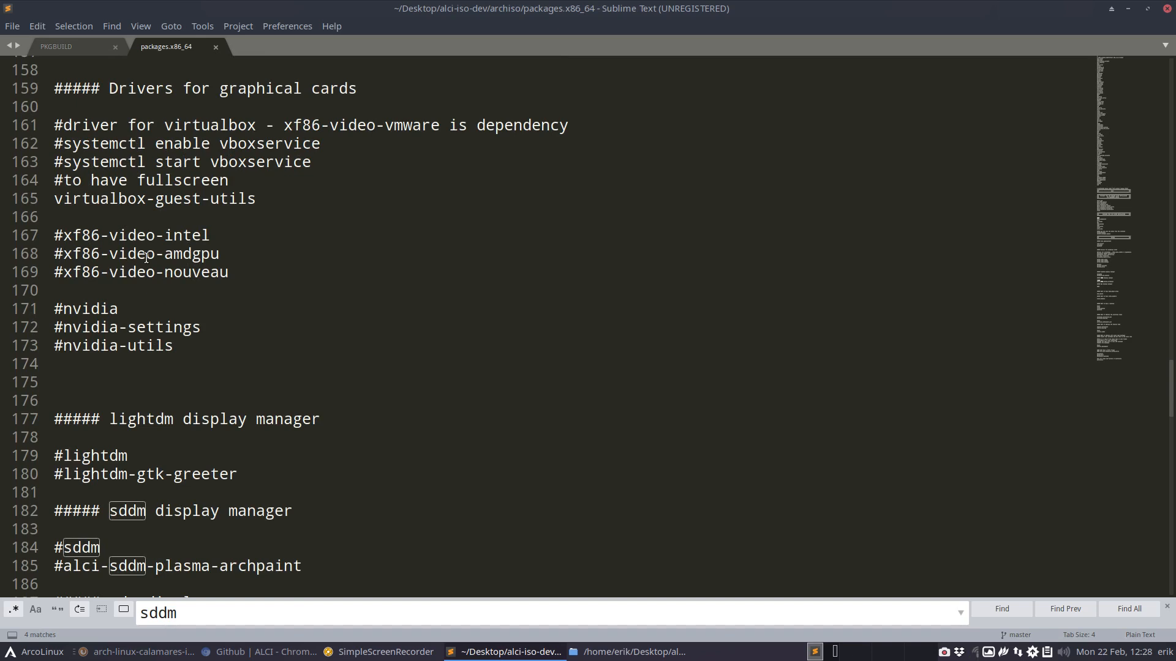
scroll(146, 257, down, 2)
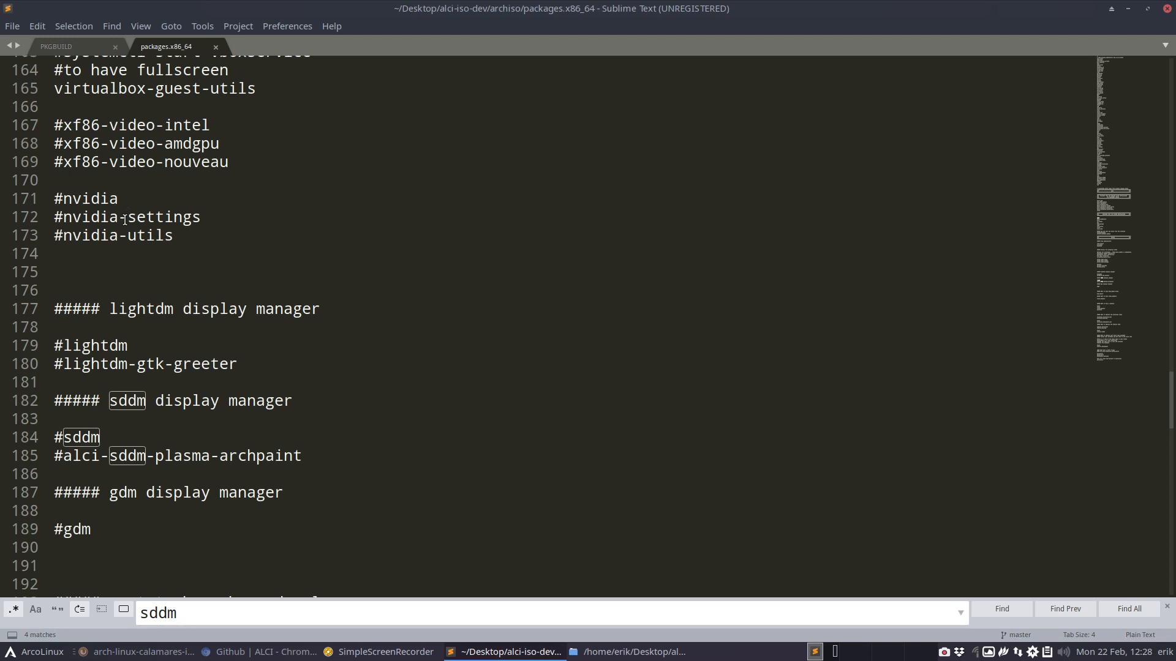
scroll(67, 323, down, 2)
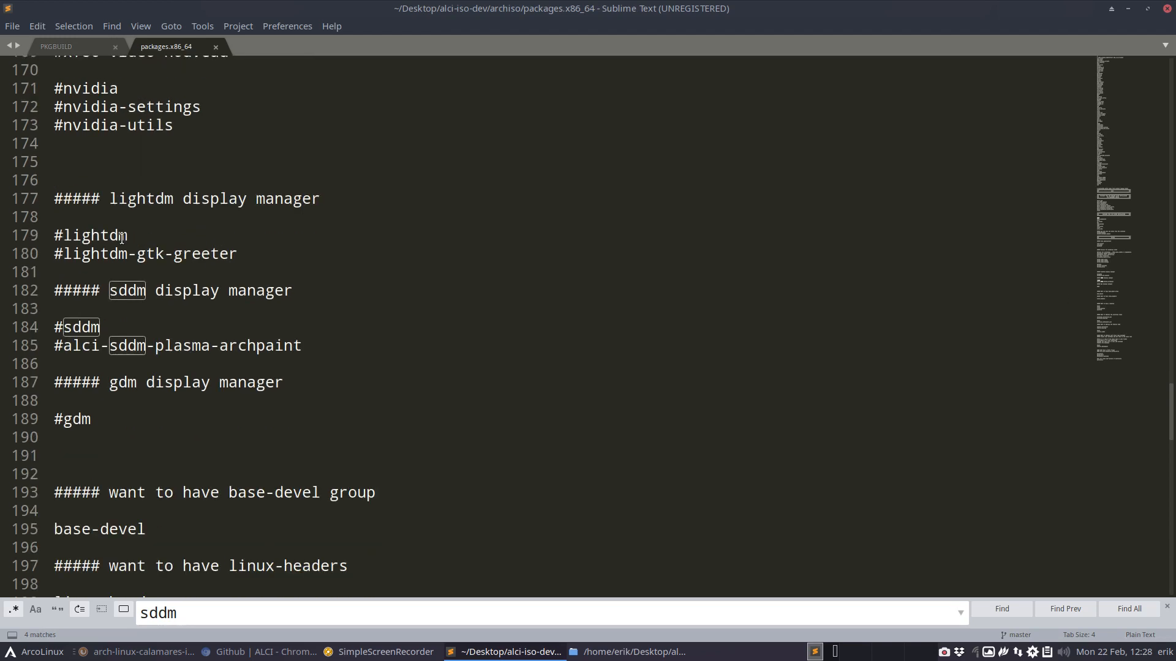
click(65, 345)
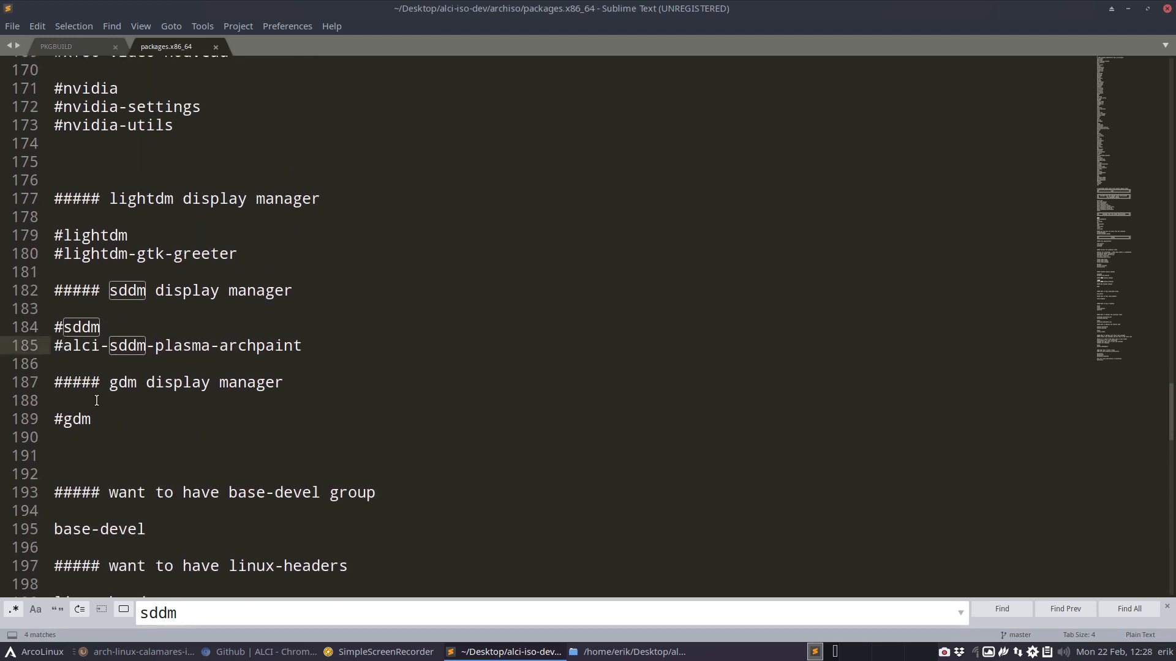
key(BackSpace)
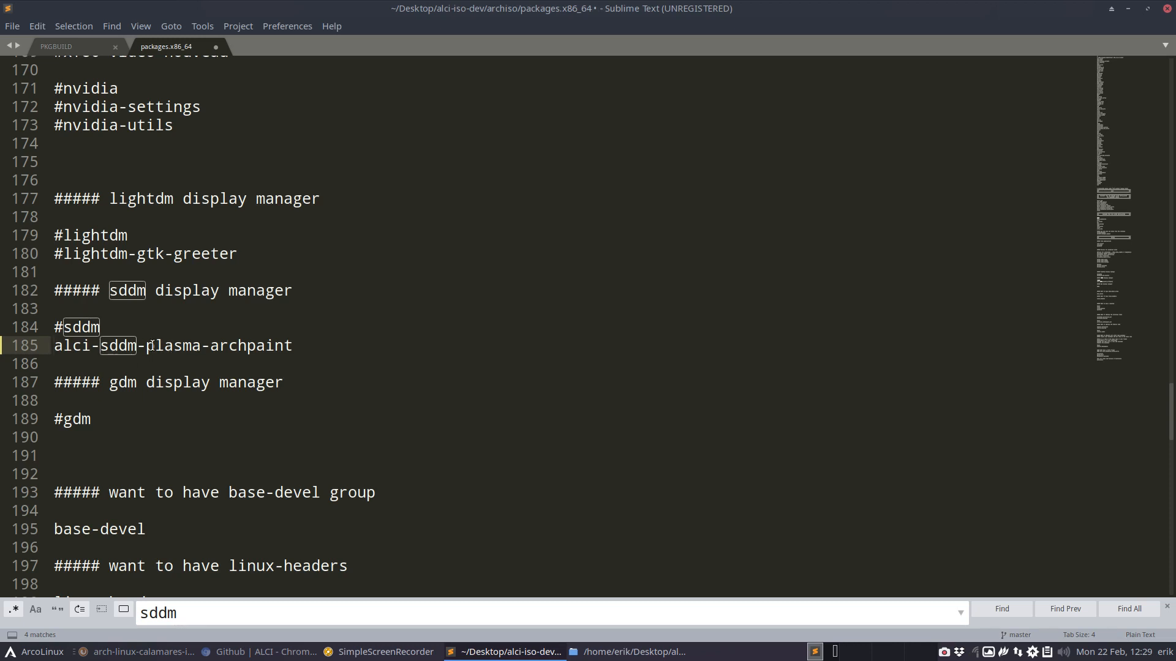
drag(154, 345, 297, 346)
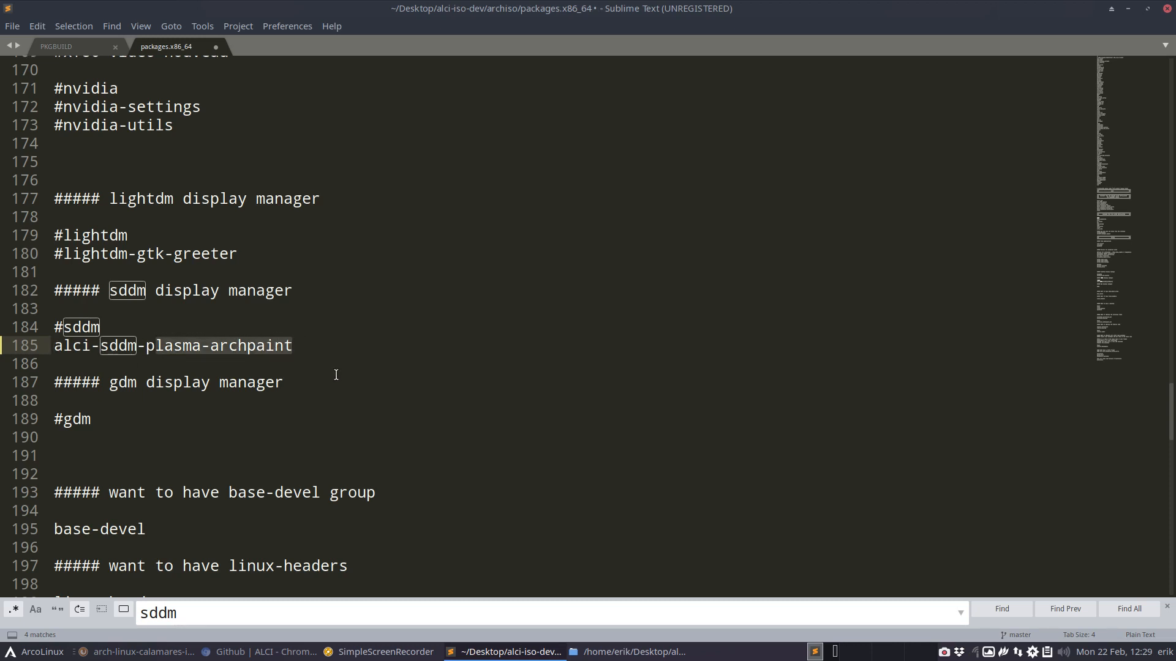
- Comment out xfce4 and xfce4-goodies in the desktop section of the package list
scroll(336, 375, down, 4)
scroll(335, 375, down, 3)
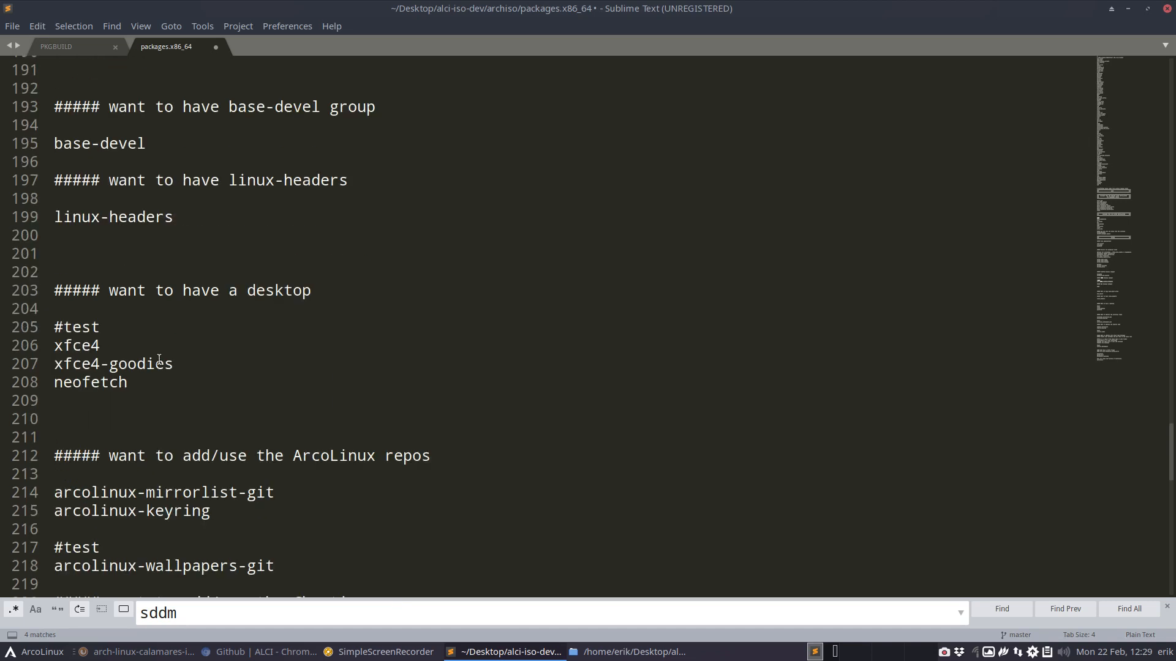
click(54, 345)
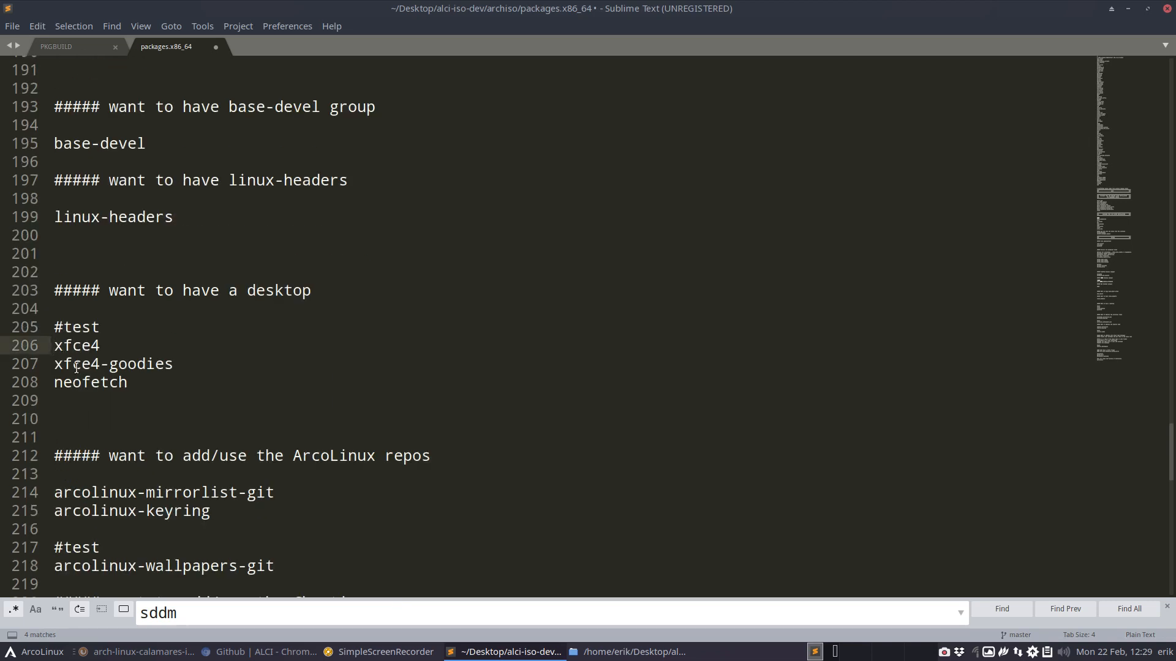
text(#)
key(Down)
key(Home)
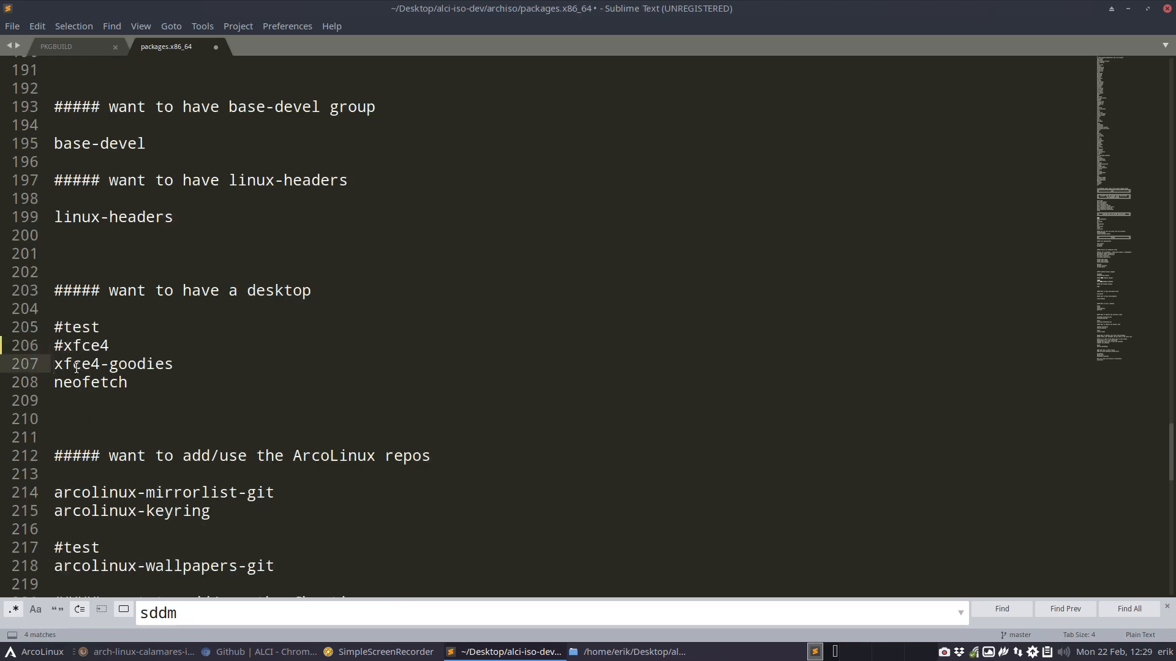
text(#)
key(Down)
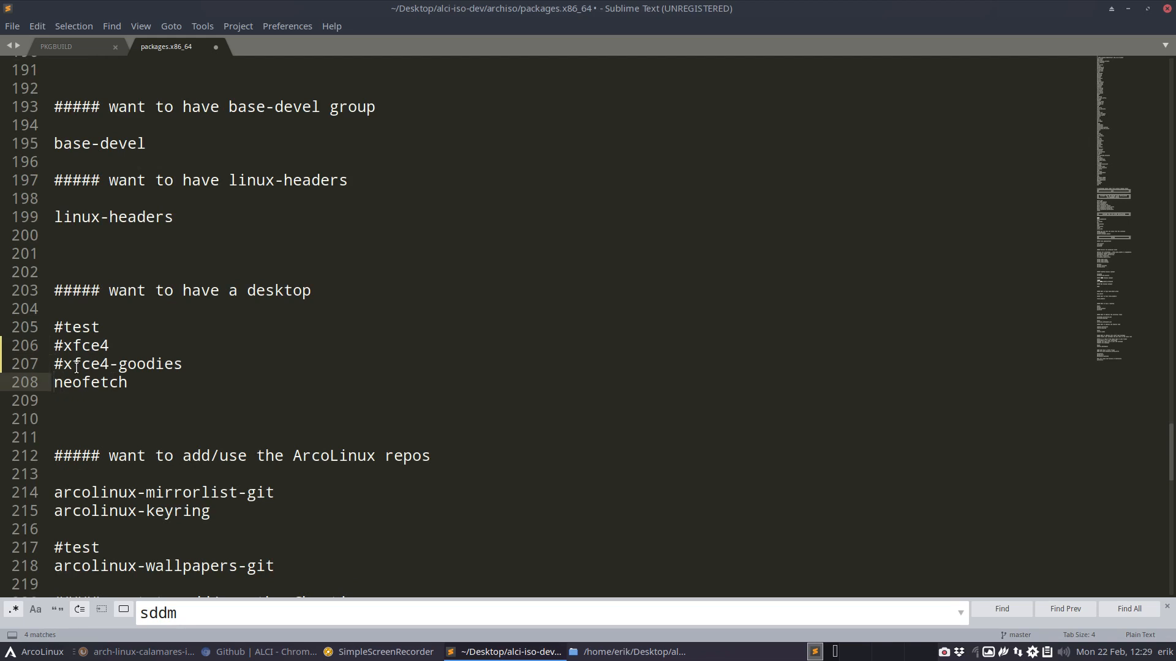
- Uncomment timeshift, grub-btrfs and timeshift-autosnap in the btrfs section of the package list
scroll(76, 367, down, 3)
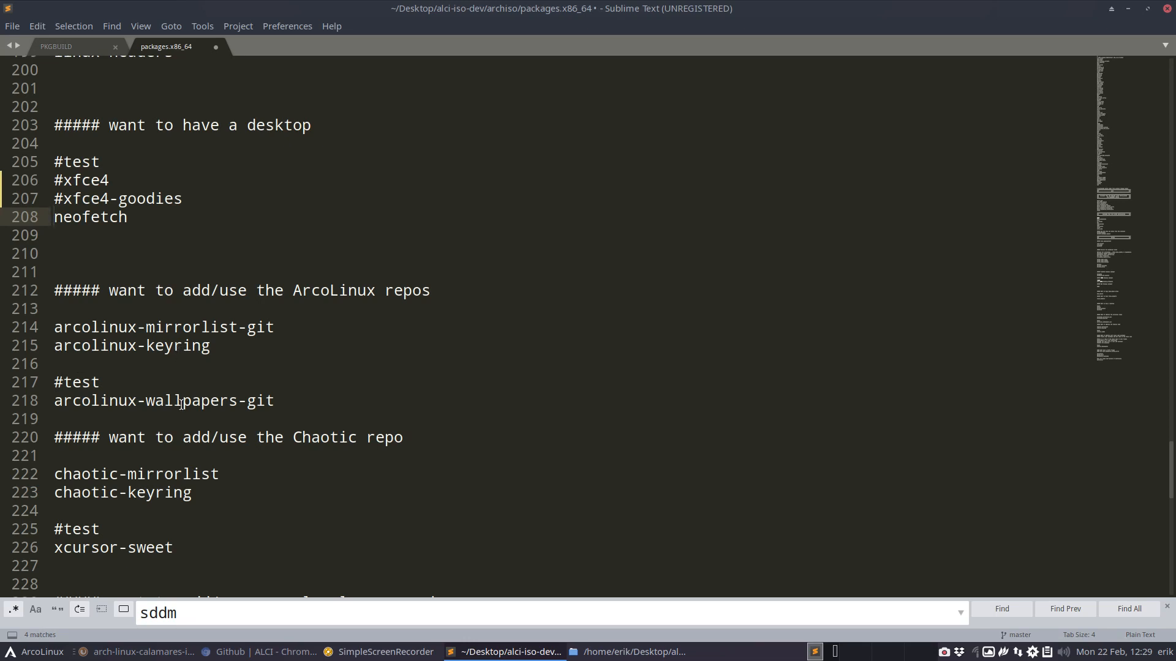
scroll(181, 405, down, 3)
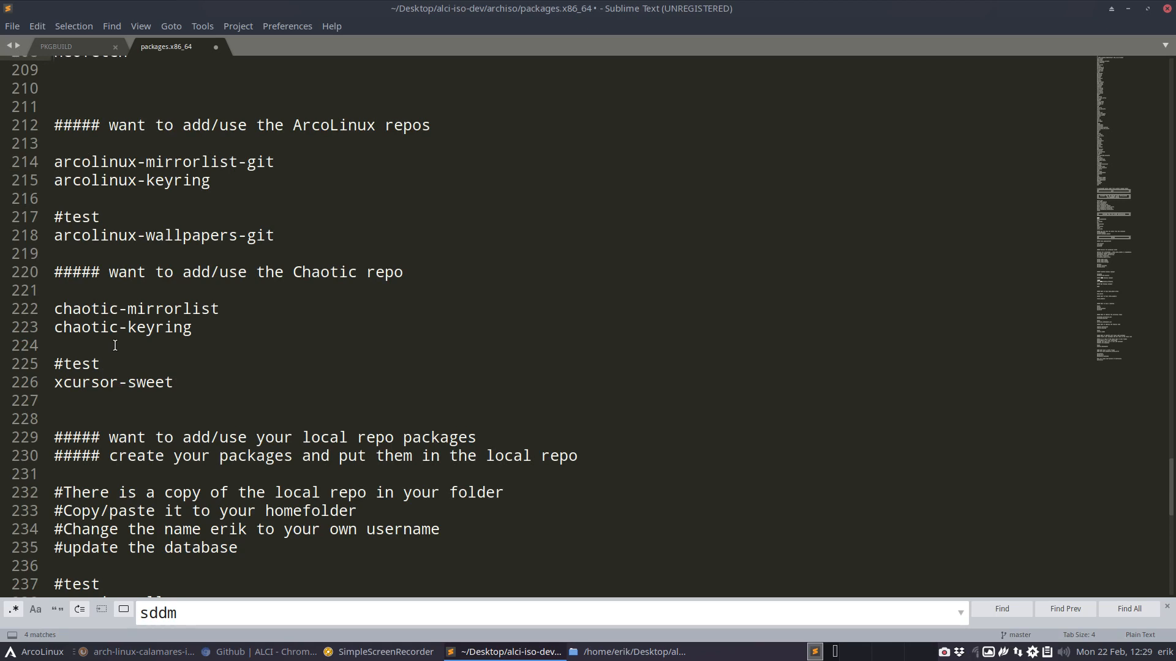
scroll(115, 345, down, 2)
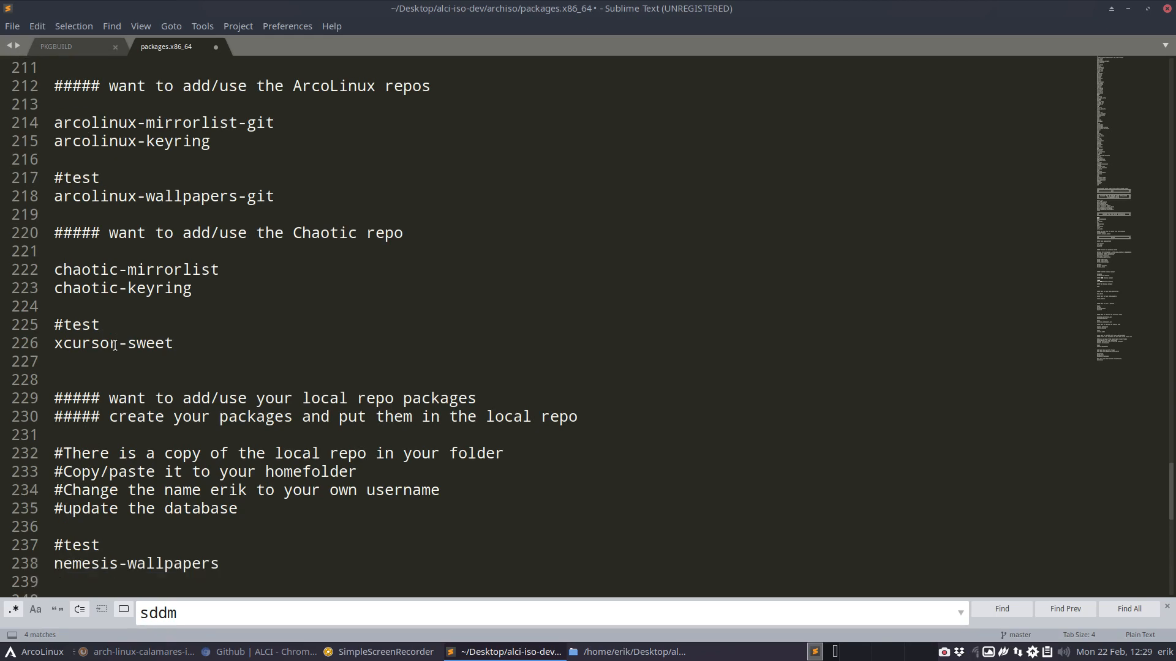
scroll(115, 346, down, 4)
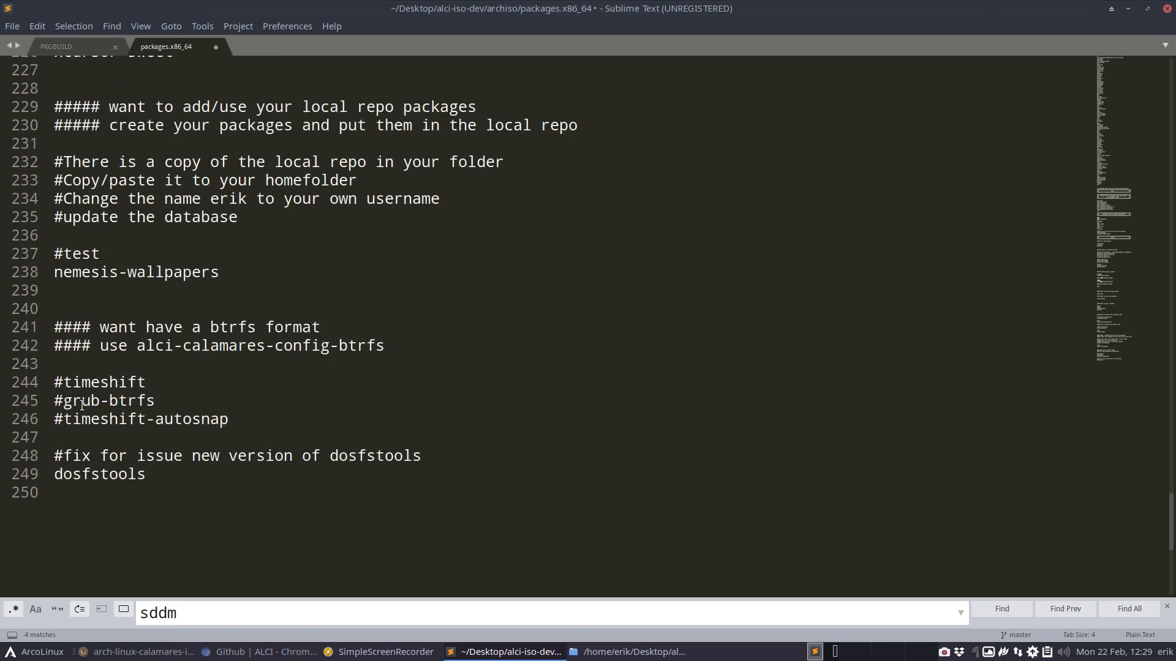
drag(202, 327, 256, 327)
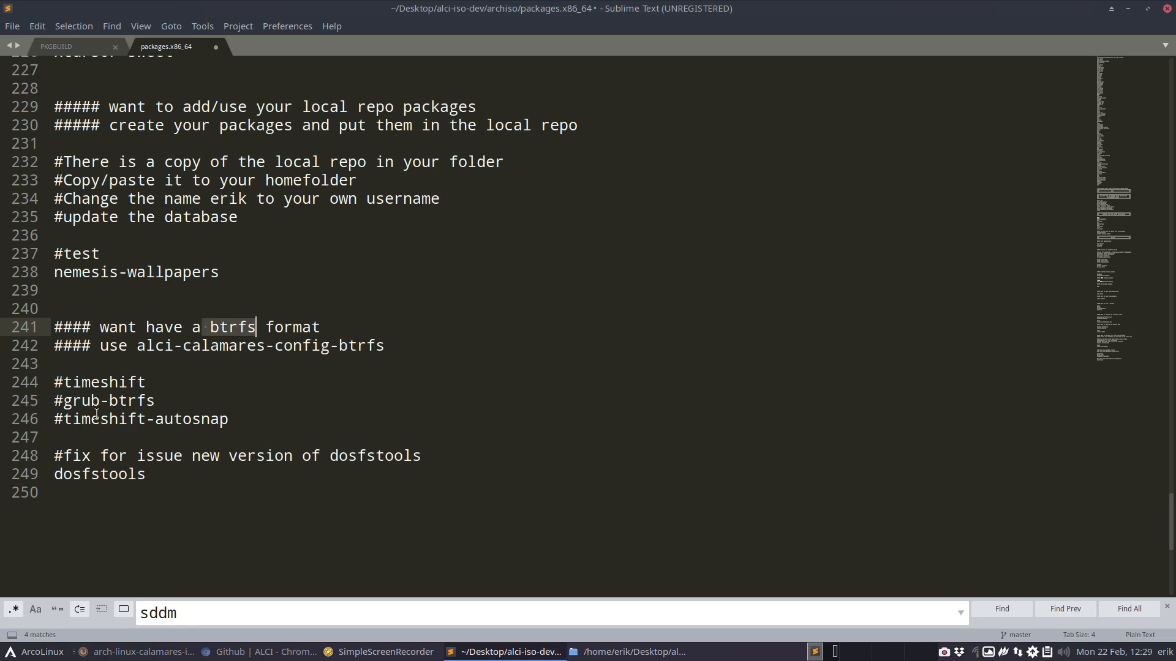
click(69, 382)
click(59, 382)
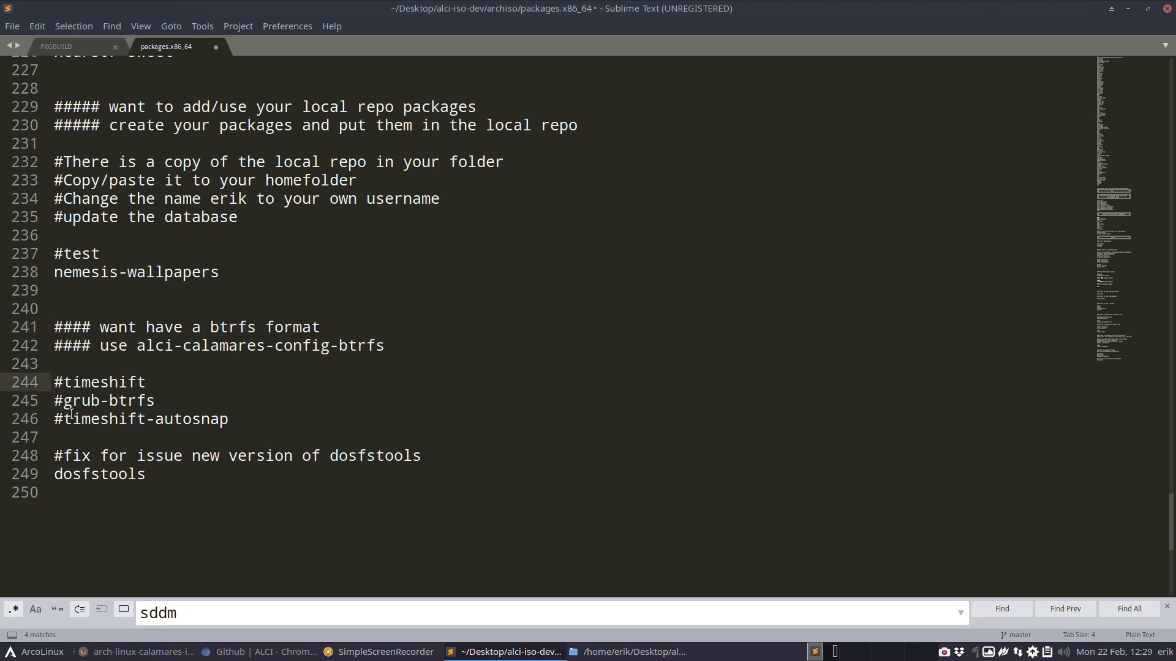
key(Delete)
key(Down)
key(Delete)
key(Down)
key(Delete)
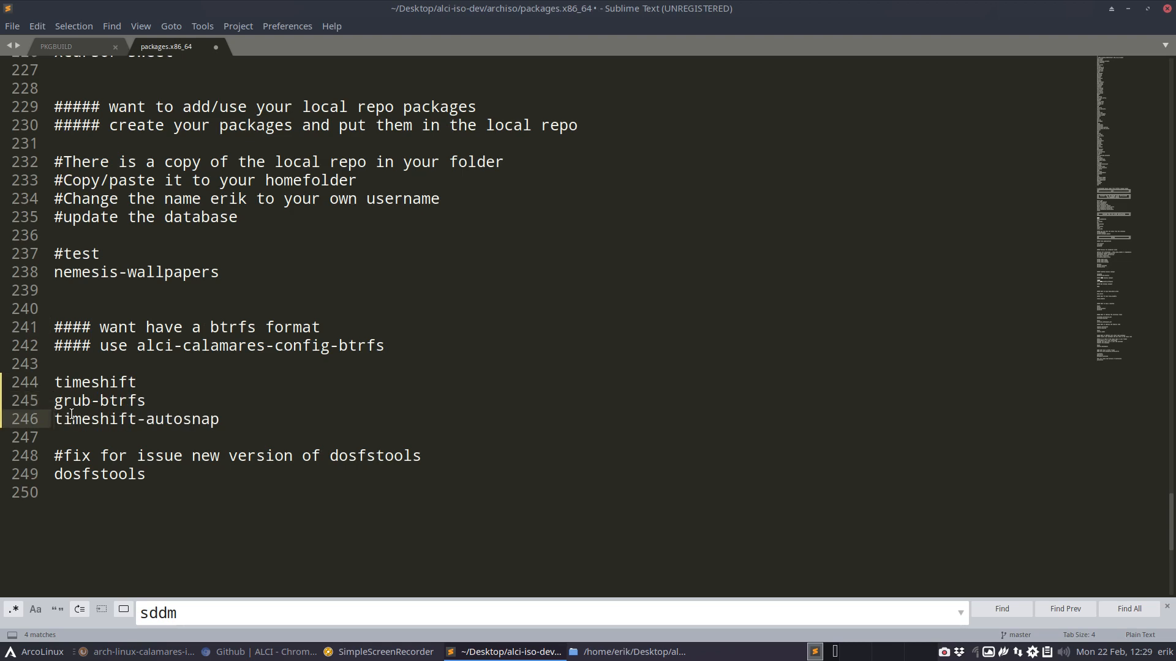
- Enable alci-calamares-config-btrfs instead of alci-calamares-config-dev by swapping which one is commented out, and save the package list
scroll(129, 369, up, 9)
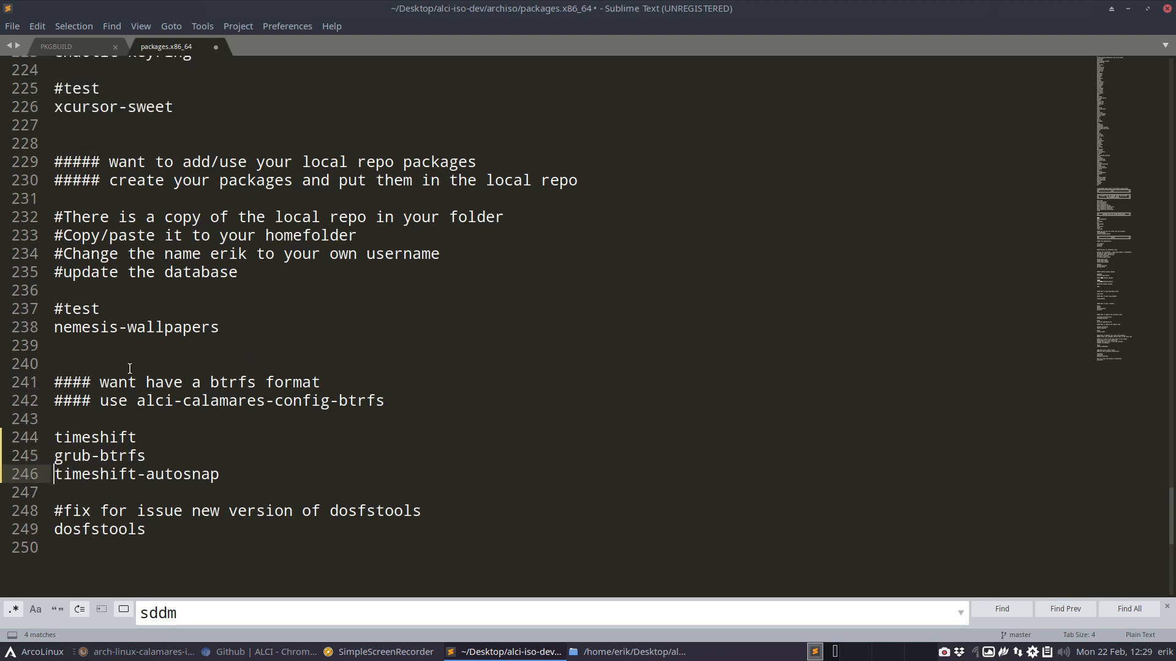
scroll(129, 368, up, 20)
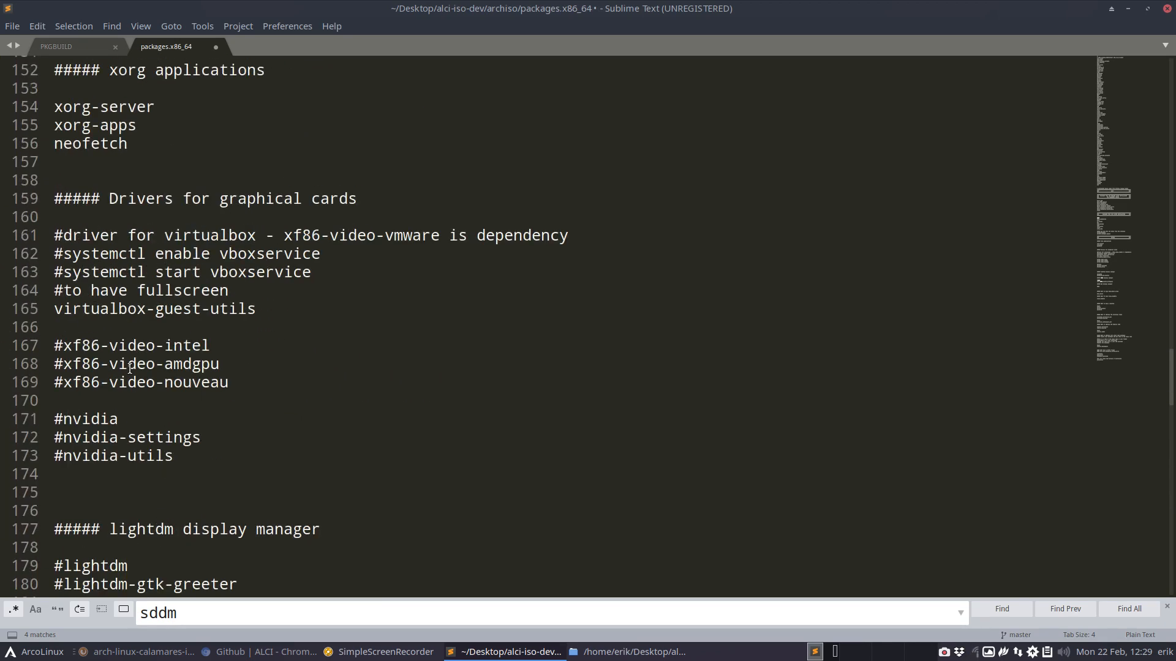
scroll(129, 369, up, 6)
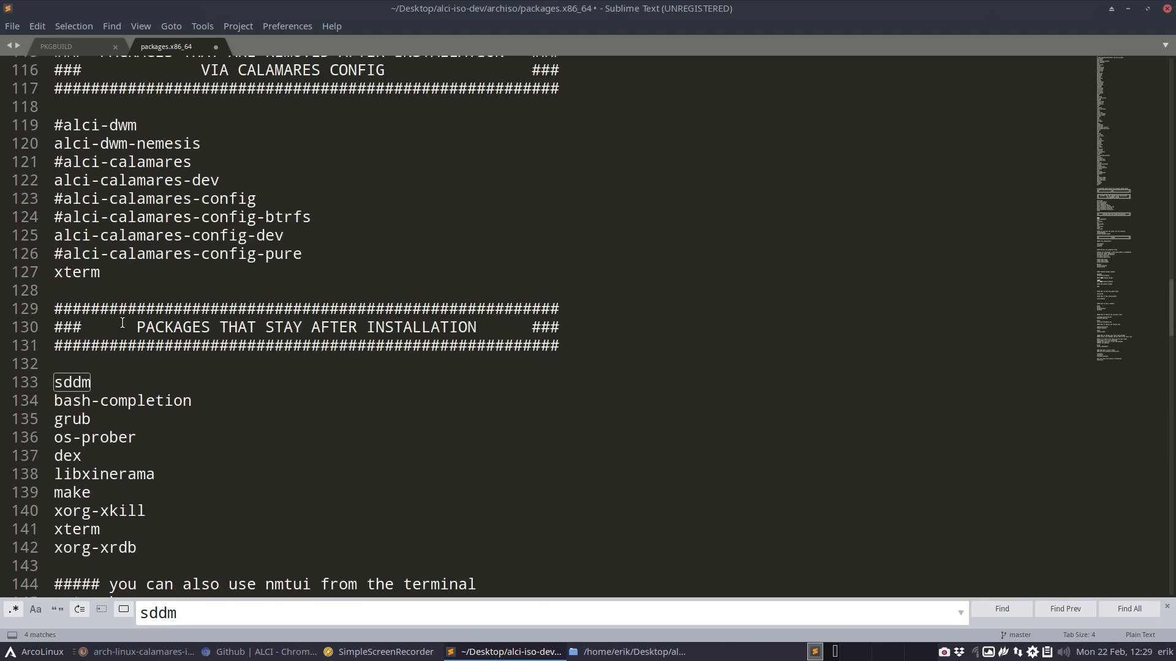
click(64, 217)
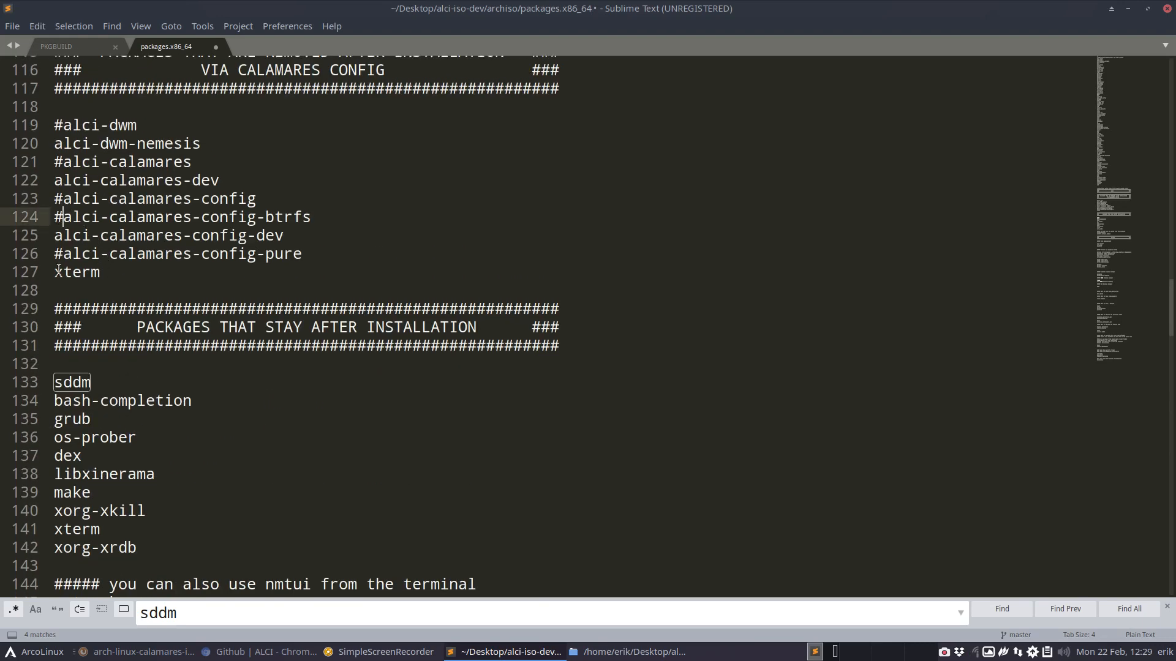
key(BackSpace)
key(Down)
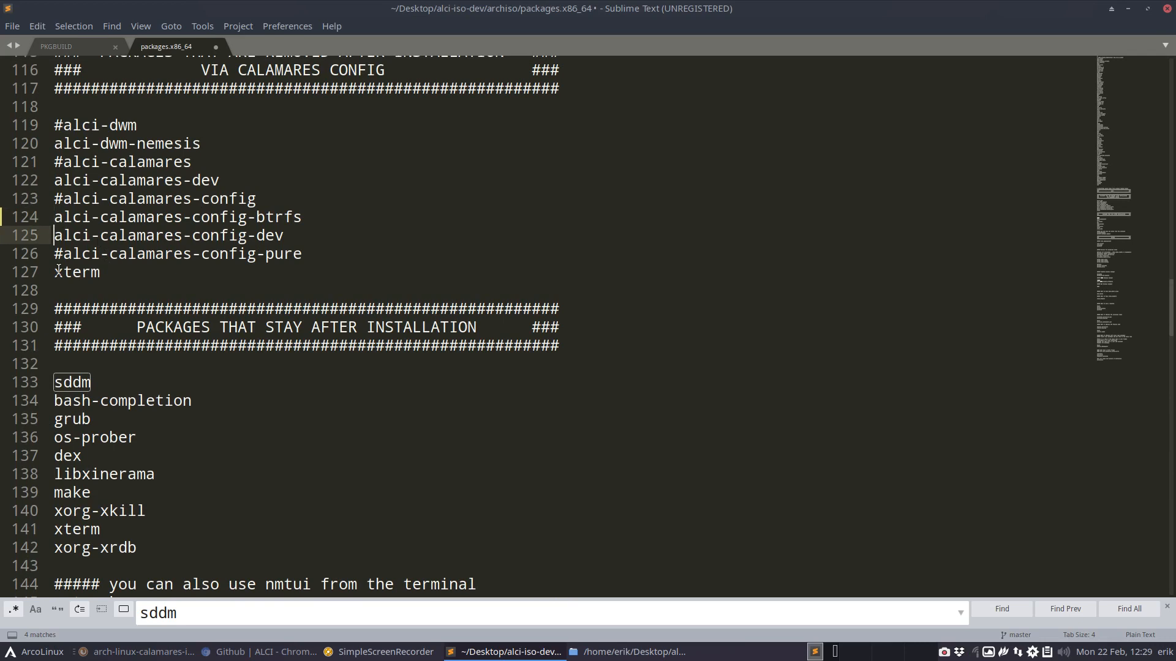
text(#)
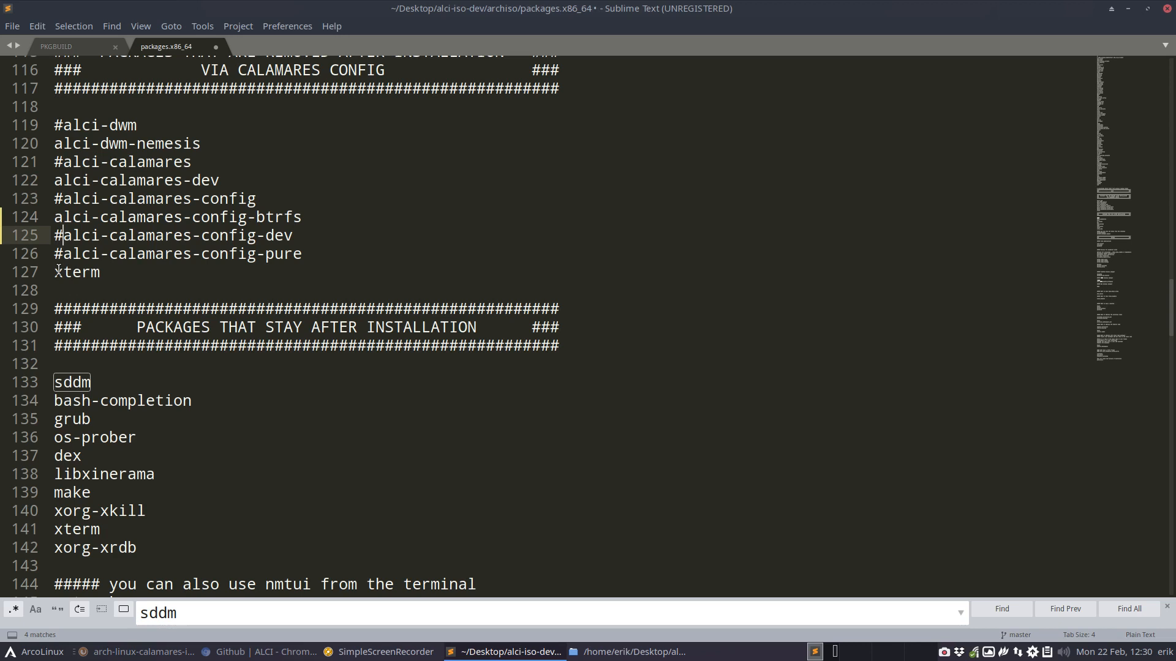
key(ctrl+s)
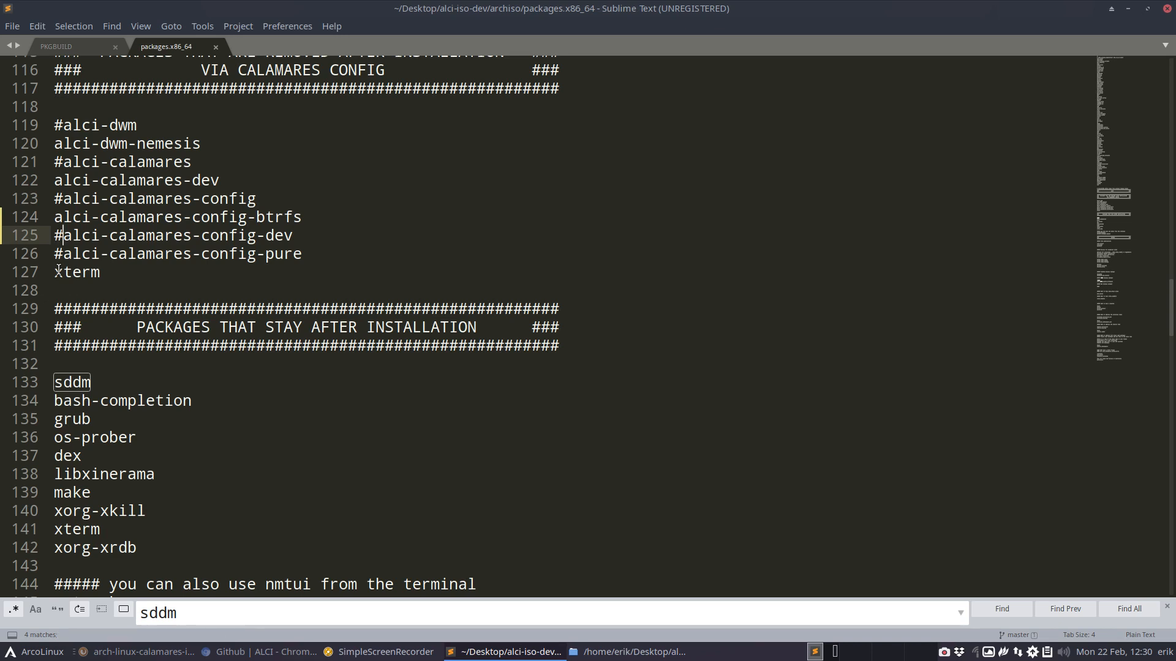
- Find the sddm entry among the packages that stay after installation
scroll(59, 270, down, 4)
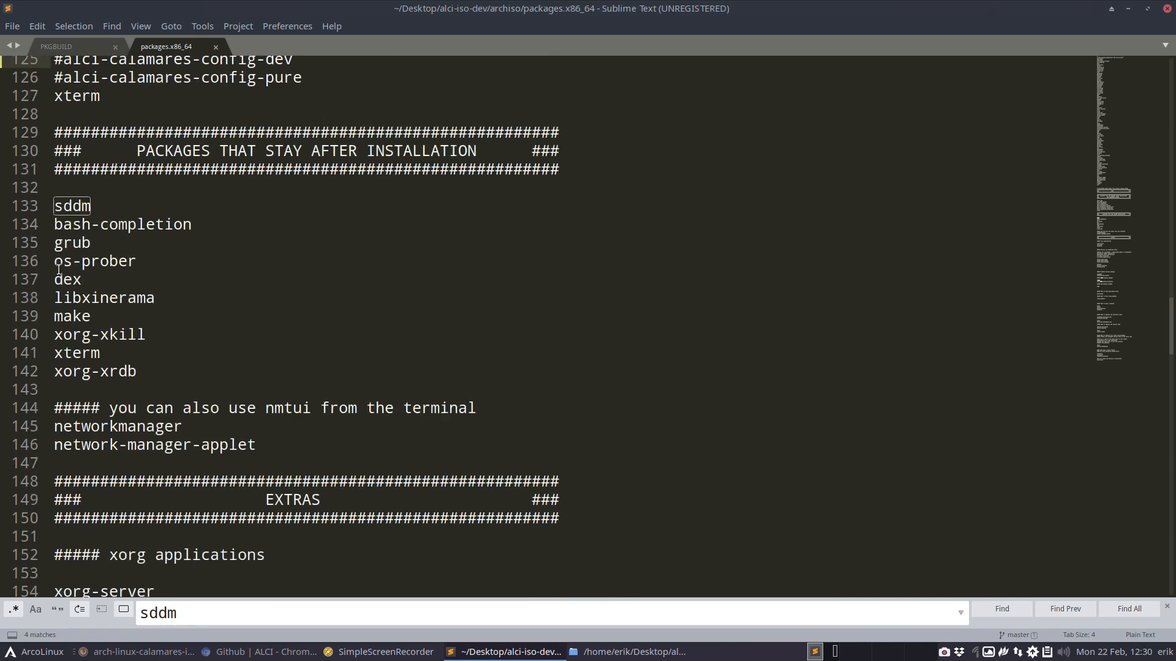
key(Return)
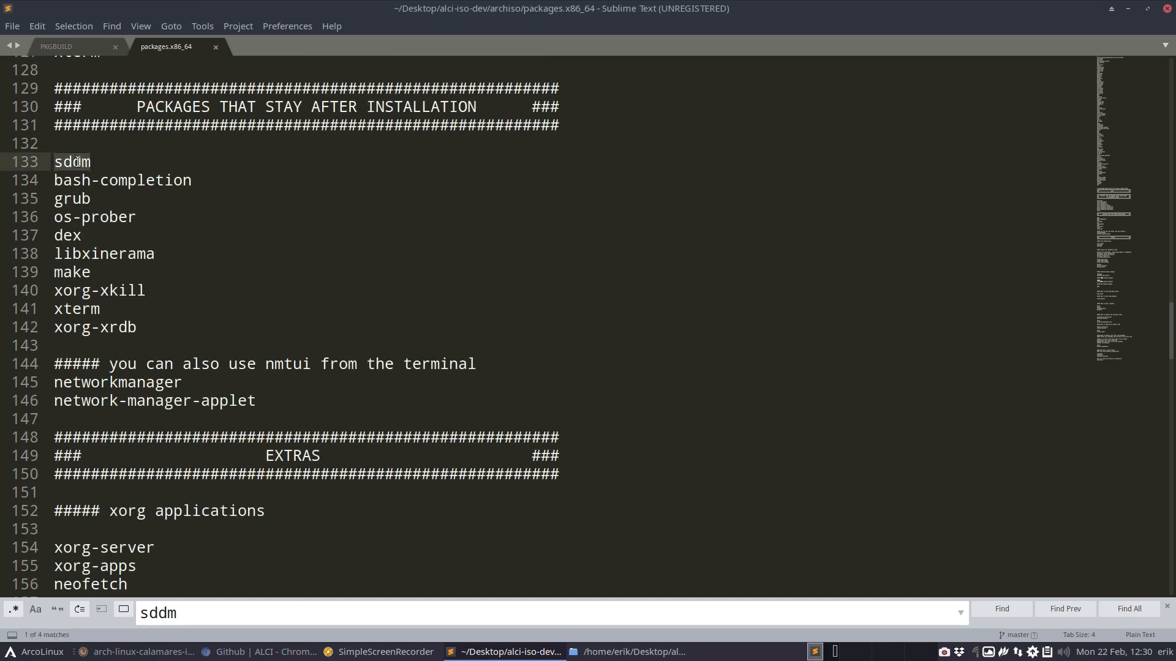
- Switch to the browser, search the web for "arch wiki plasma" and open the KDE article on ArchWiki
key(alt+Tab)
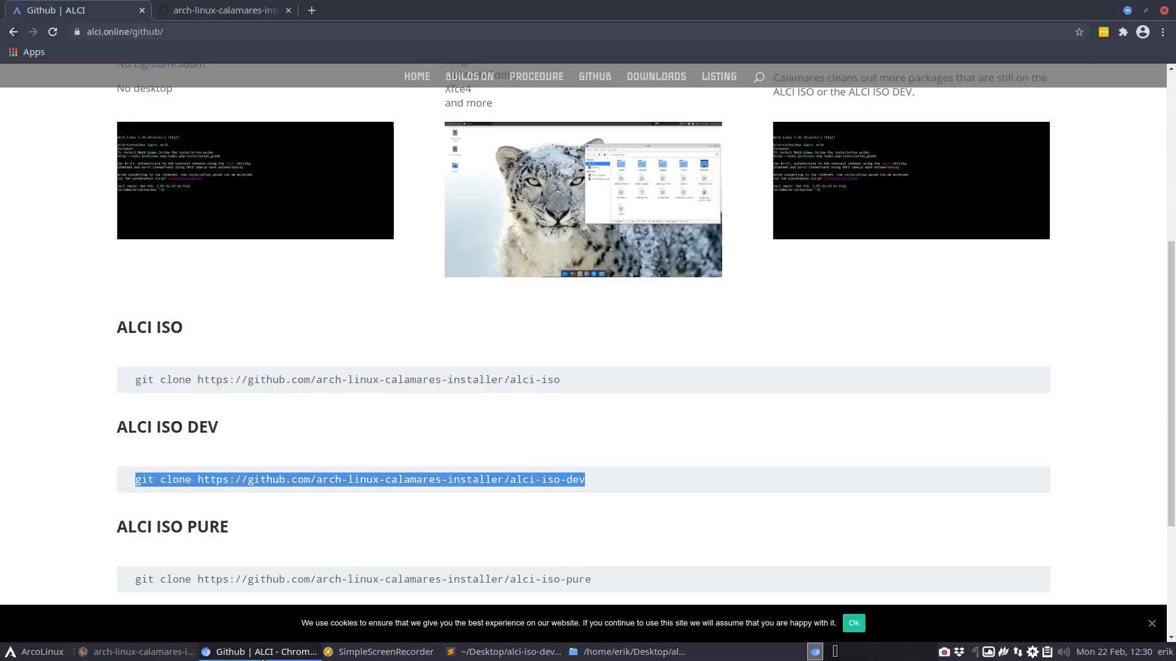
click(232, 13)
click(226, 27)
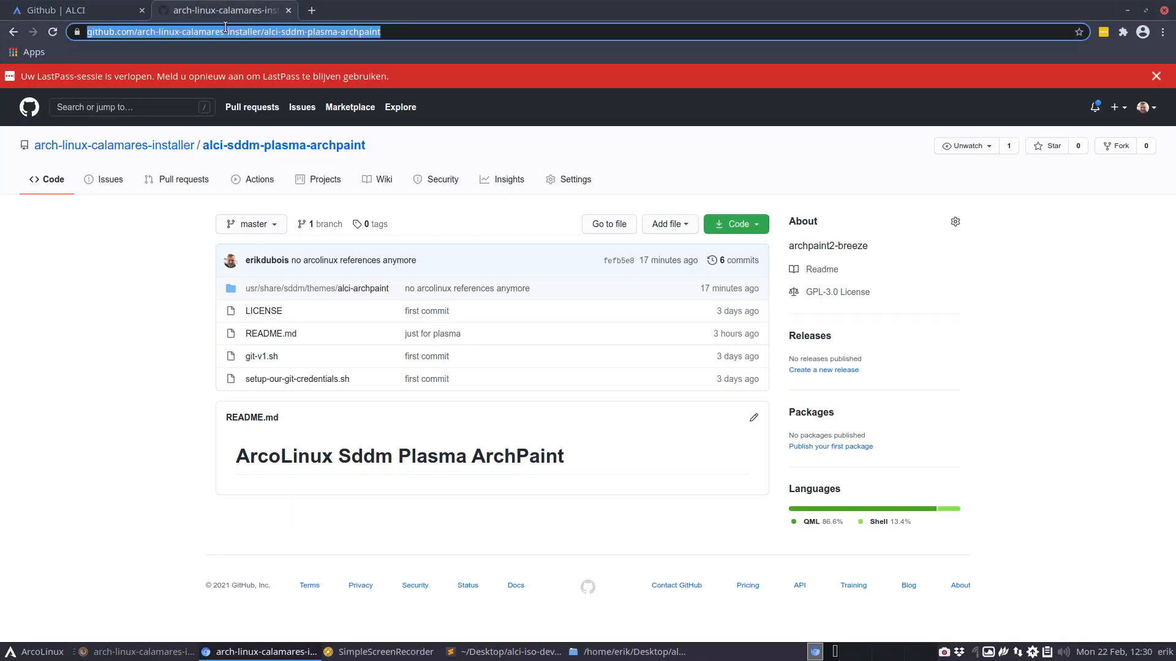
text(arch wiki p)
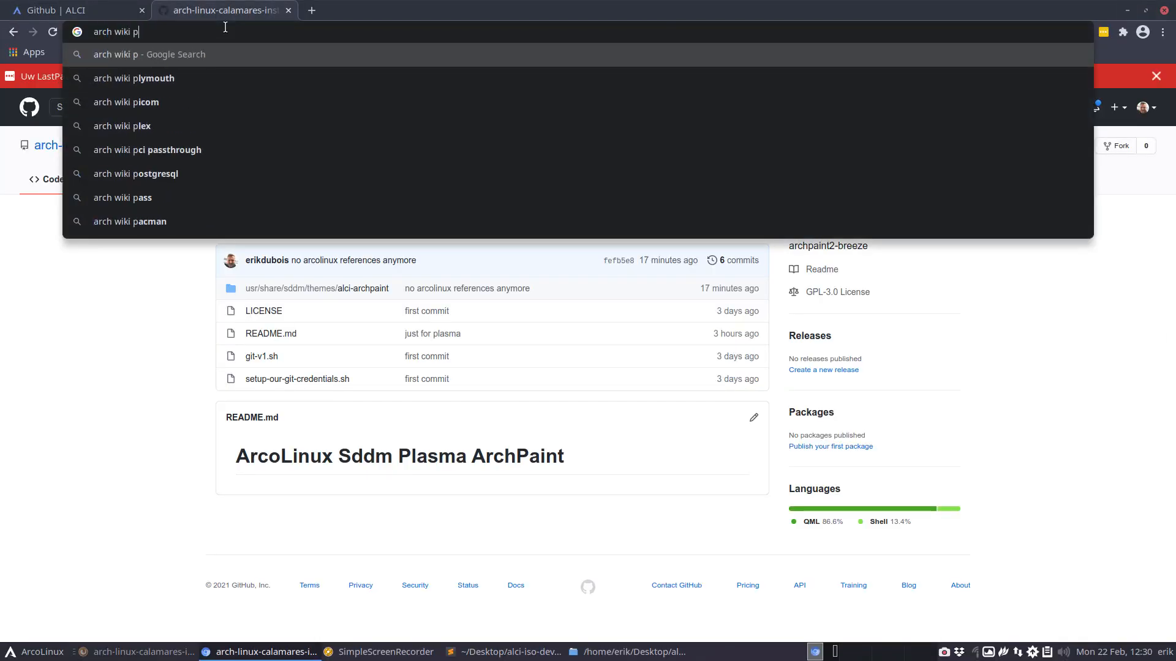
text(lasma)
key(Return)
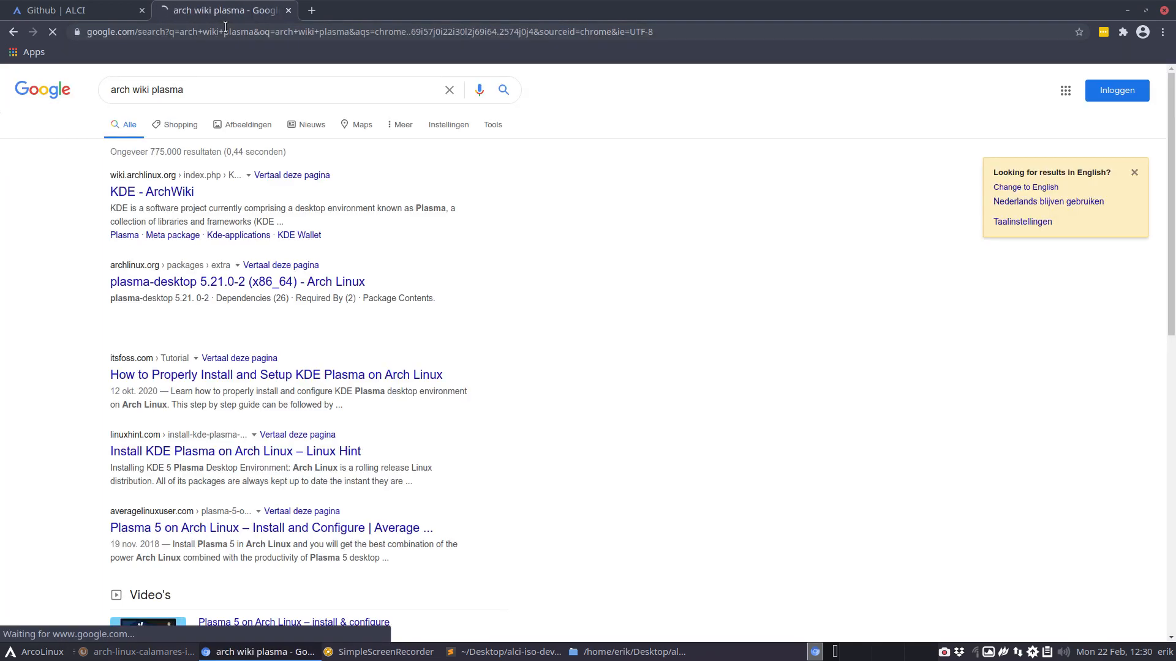
click(192, 196)
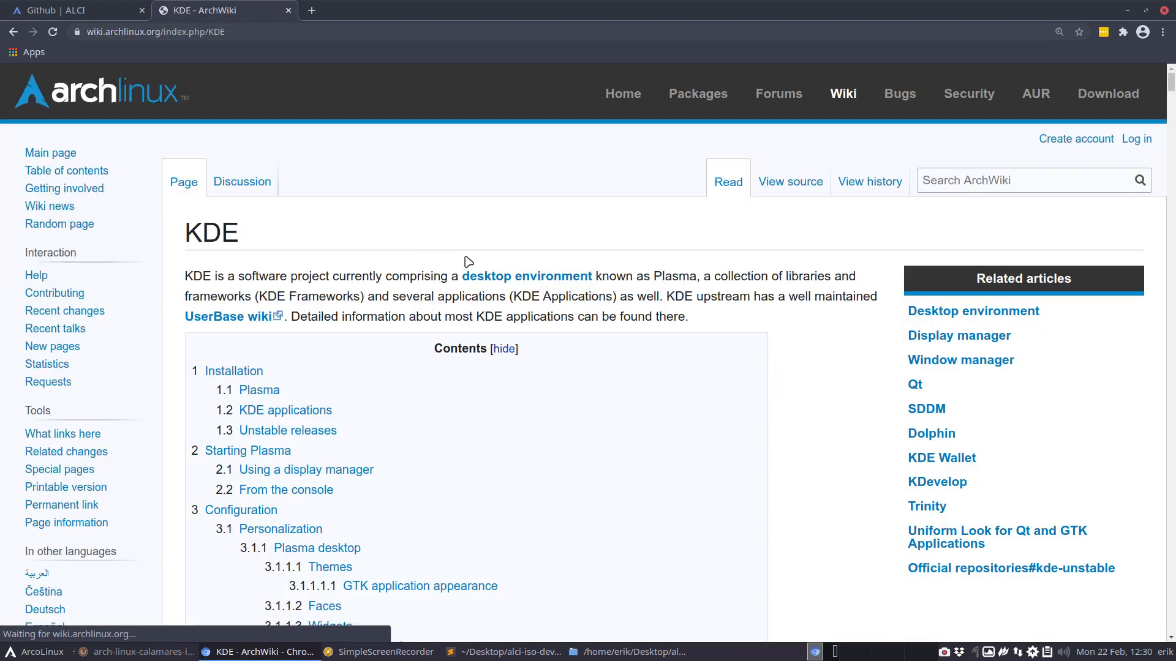
- Check the Plasma installation section for the package name to install, and return to the text editor
scroll(468, 262, down, 14)
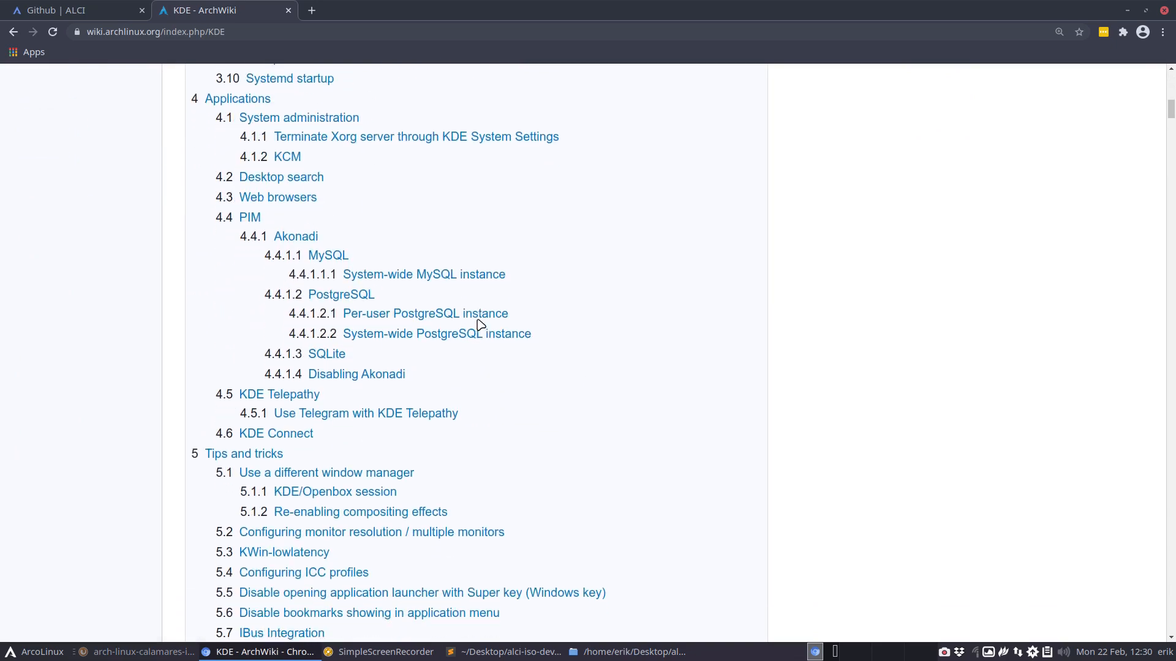
scroll(481, 325, down, 20)
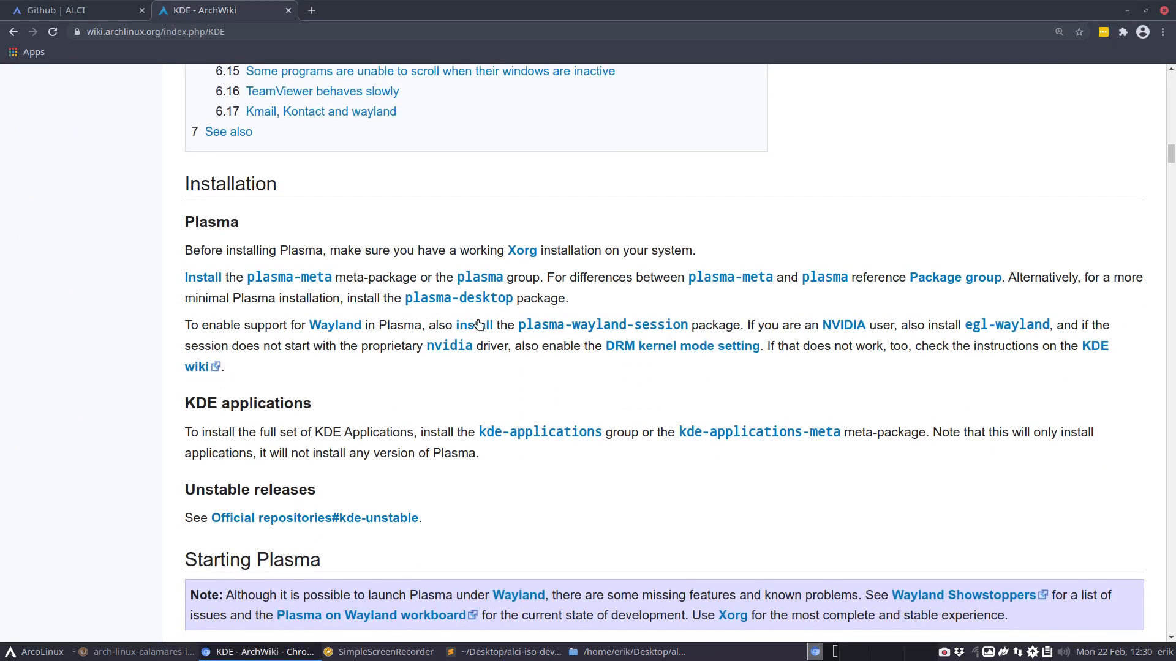
click(305, 280)
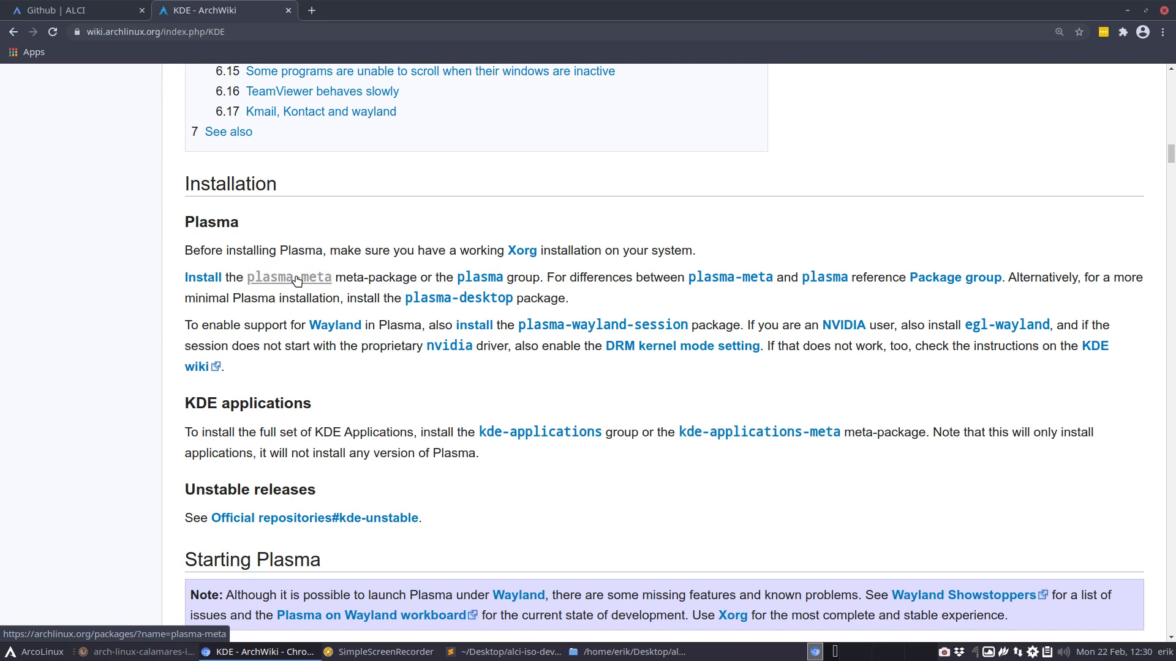
click(1129, 11)
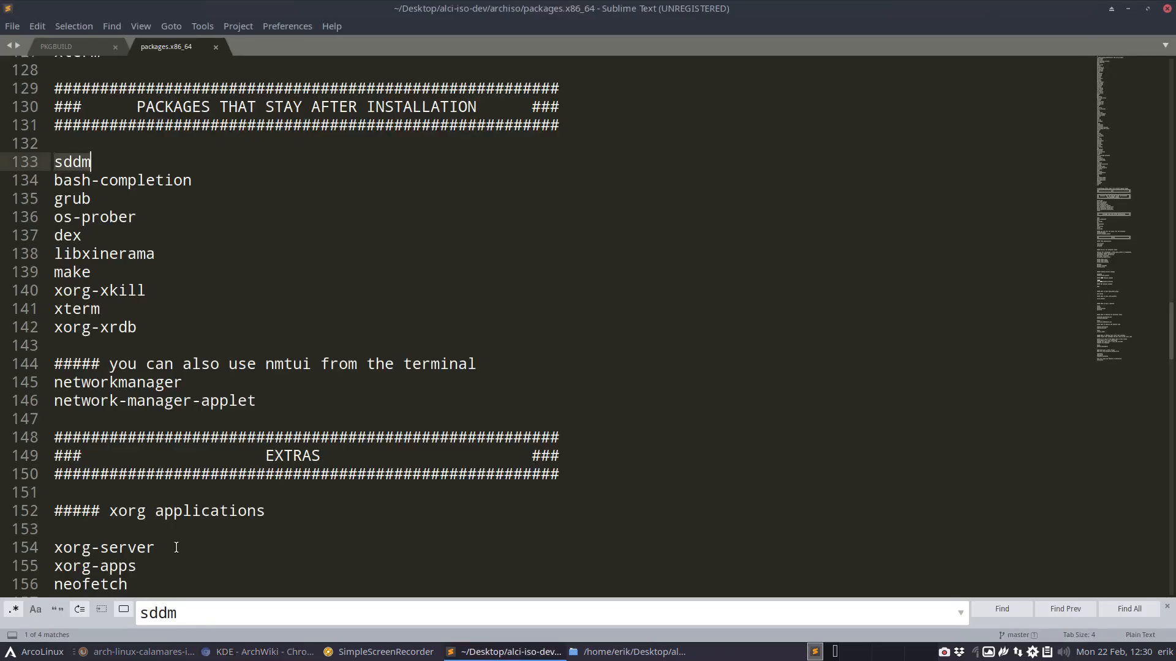
- Add plasma-meta on a new line at the end of the package list, after a blank line, and save the file
scroll(176, 544, down, 20)
scroll(176, 544, down, 18)
scroll(176, 544, up, 8)
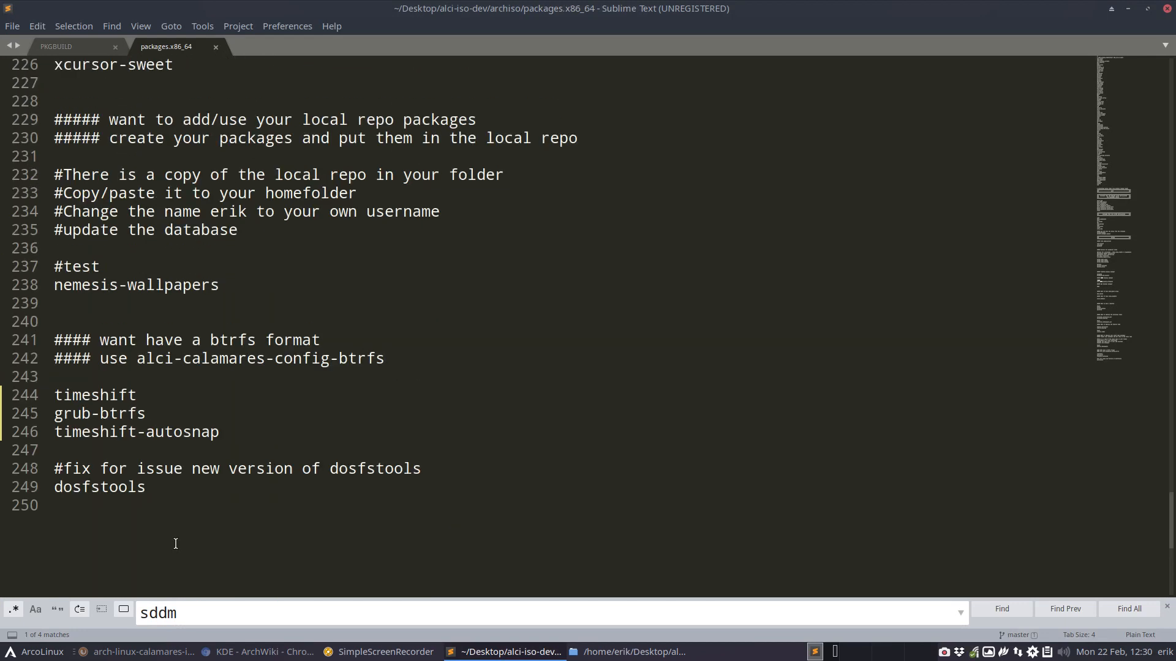
click(107, 515)
key(Return)
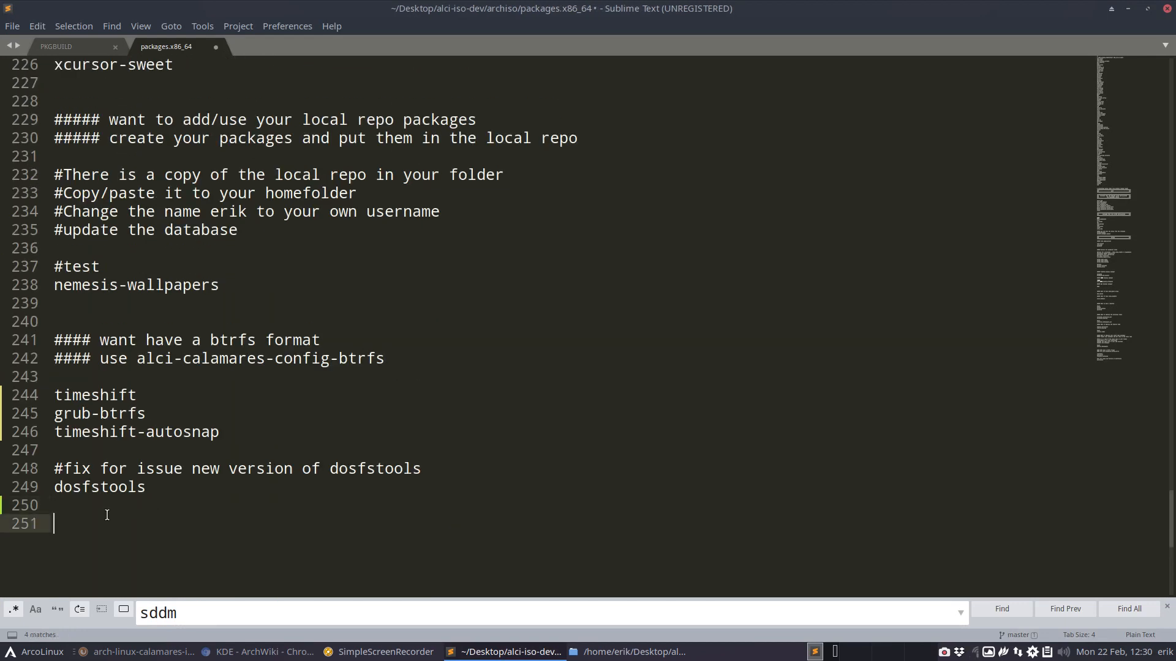
text(plasma-meta)
key(ctrl+s)
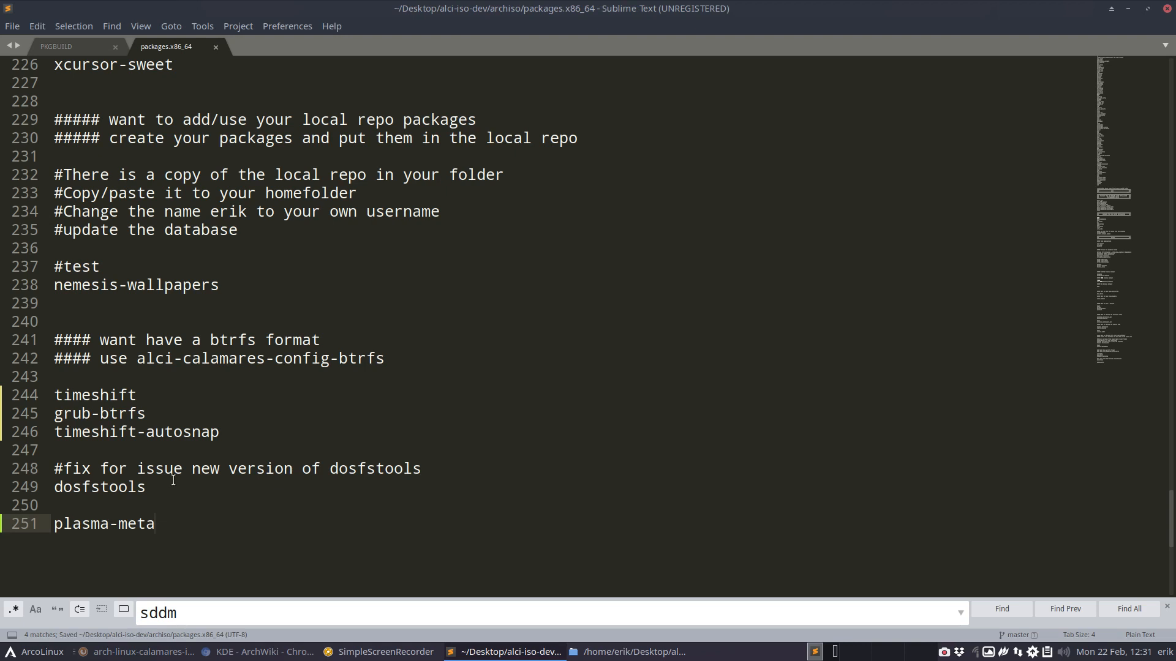
- Set the syntax highlighting of packages.x86_64 to Perl
scroll(173, 481, up, 1)
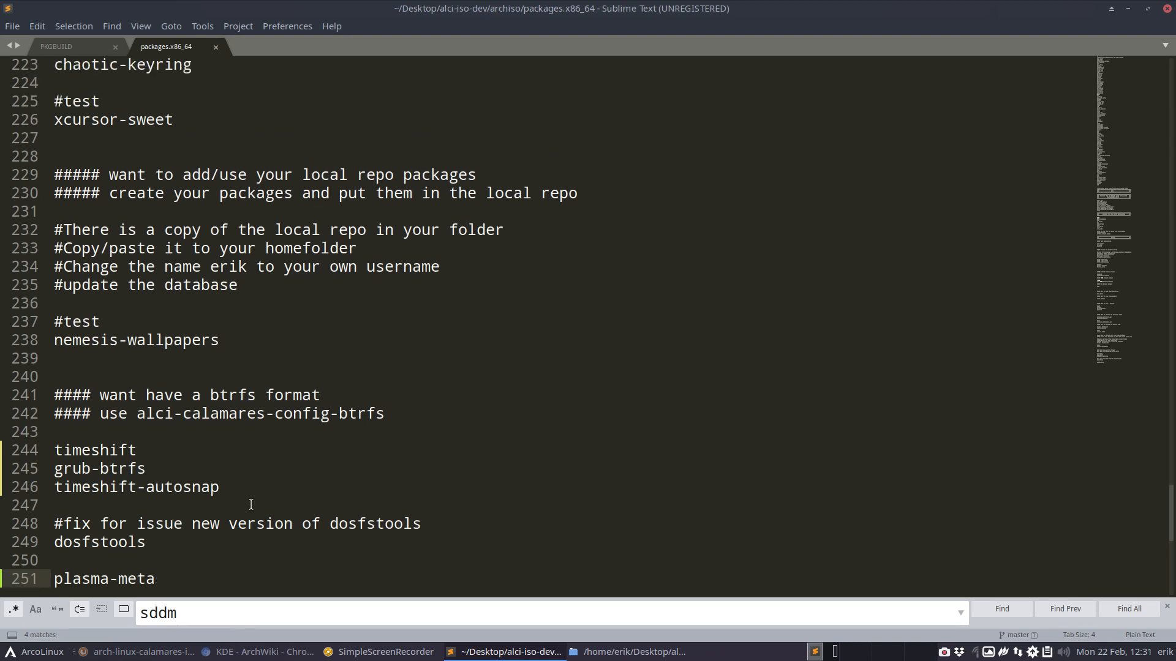
click(1138, 636)
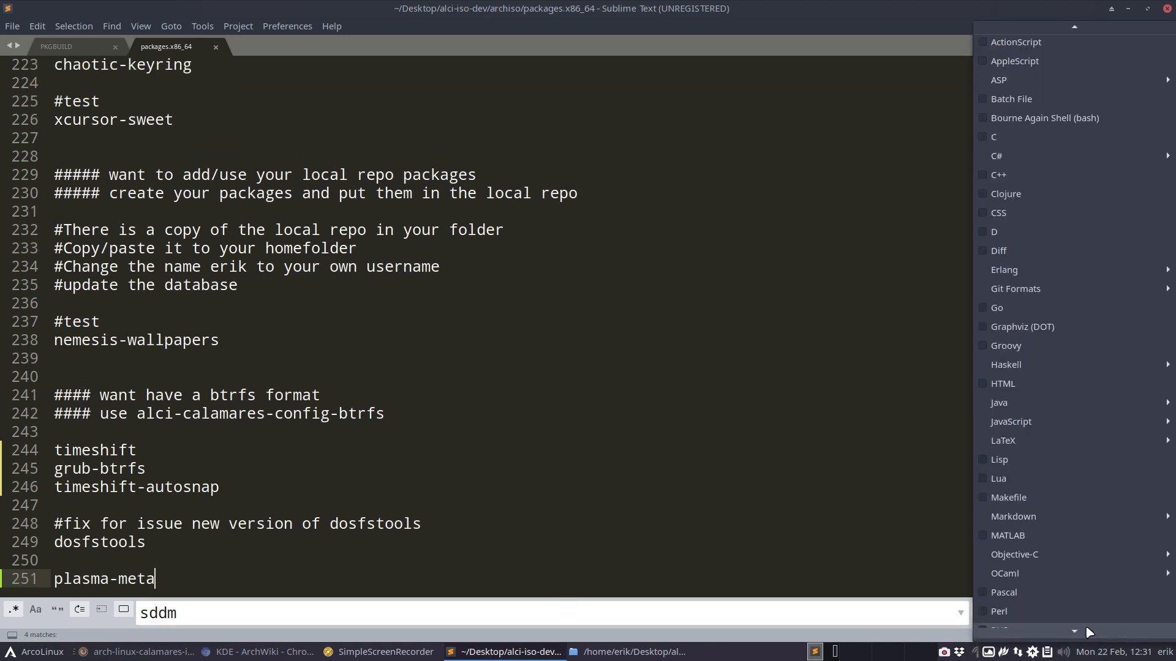
click(1004, 603)
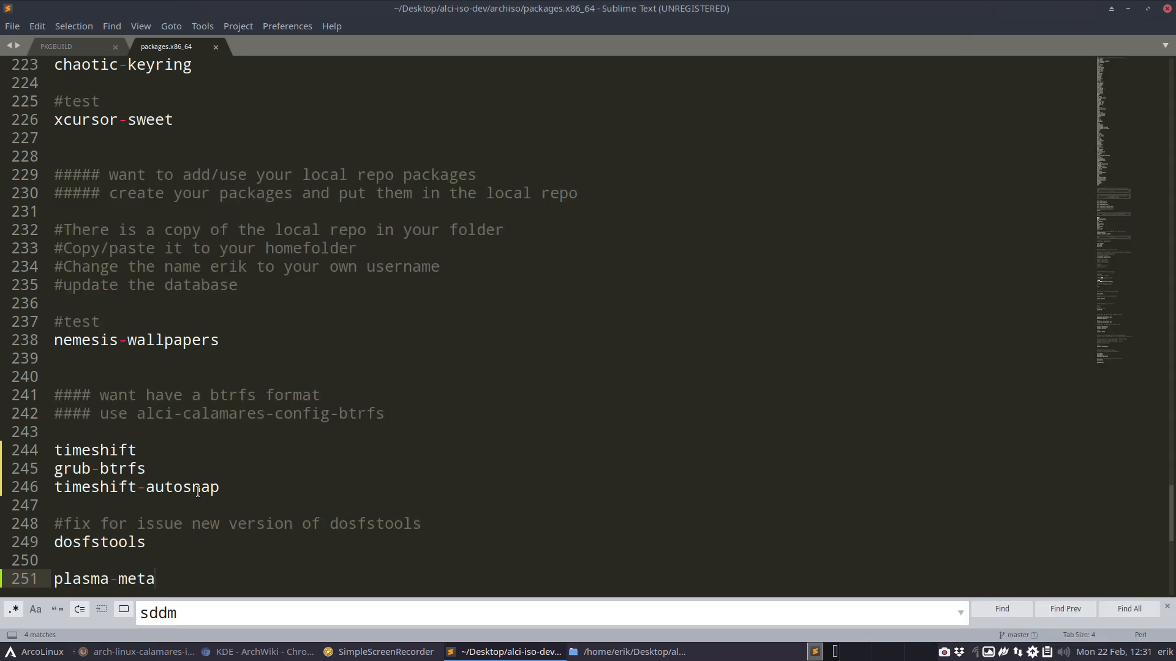
- Review the package list's btrfs, local repo, Chaotic, ArcoLinux and desktop sections for packages to keep or disable
scroll(198, 491, down, 4)
click(87, 308)
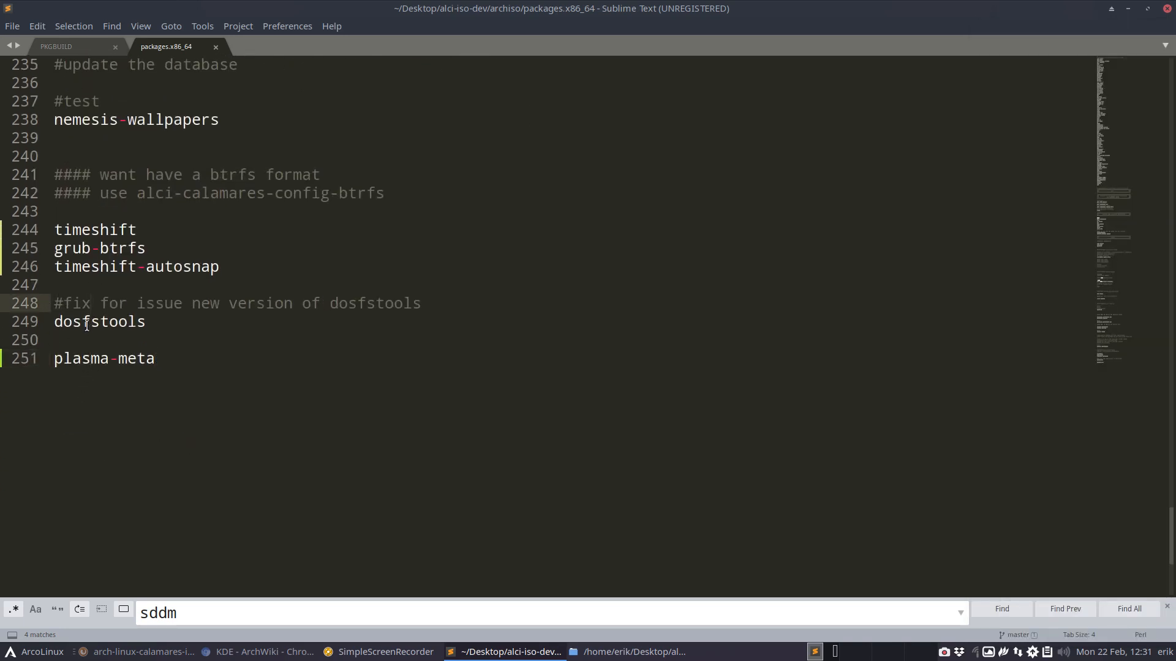
scroll(87, 326, up, 2)
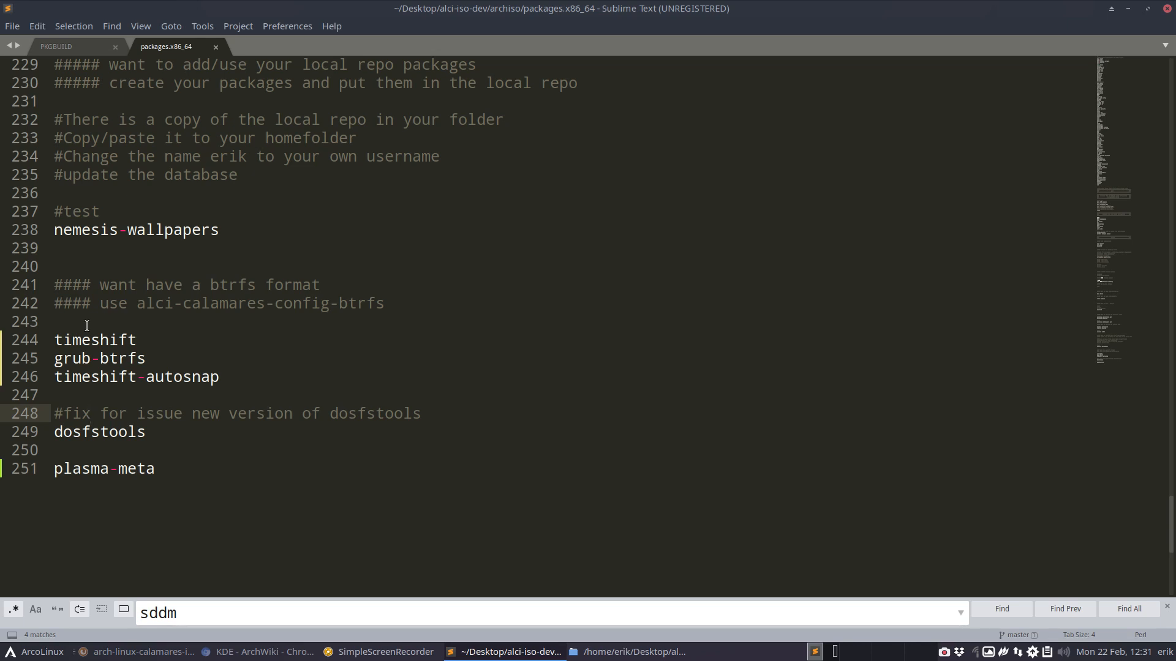
scroll(86, 319, up, 3)
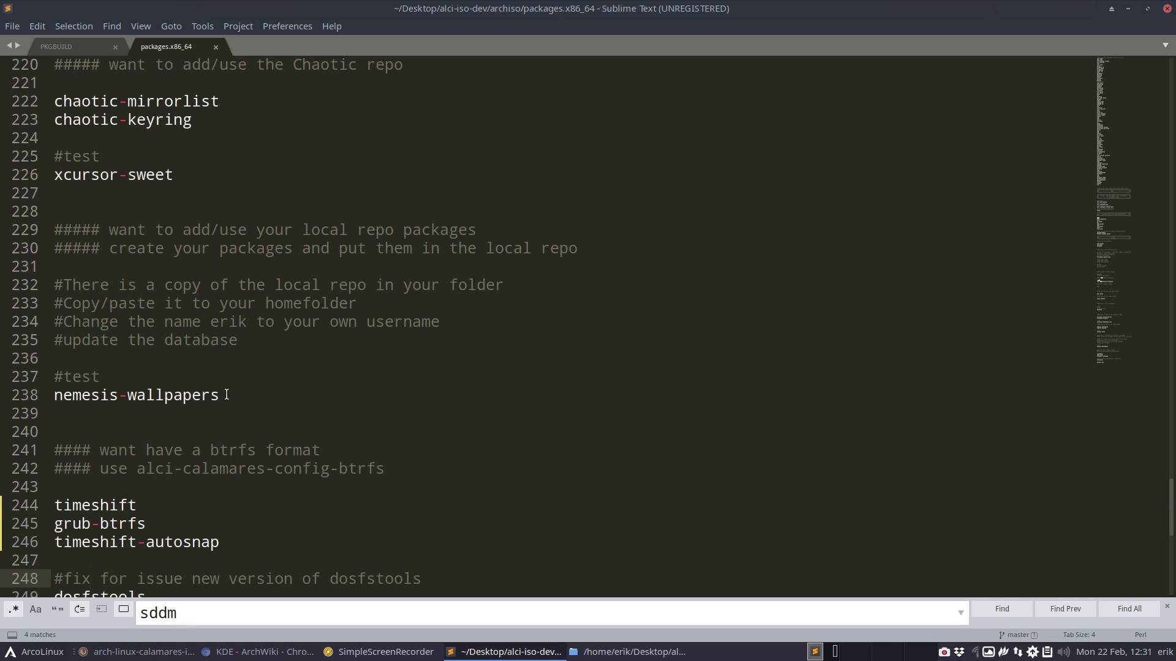
drag(226, 395, 48, 396)
scroll(172, 392, up, 1)
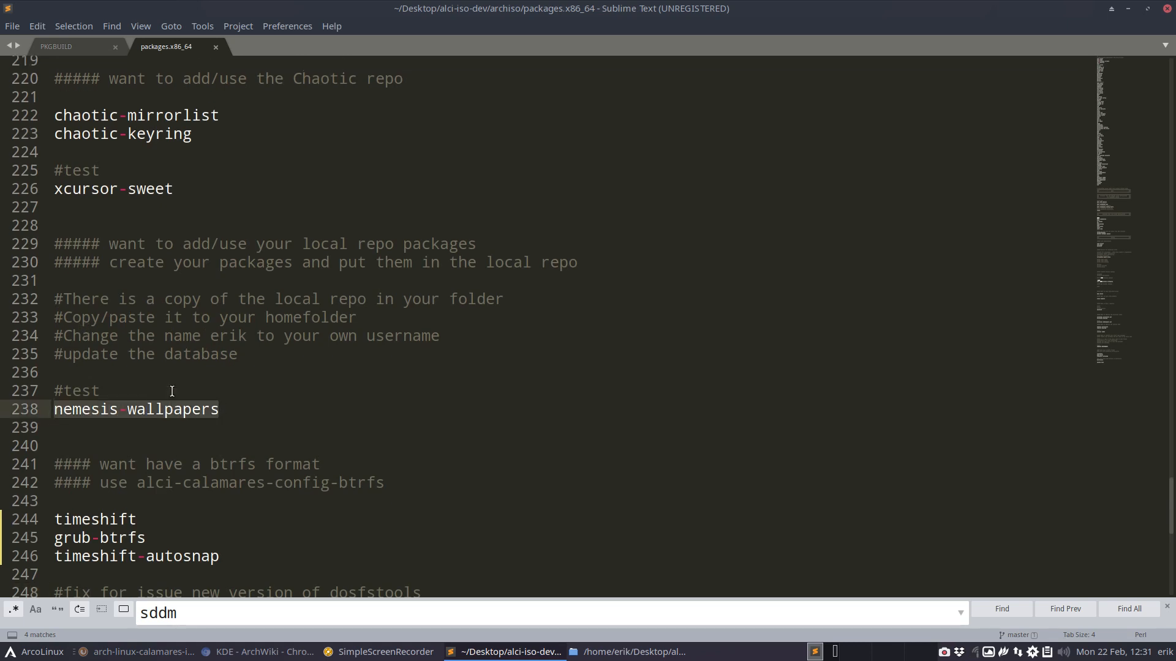
scroll(172, 392, up, 3)
drag(191, 285, 54, 267)
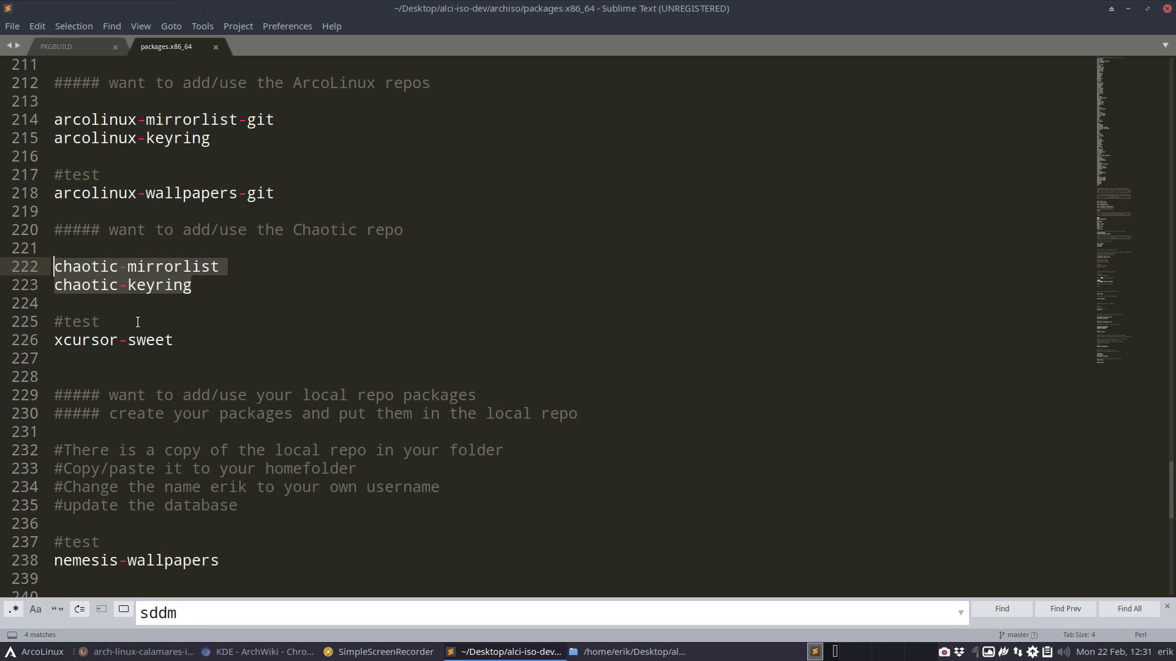
click(144, 340)
drag(177, 341, 52, 340)
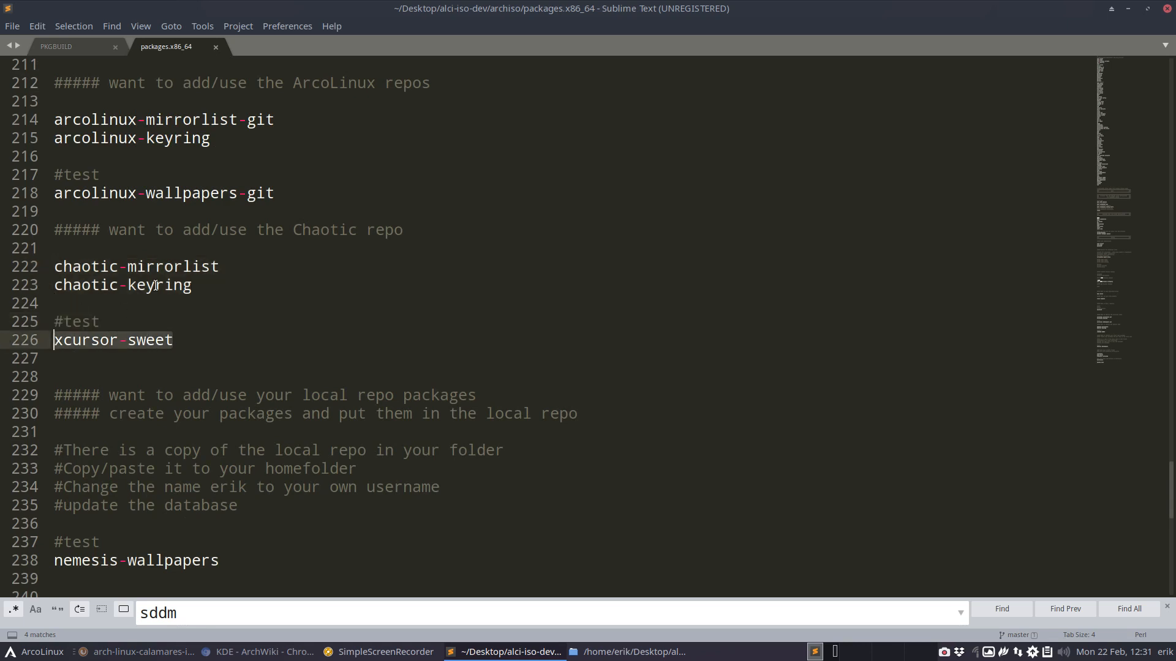
scroll(156, 286, up, 3)
drag(287, 360, 53, 359)
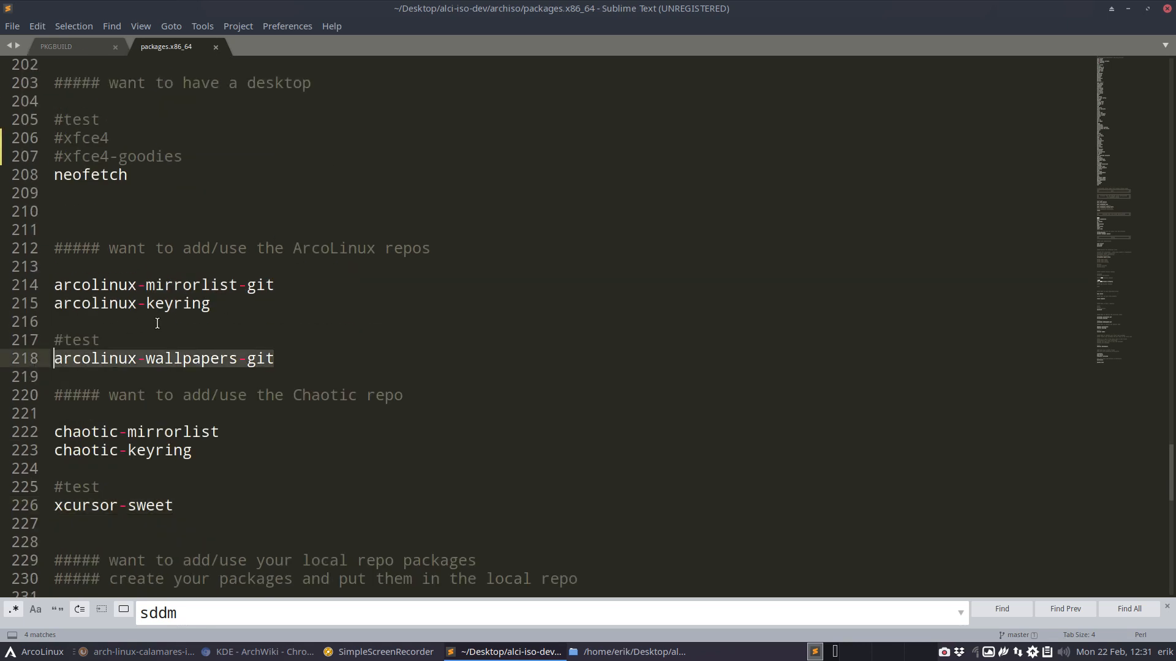
drag(228, 307, 54, 286)
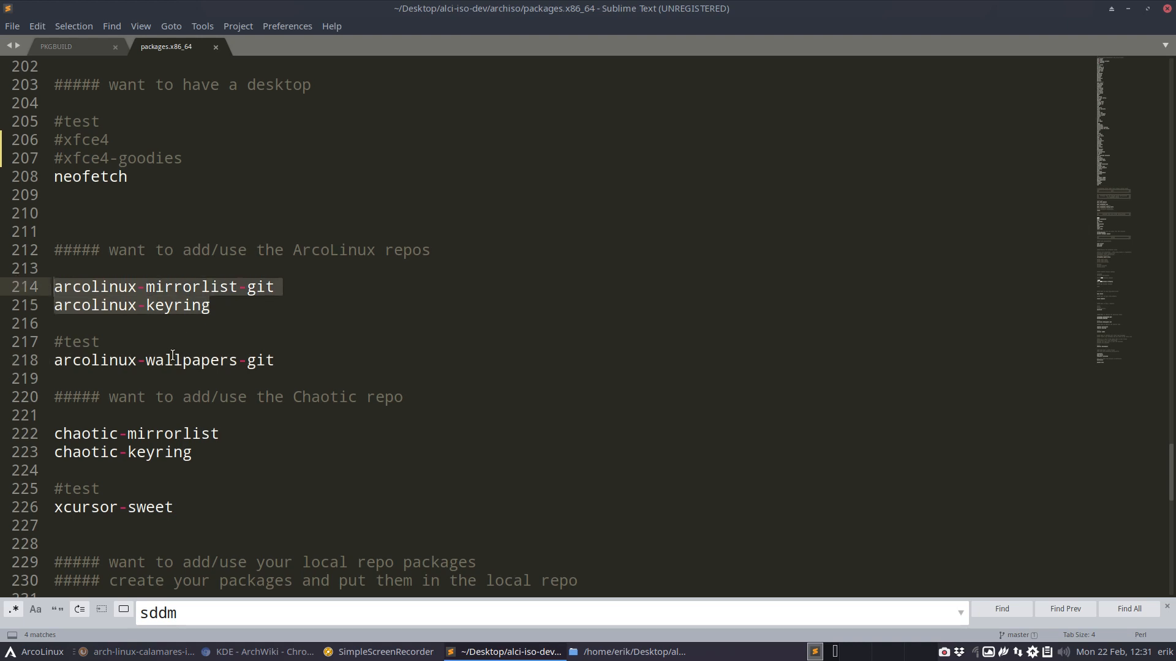
scroll(162, 364, up, 7)
click(69, 542)
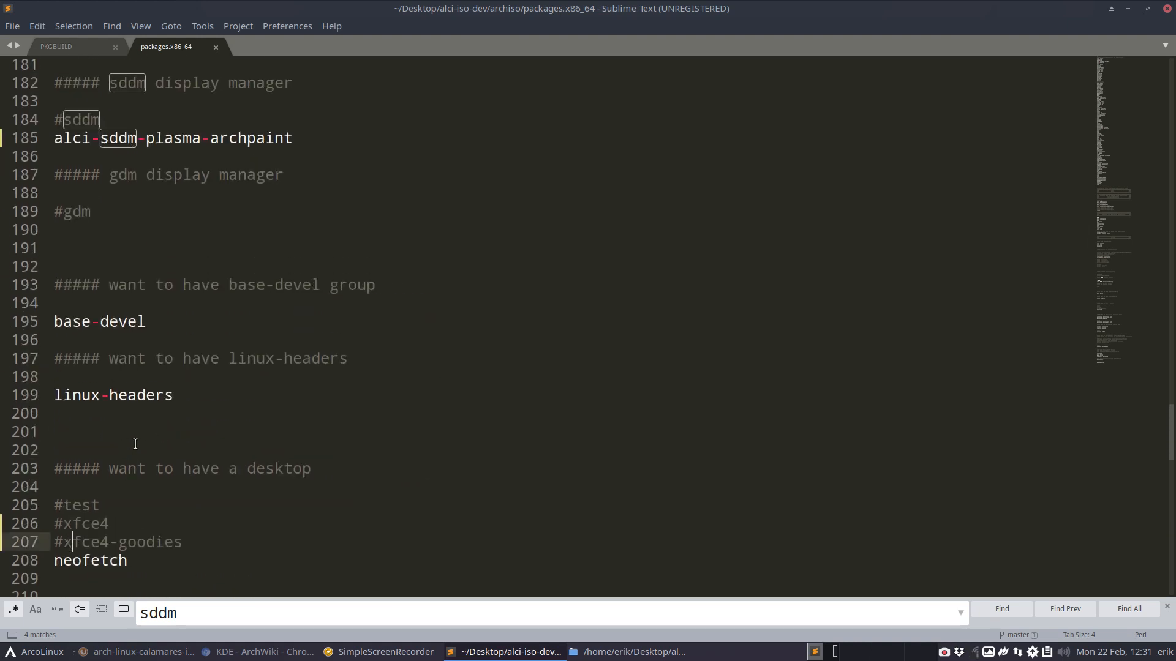
- Comment out the linux-headers and base-devel packages with # and save the file
click(109, 395)
click(59, 401)
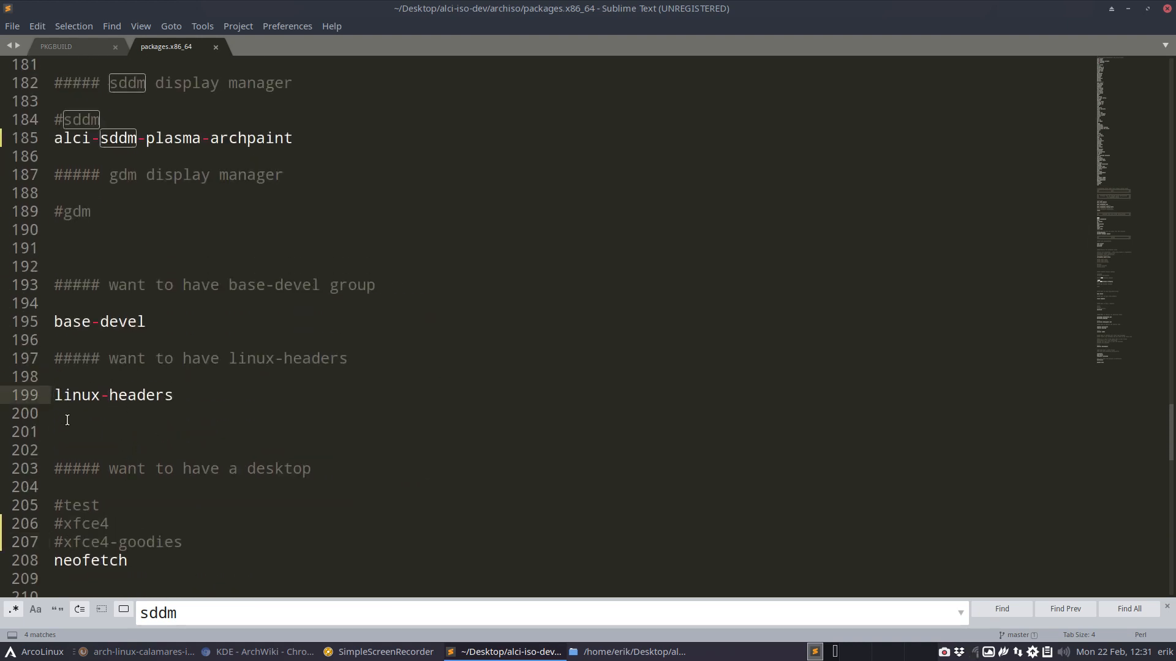
text(#)
key(ctrl+s)
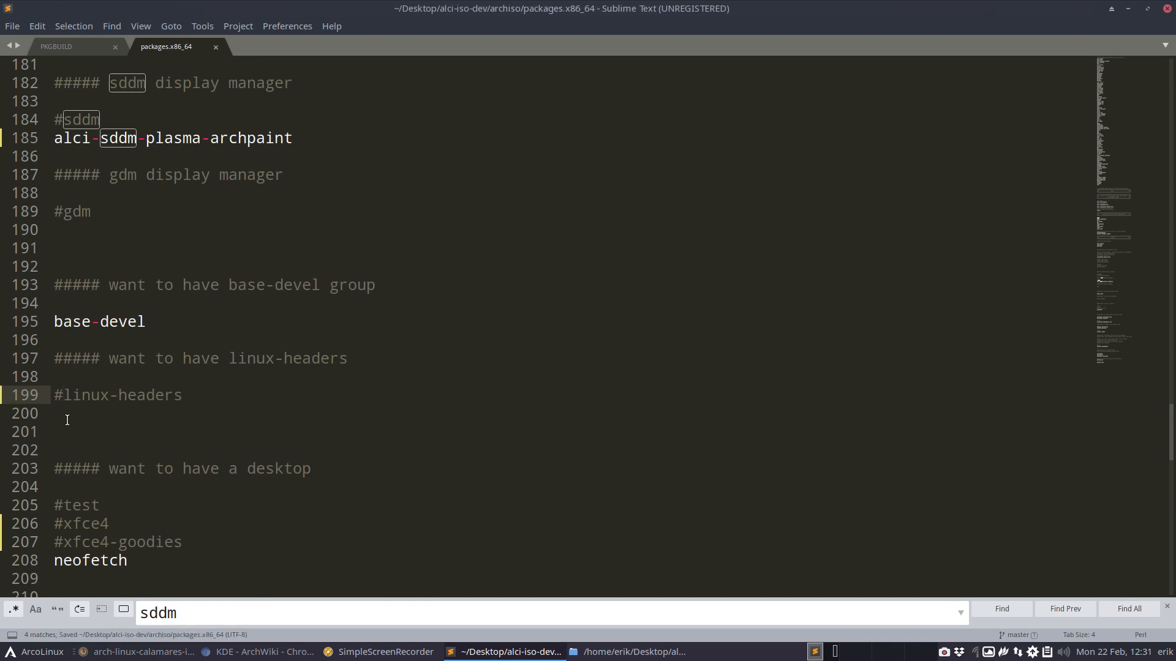
click(55, 320)
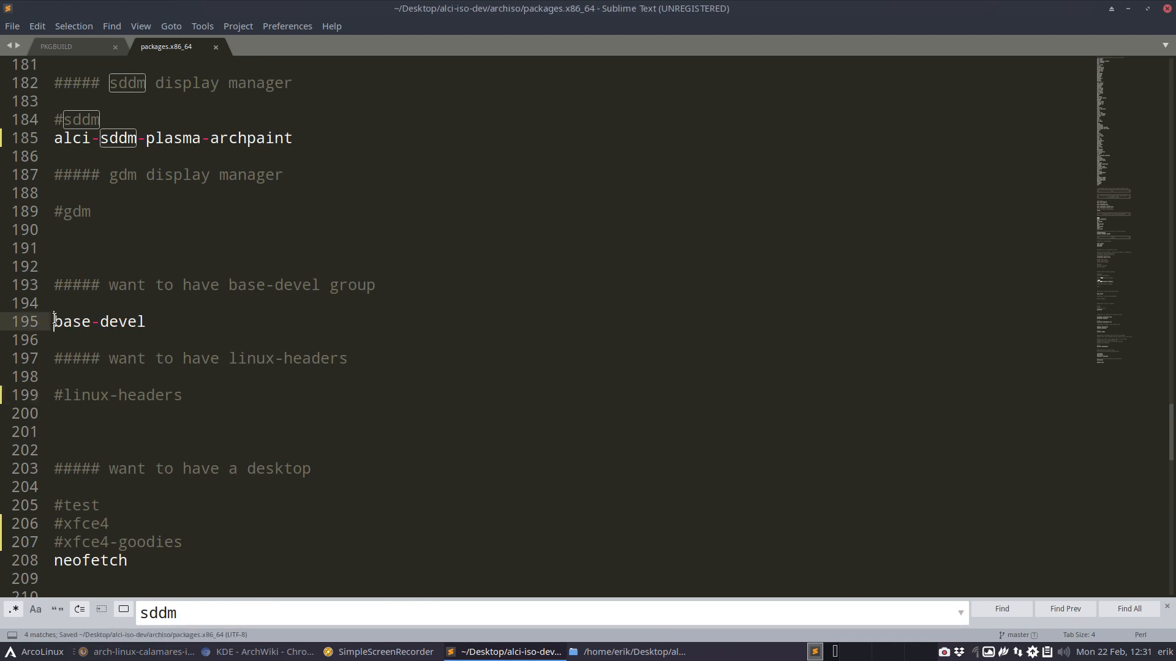
text(#)
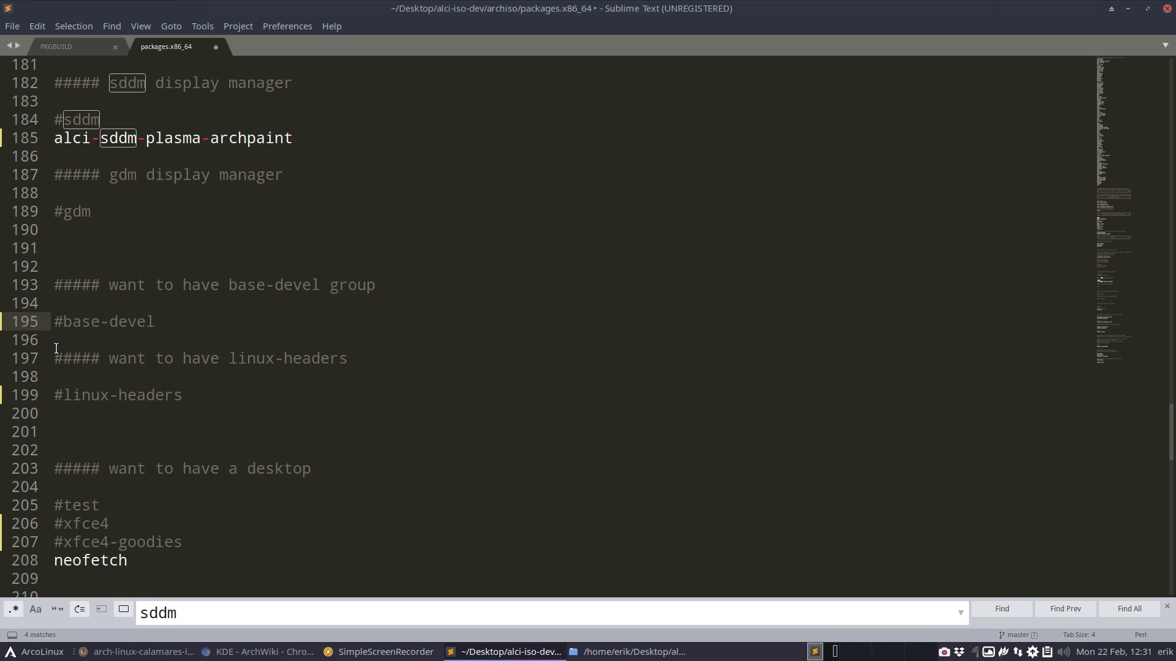
key(ctrl+s)
- Review the display manager, graphics driver, xorg and Calamares entries, including the alci-calamares-dev and alci-calamares-config-btrfs lines
scroll(158, 289, up, 4)
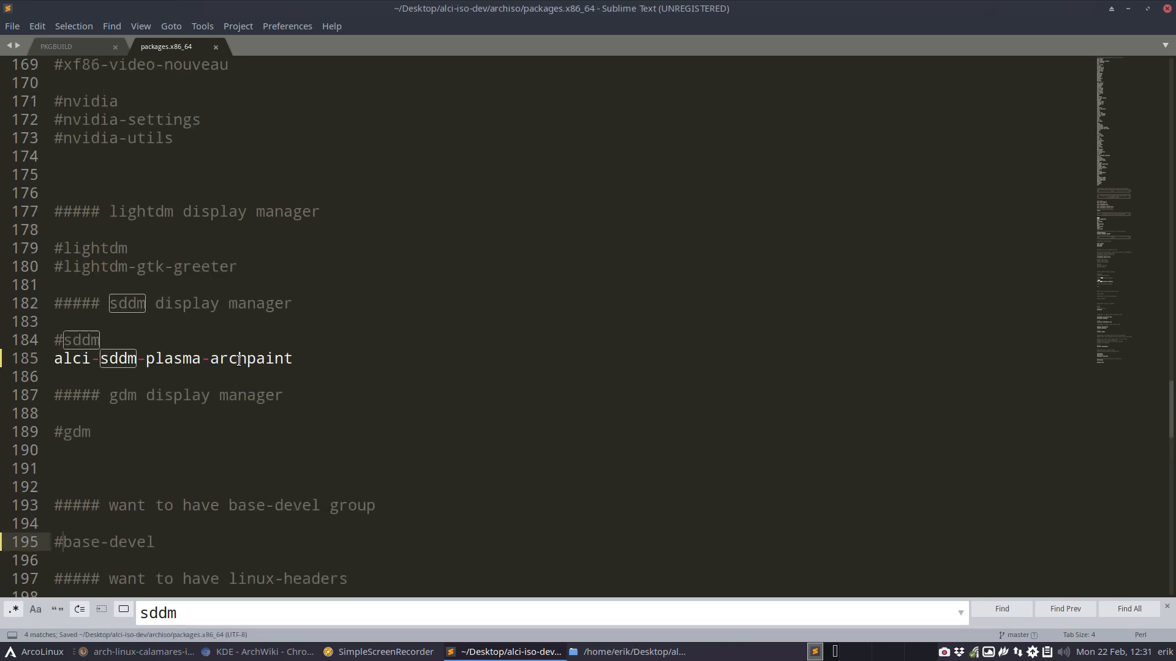
scroll(116, 360, up, 5)
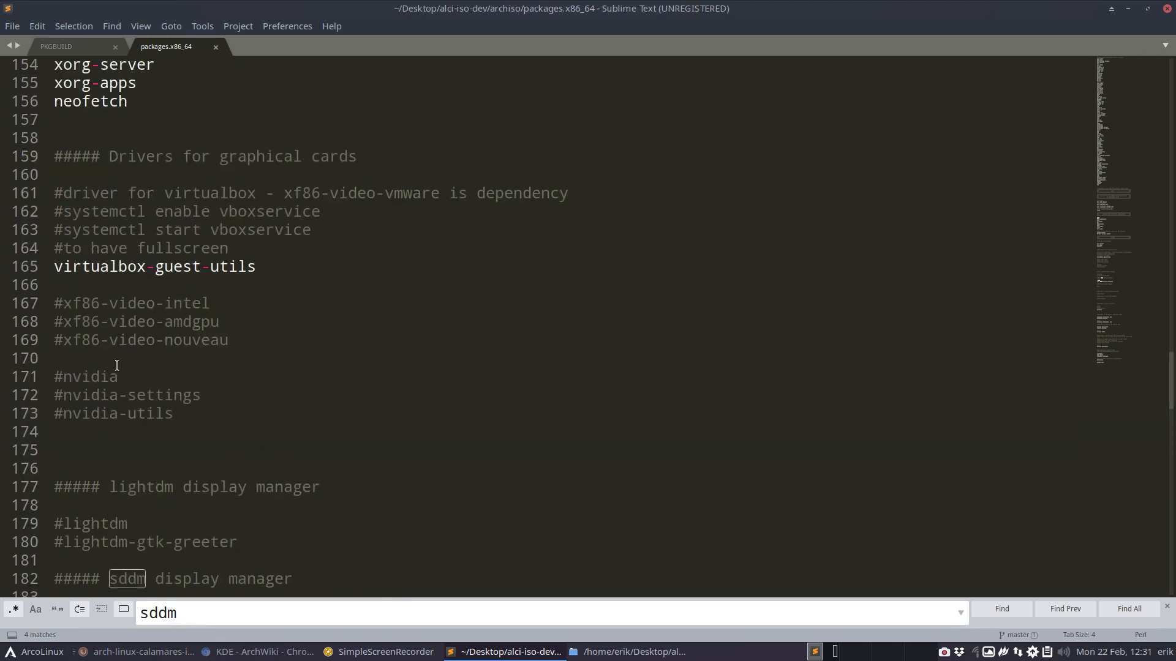
scroll(110, 321, up, 5)
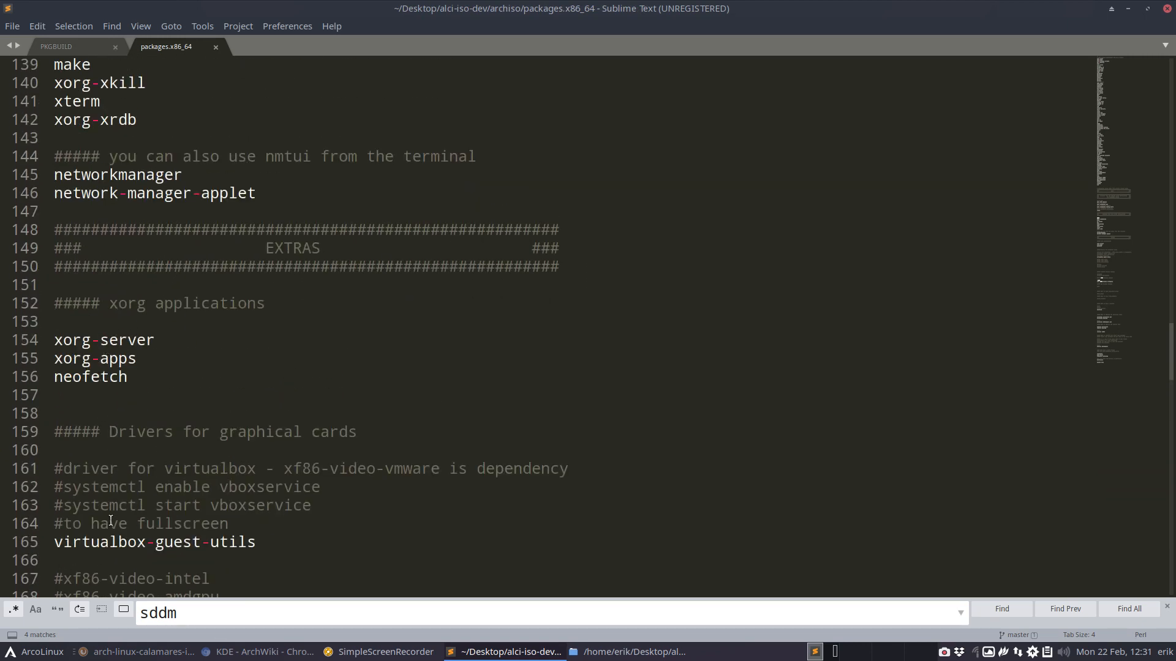
scroll(101, 405, up, 4)
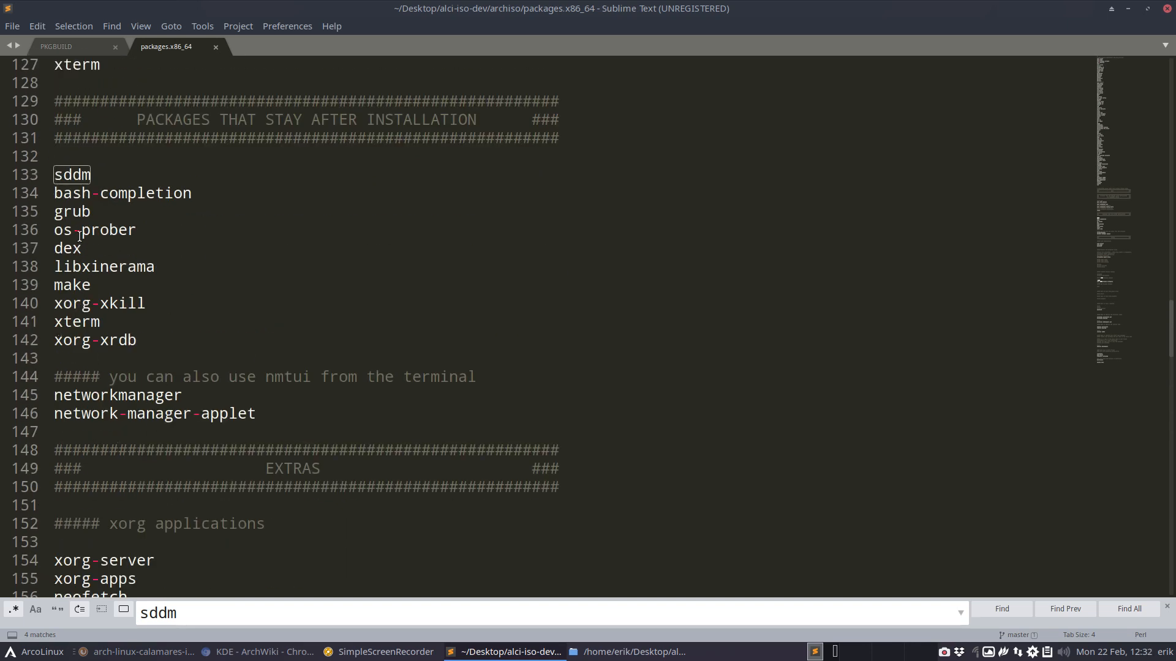
scroll(101, 331, up, 7)
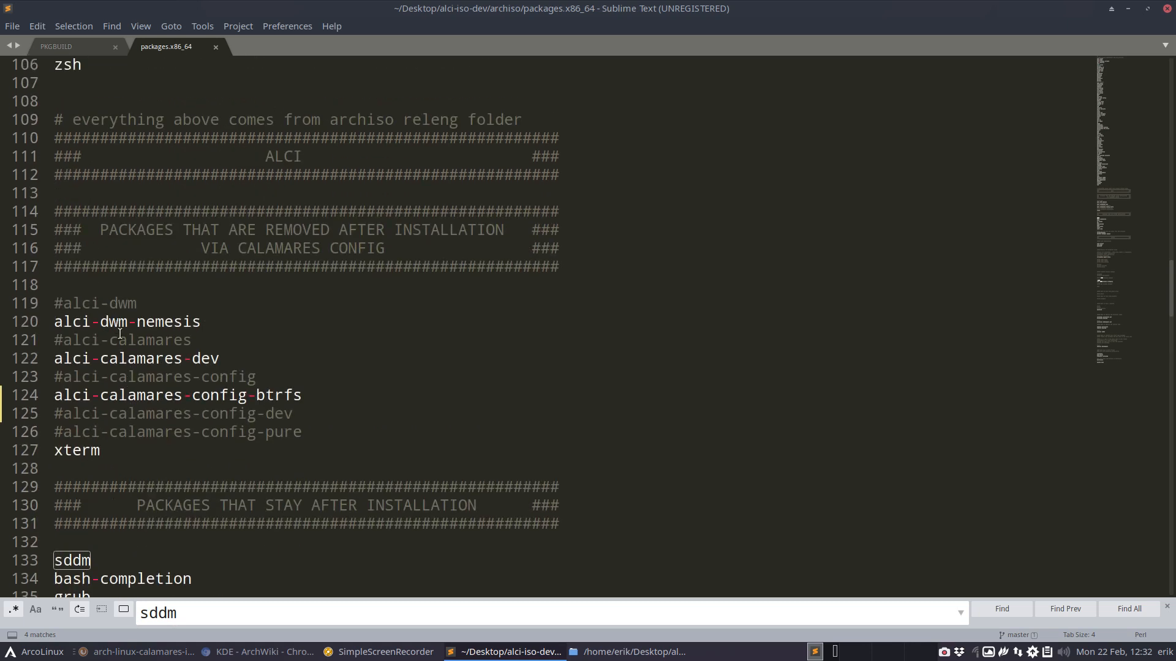
drag(100, 360, 242, 361)
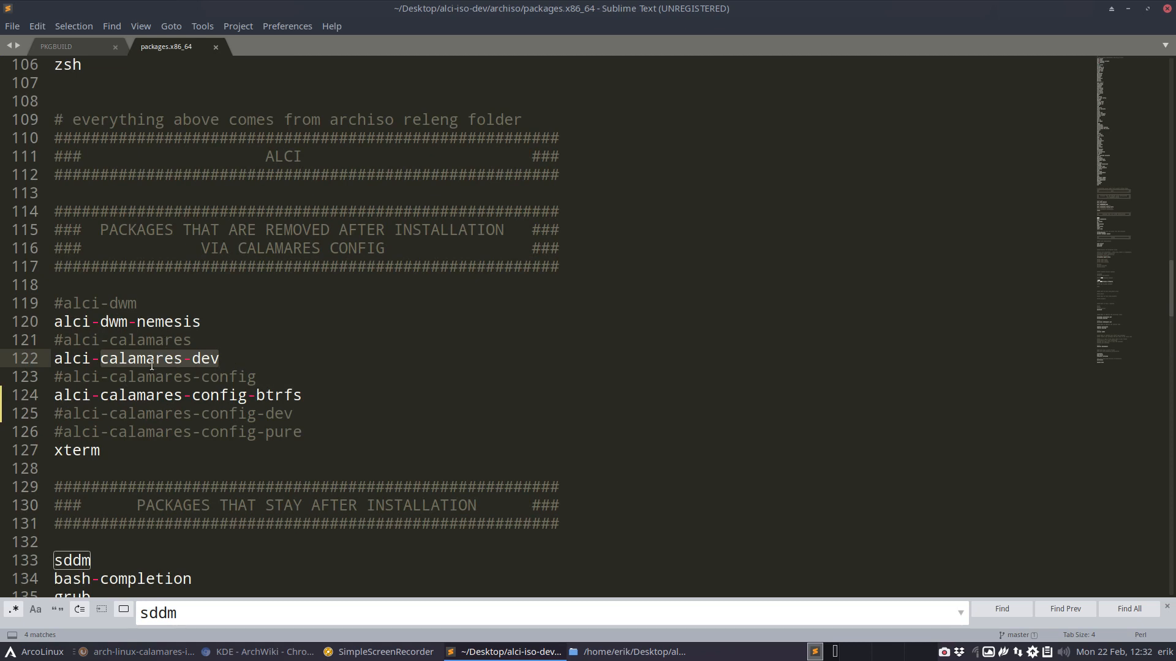
click(305, 398)
drag(297, 397, 53, 394)
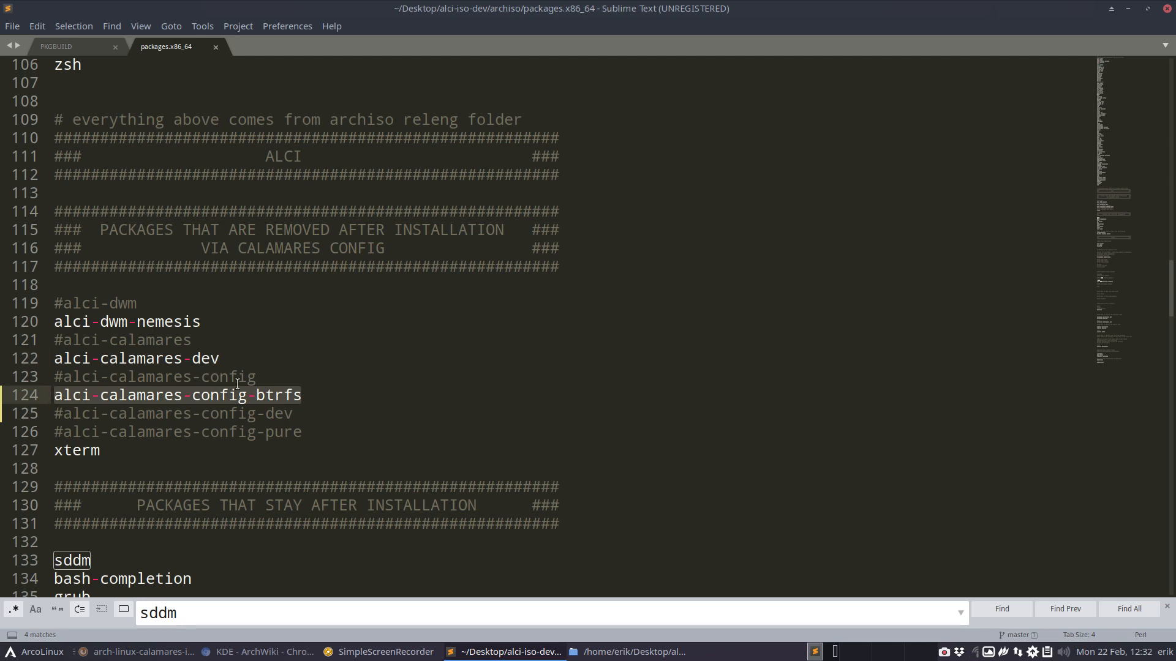
- Save the package list and close the editor, and open a terminal in the installation-scripts folder of alci-iso-dev
key(ctrl+s)
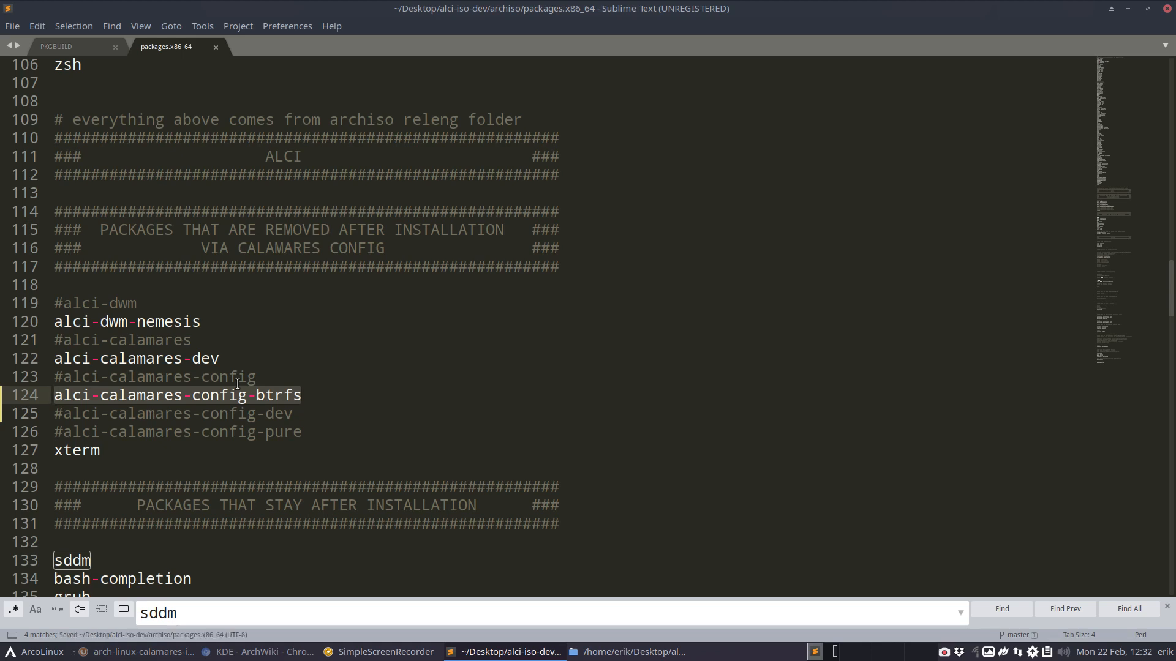
click(1166, 8)
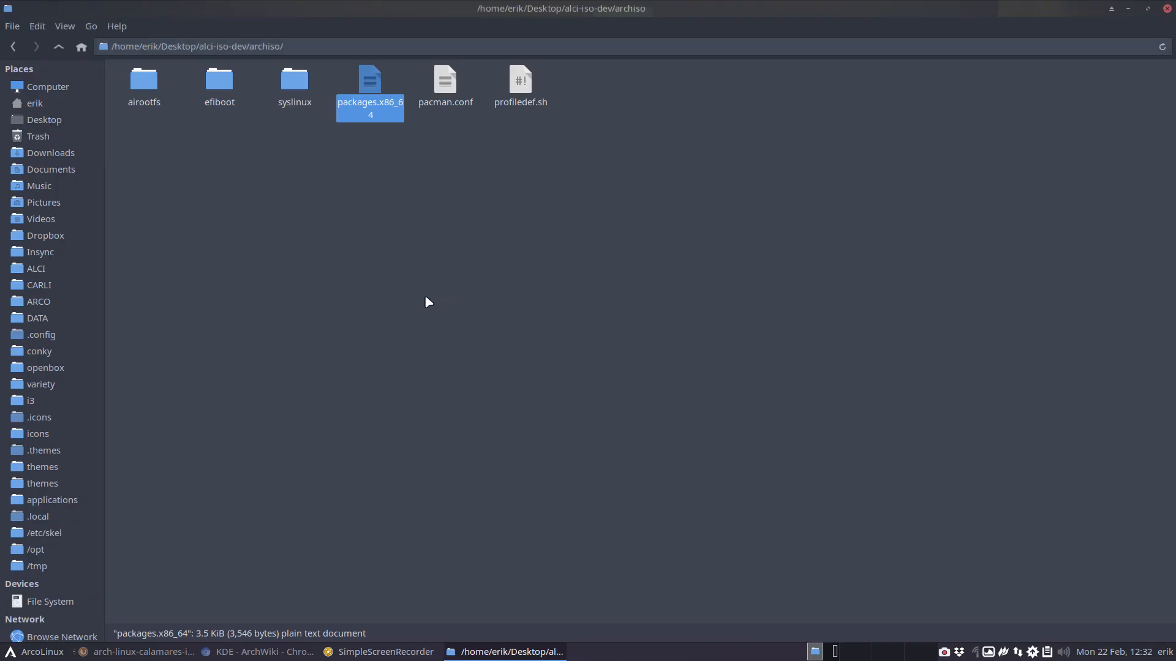
click(59, 47)
double_click(285, 86)
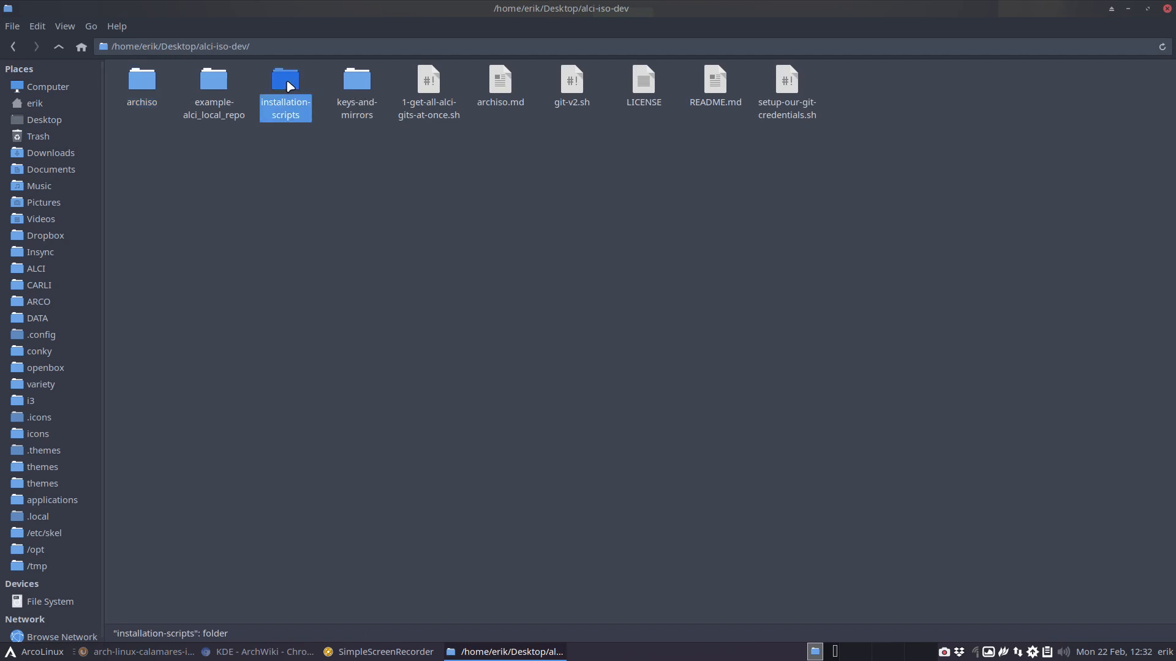
right_click(359, 168)
click(429, 241)
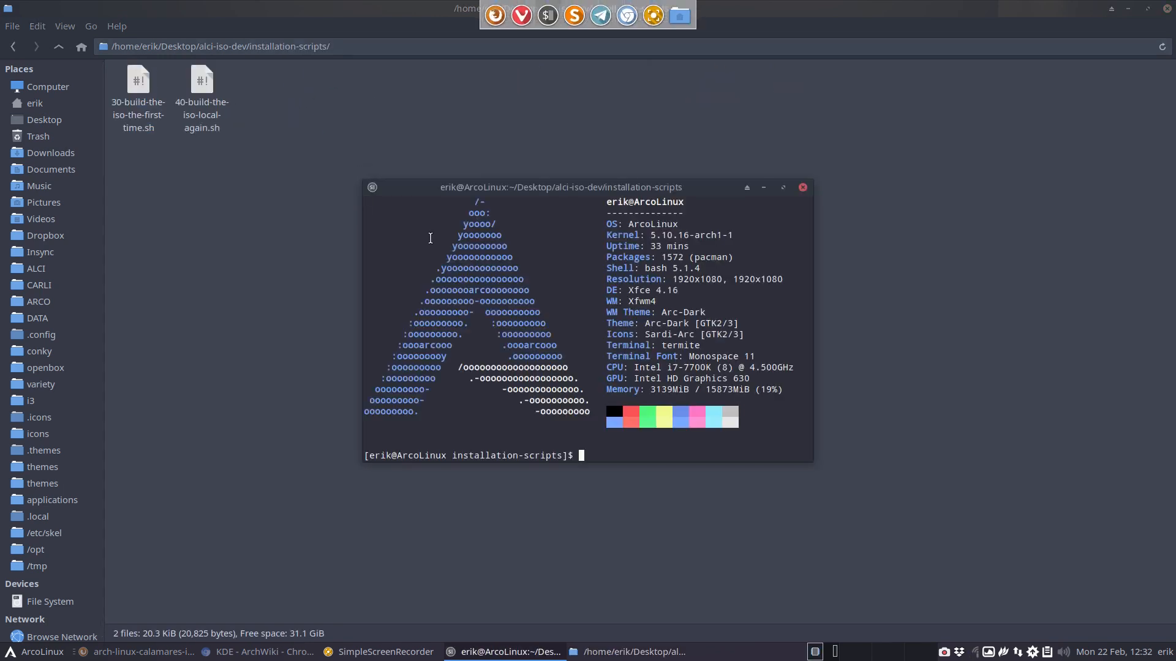
- Run the 40-build-the-iso-local-again.sh script and enter the sudo password
text(./4)
key(Tab)
key(Return)
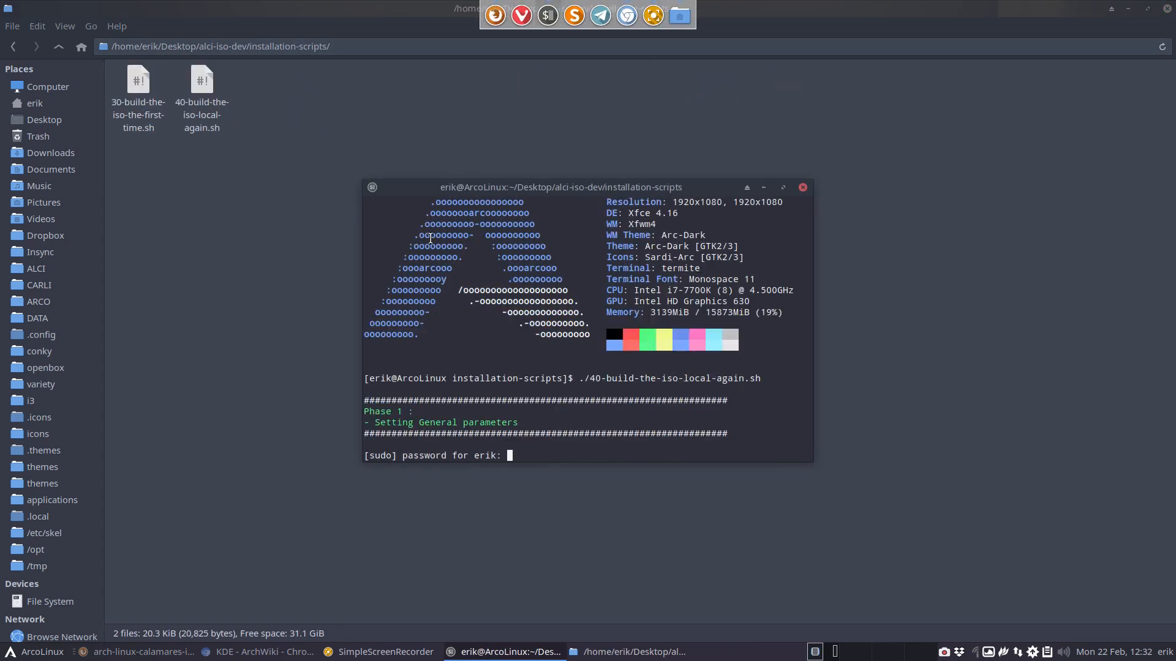
key(Return)
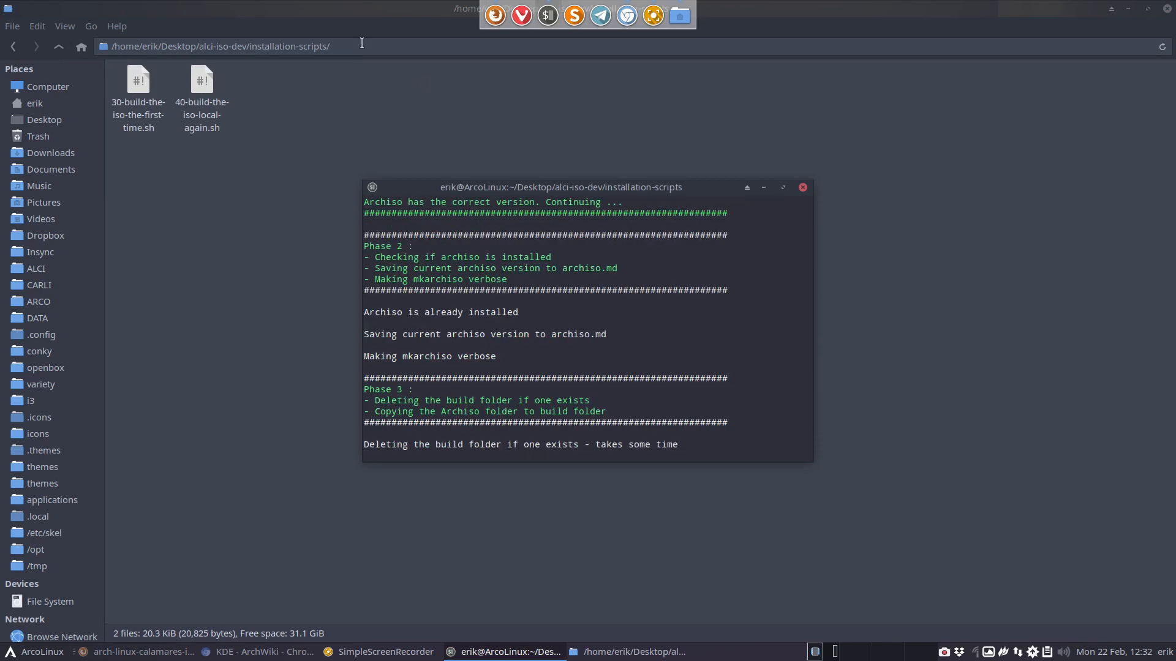
- Restore the file manager from its maximized size and tile the terminal over the right half of the desktop
double_click(227, 12)
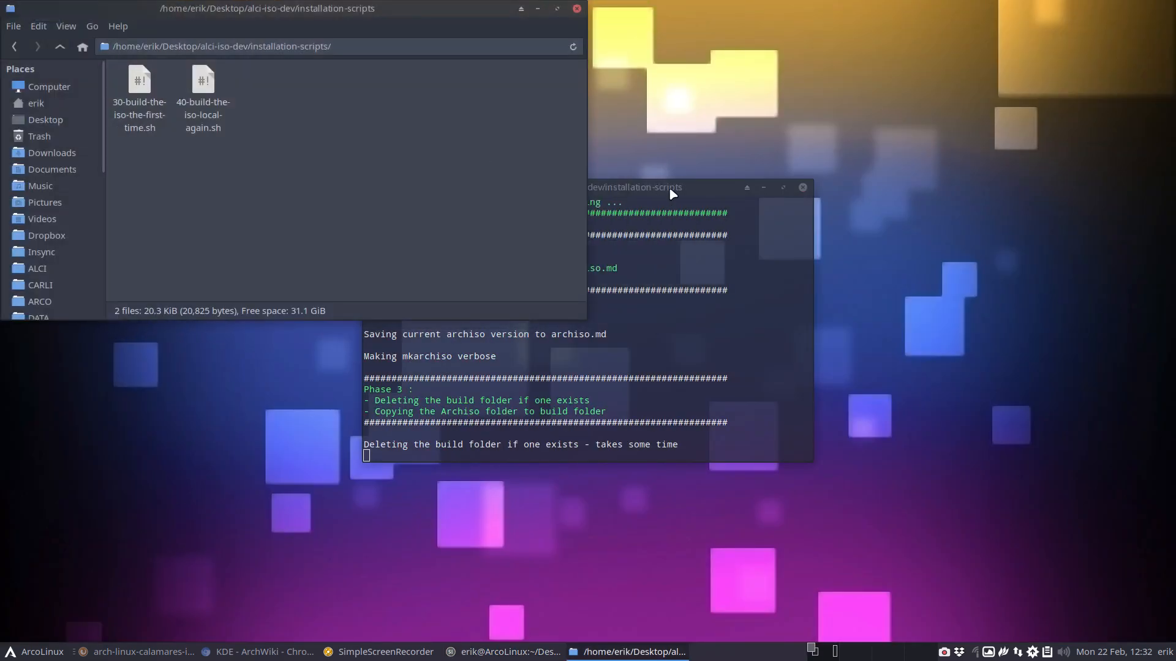
drag(672, 193, 1170, 282)
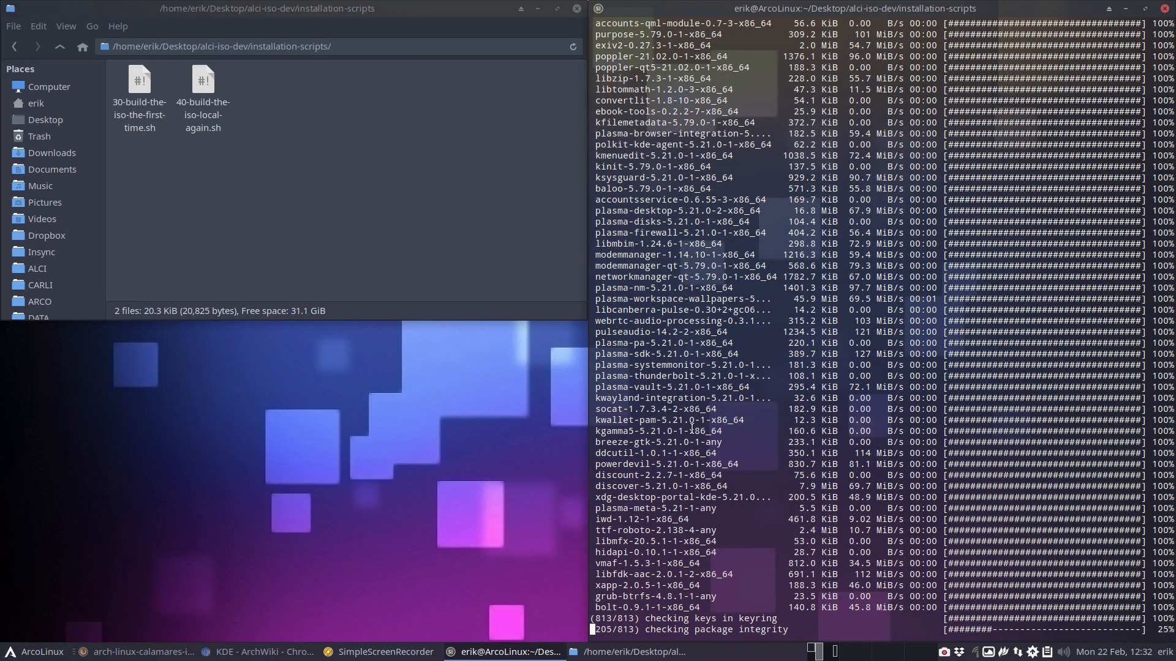
- Examine the build's package listing in the terminal for the Plasma, KDE, ALCI and btrfs packages being installed
scroll(692, 427, up, 14)
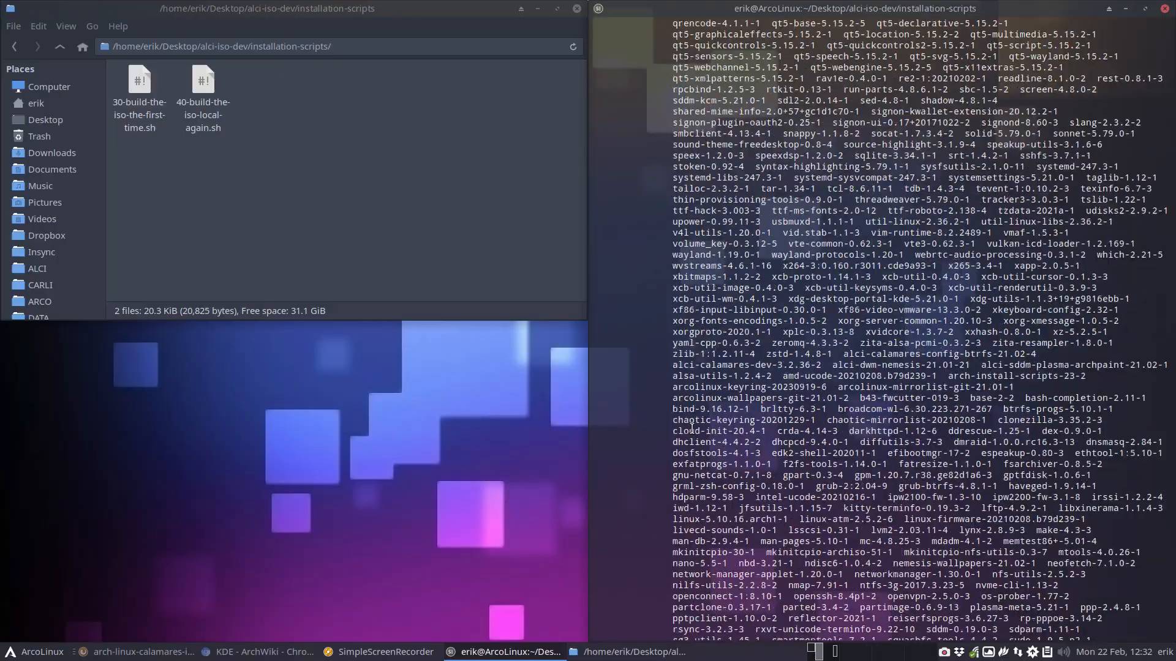
scroll(692, 427, up, 10)
scroll(692, 427, down, 20)
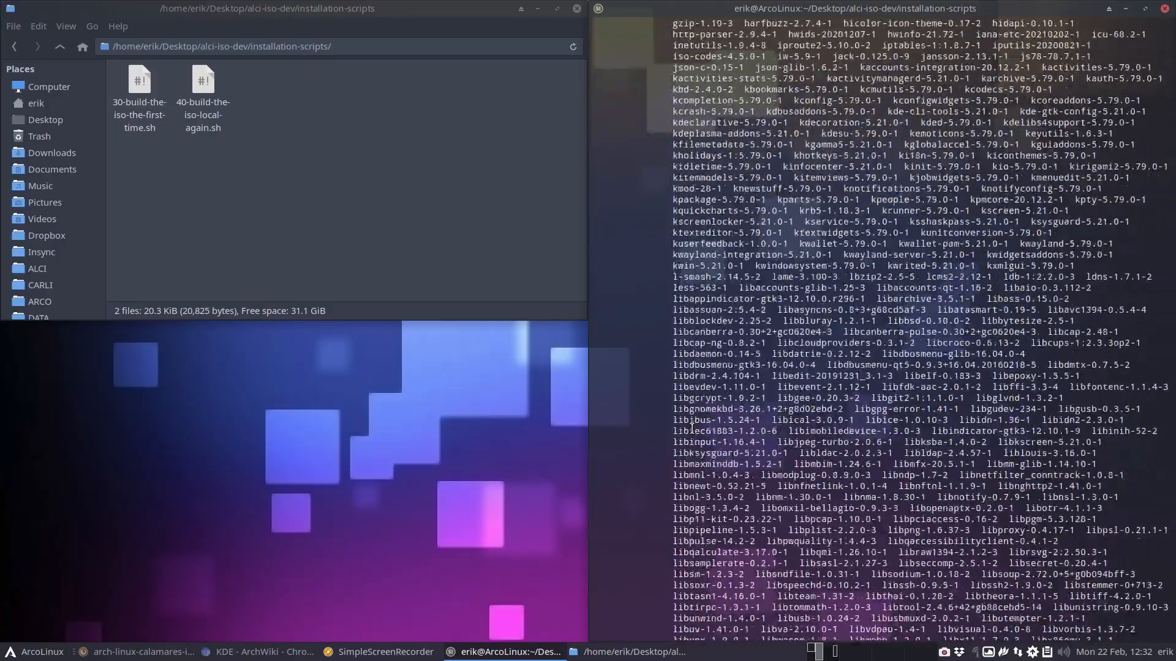
scroll(692, 428, up, 16)
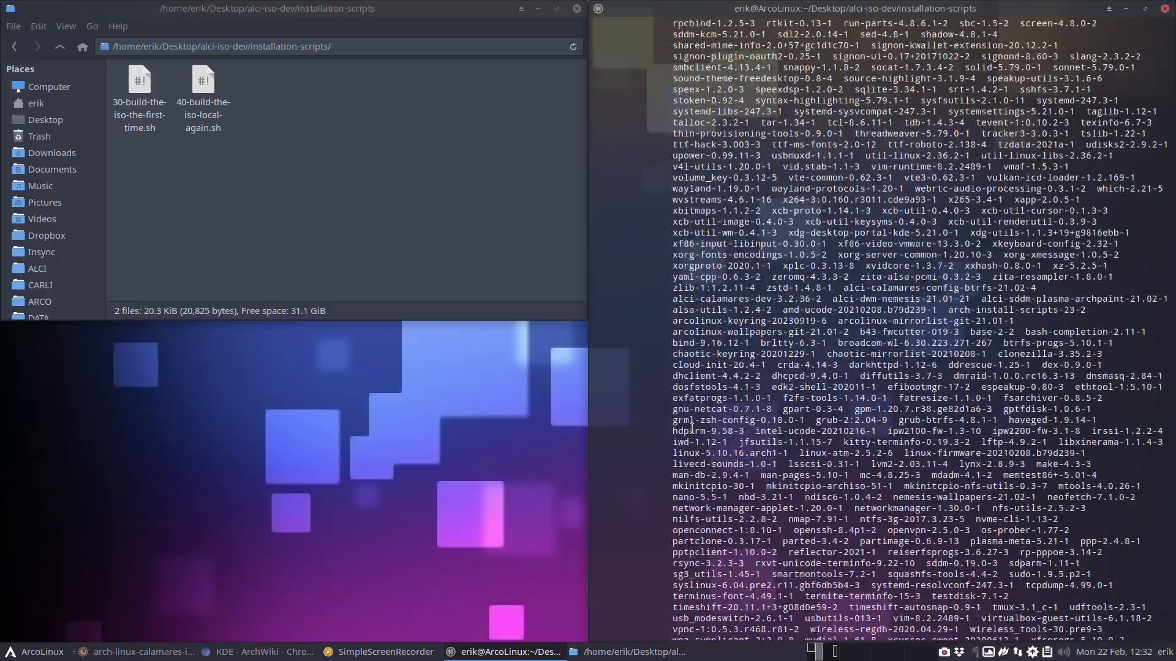
scroll(700, 459, up, 18)
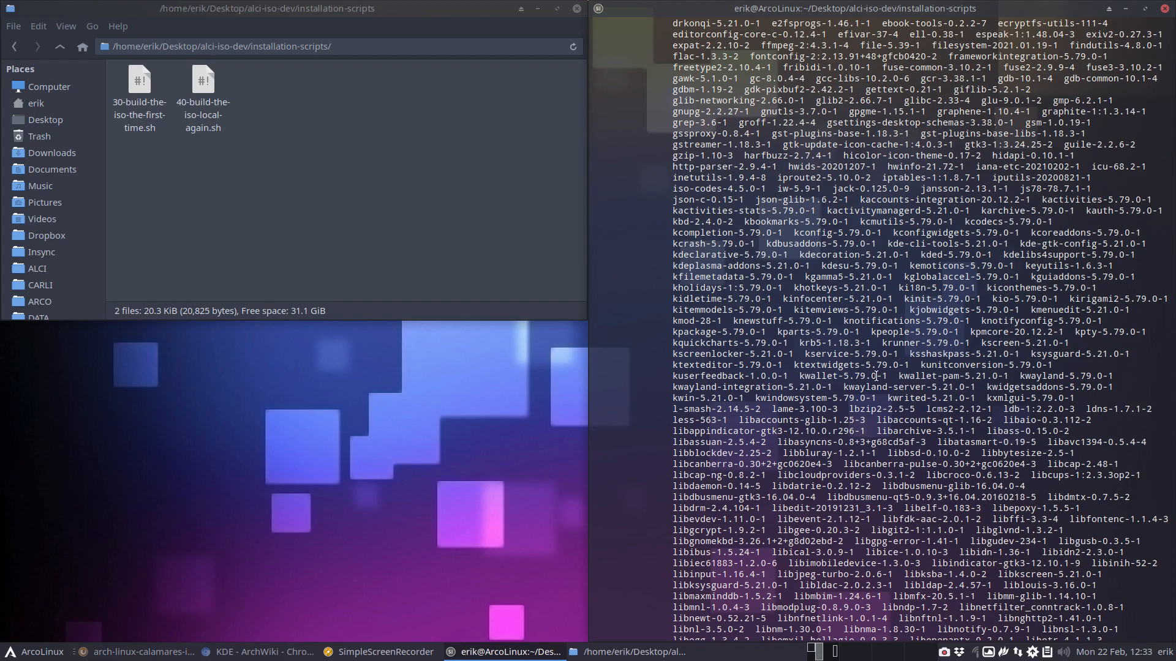
scroll(923, 470, down, 6)
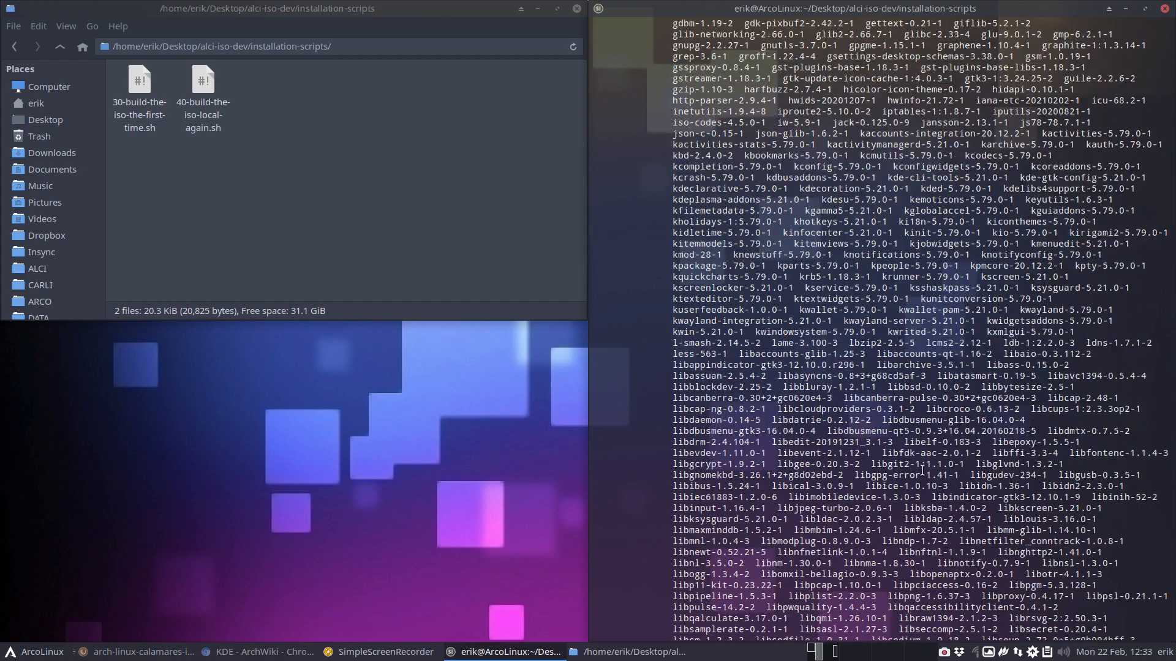
scroll(922, 470, down, 20)
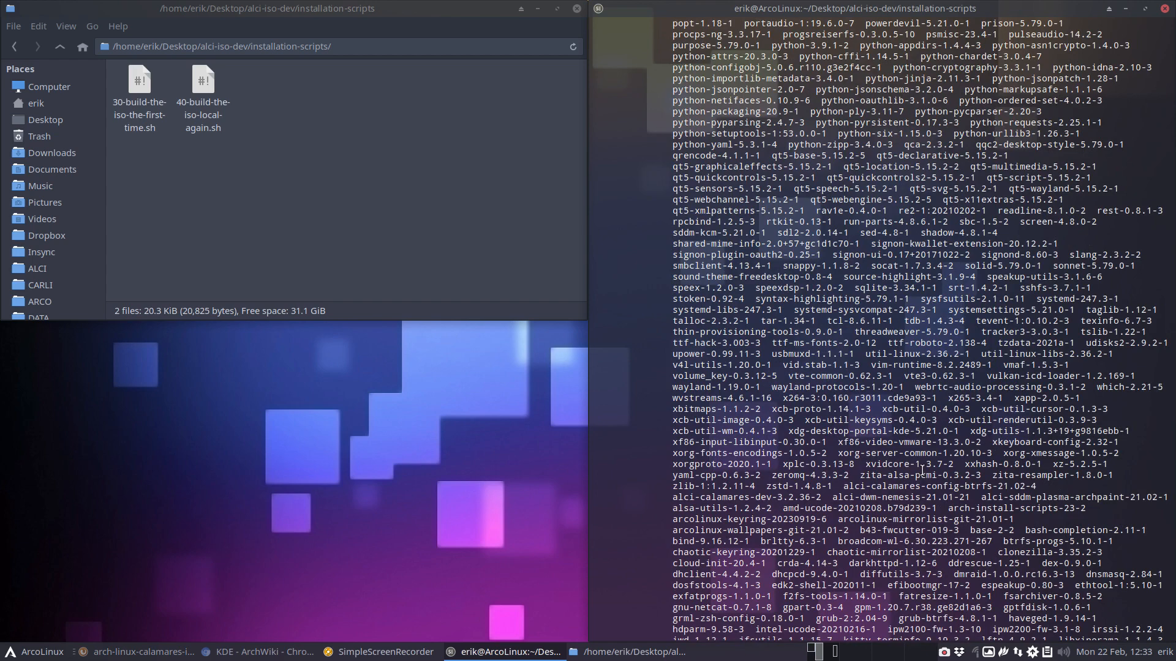
scroll(922, 469, up, 8)
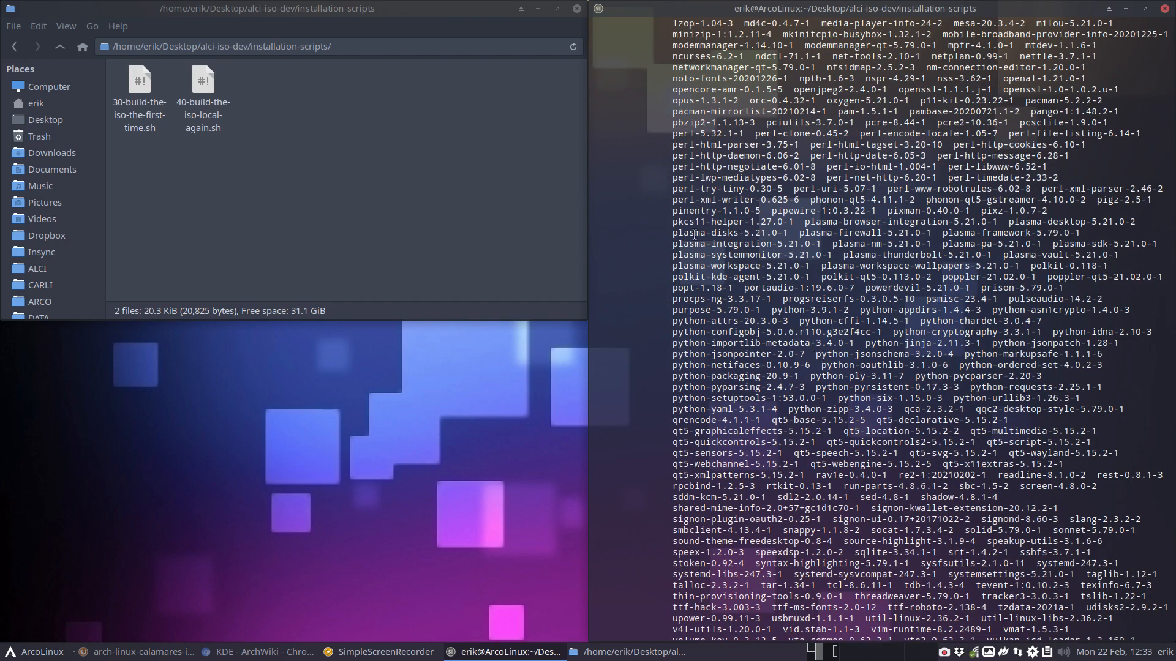
- Examine the Plasma packages in the build's package listing, from plasma-browser-integration through plasma-workspace-wallpapers
drag(674, 232, 743, 239)
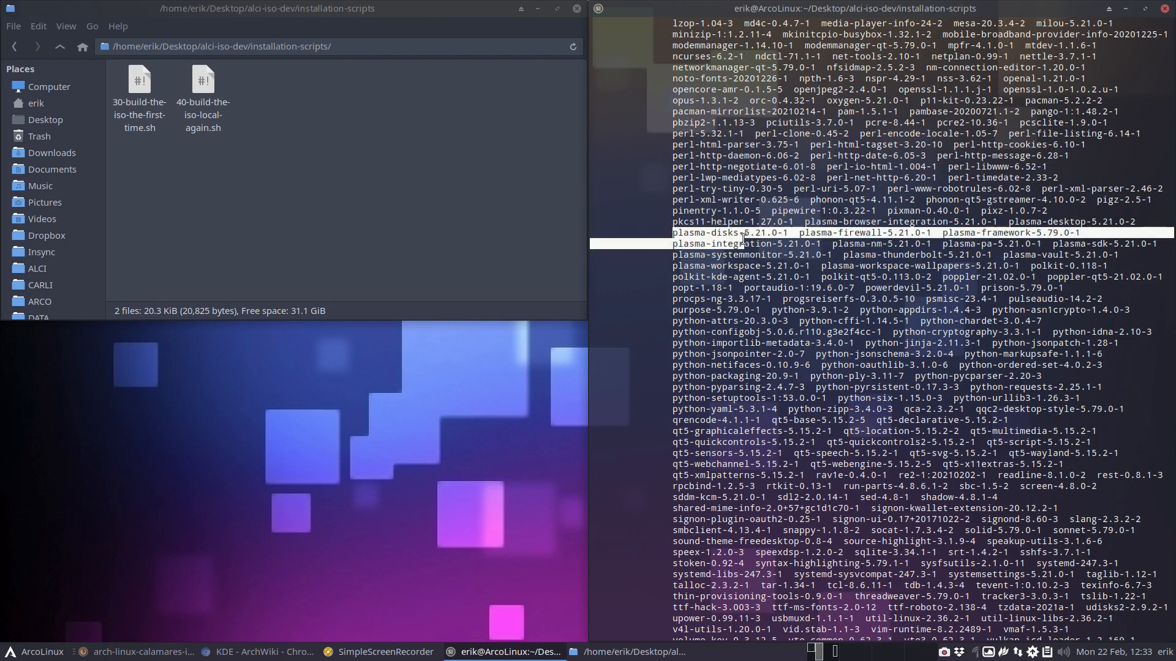
click(796, 250)
drag(937, 254, 694, 212)
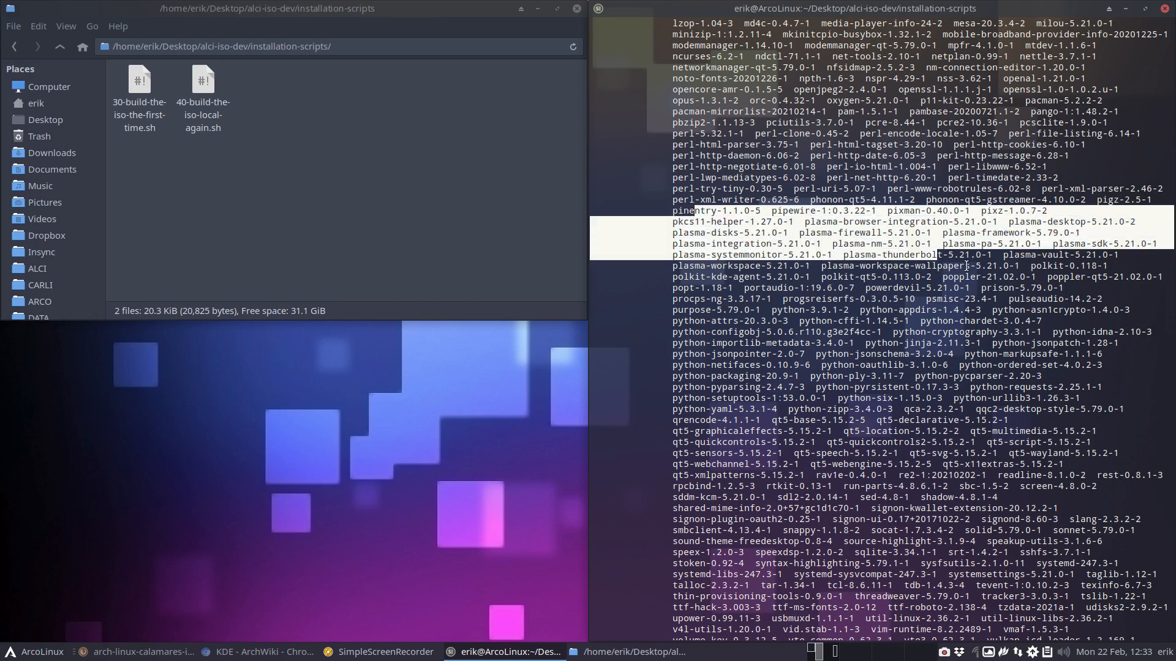
drag(966, 266, 777, 221)
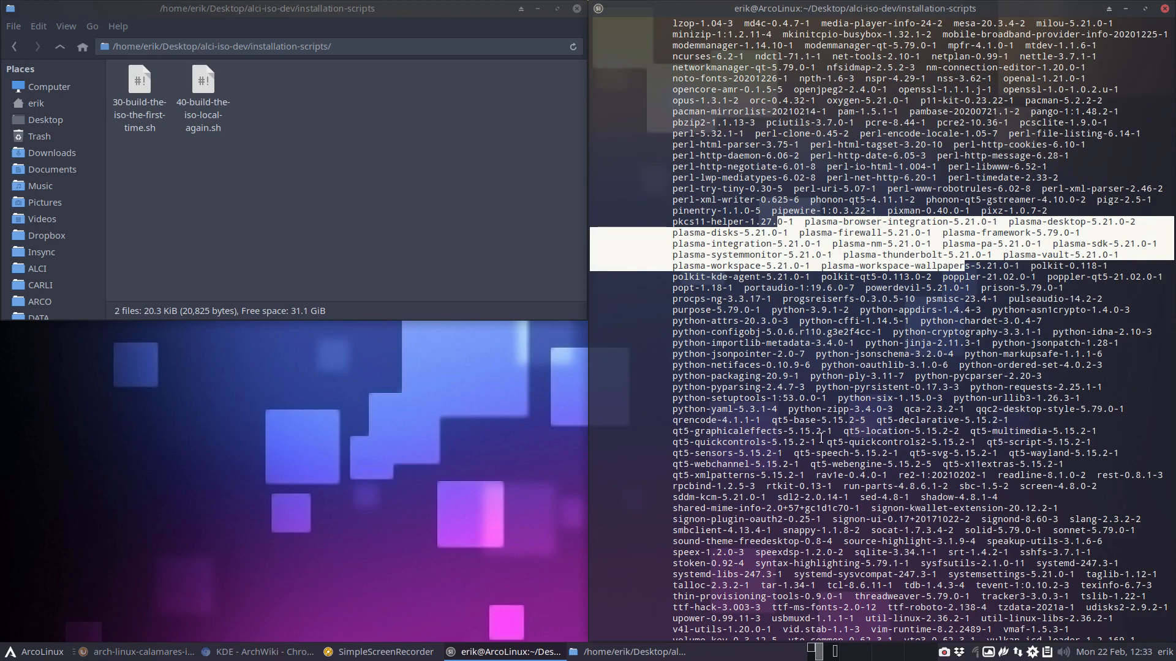
scroll(821, 437, down, 20)
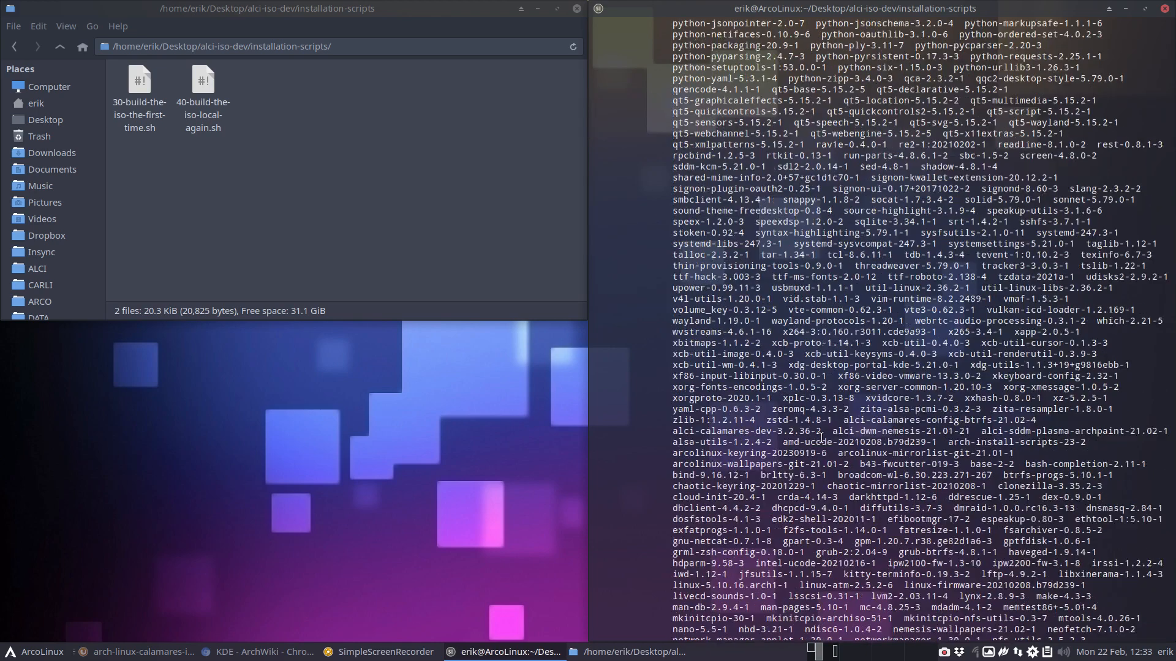
scroll(821, 437, down, 4)
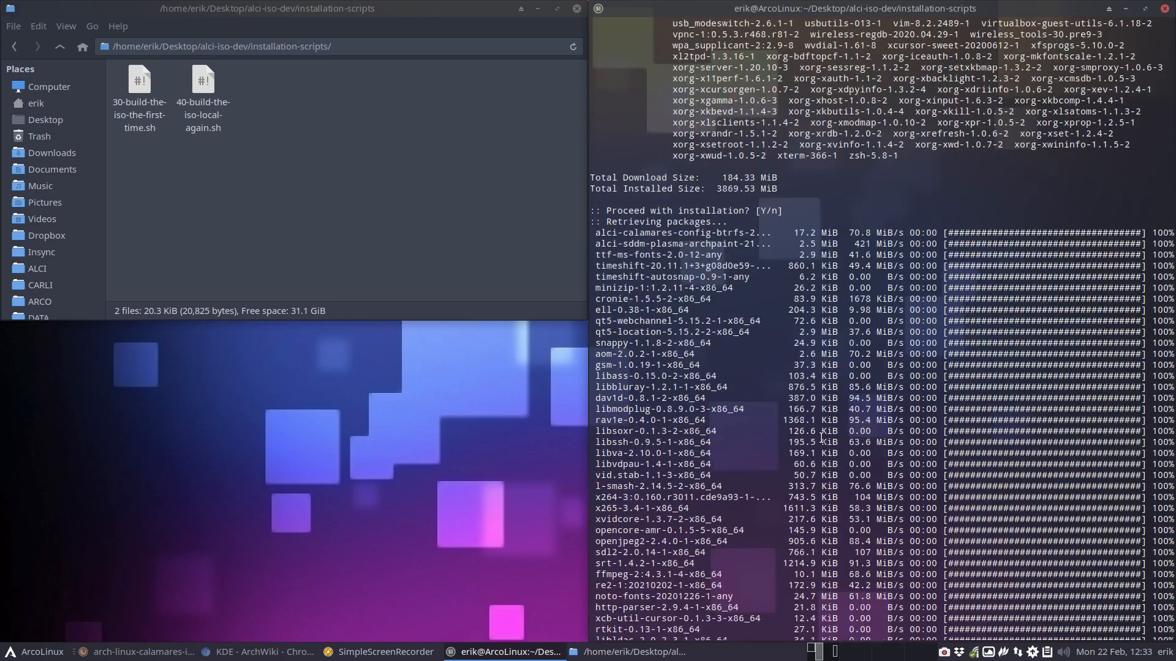
- Review the package download log, including alci-calamares-config-btrfs and alci-sddm-plasma-archpaint, through the signature checks to the end of the script's output
drag(639, 233, 748, 229)
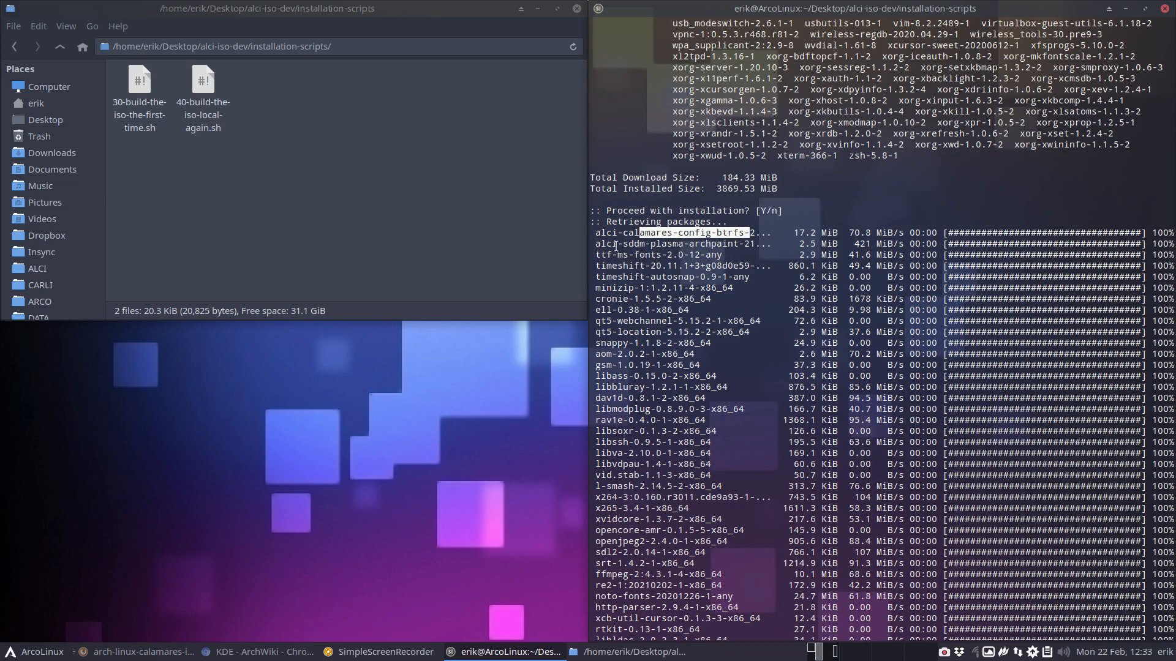
drag(616, 243, 741, 245)
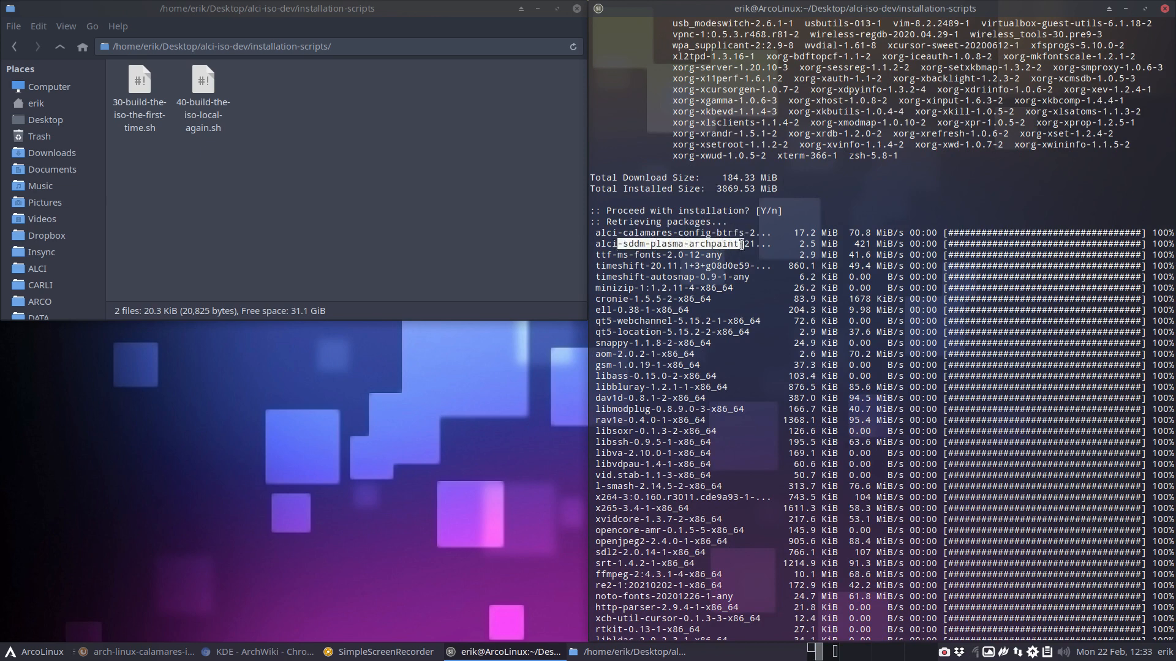
scroll(741, 244, down, 6)
scroll(741, 244, up, 1)
scroll(741, 245, down, 9)
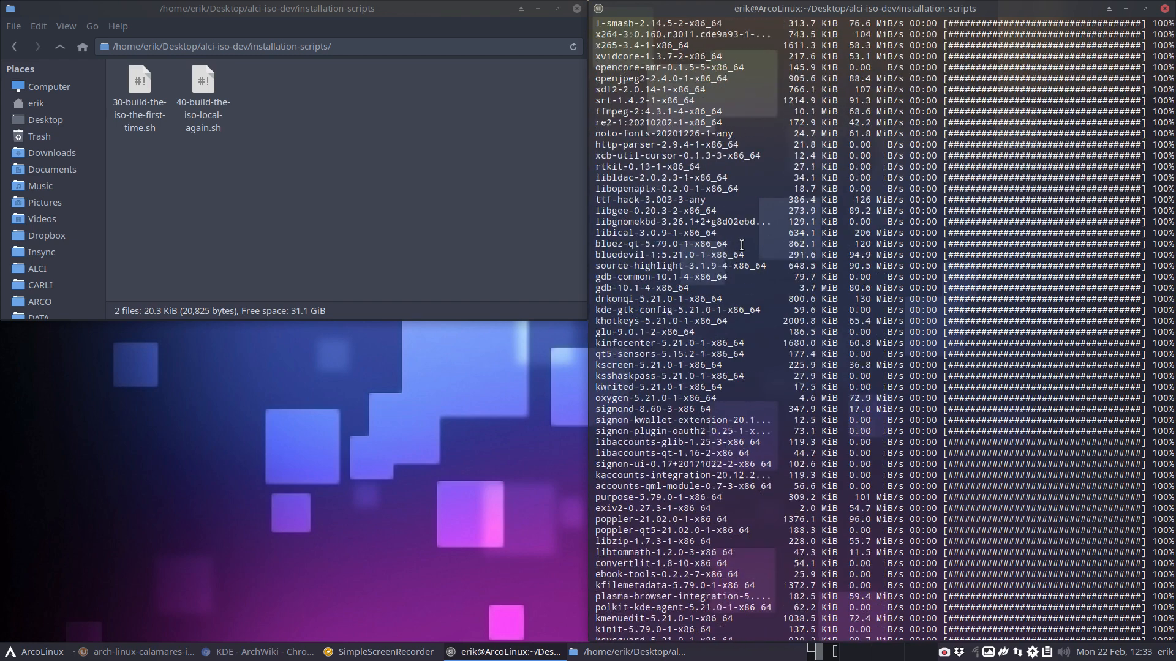
scroll(741, 244, down, 18)
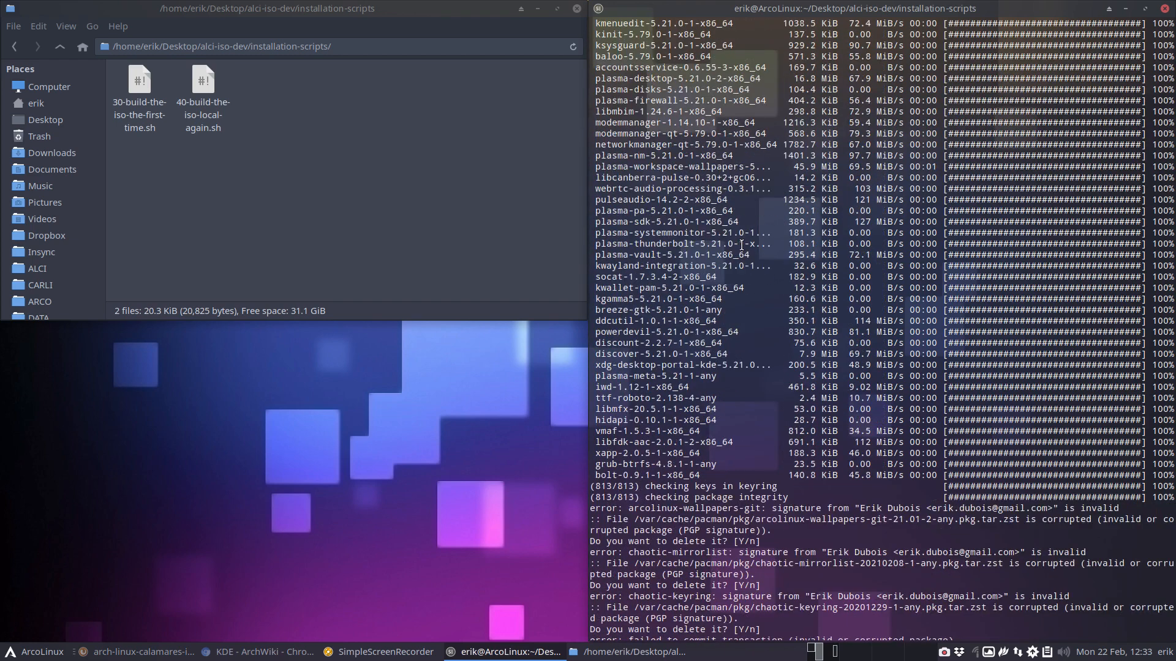
scroll(741, 244, down, 4)
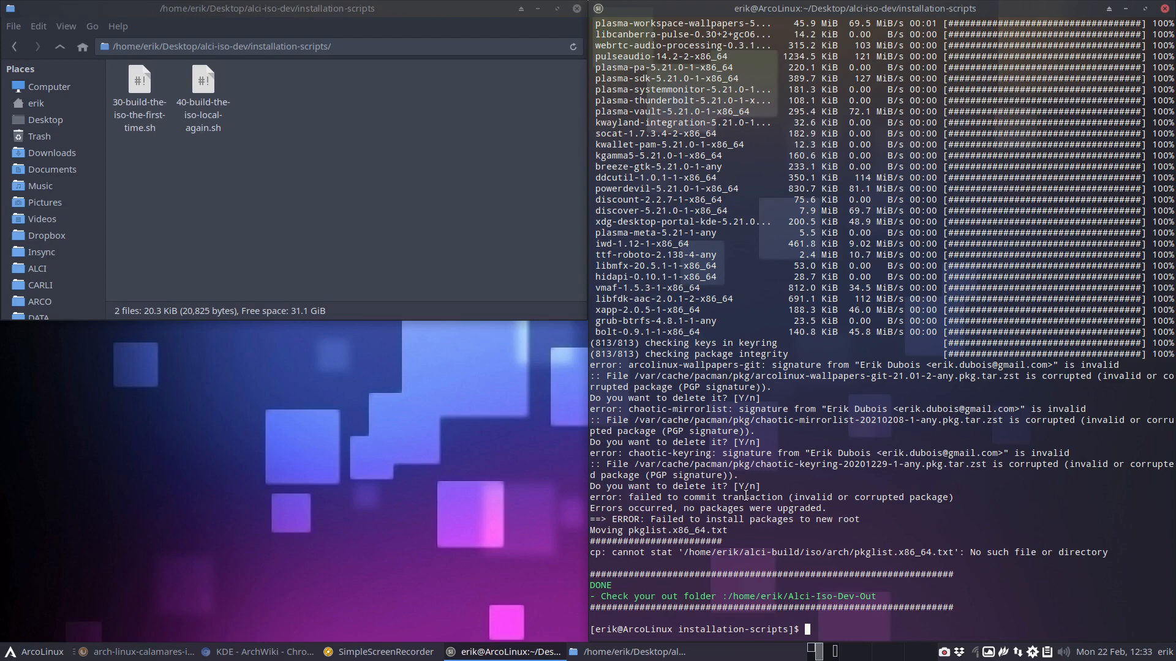
- Run the 40-build-the-iso-local-again.sh script again and check which packages it retrieves
text(./40-build-the-iso-local-again.sh)
key(Return)
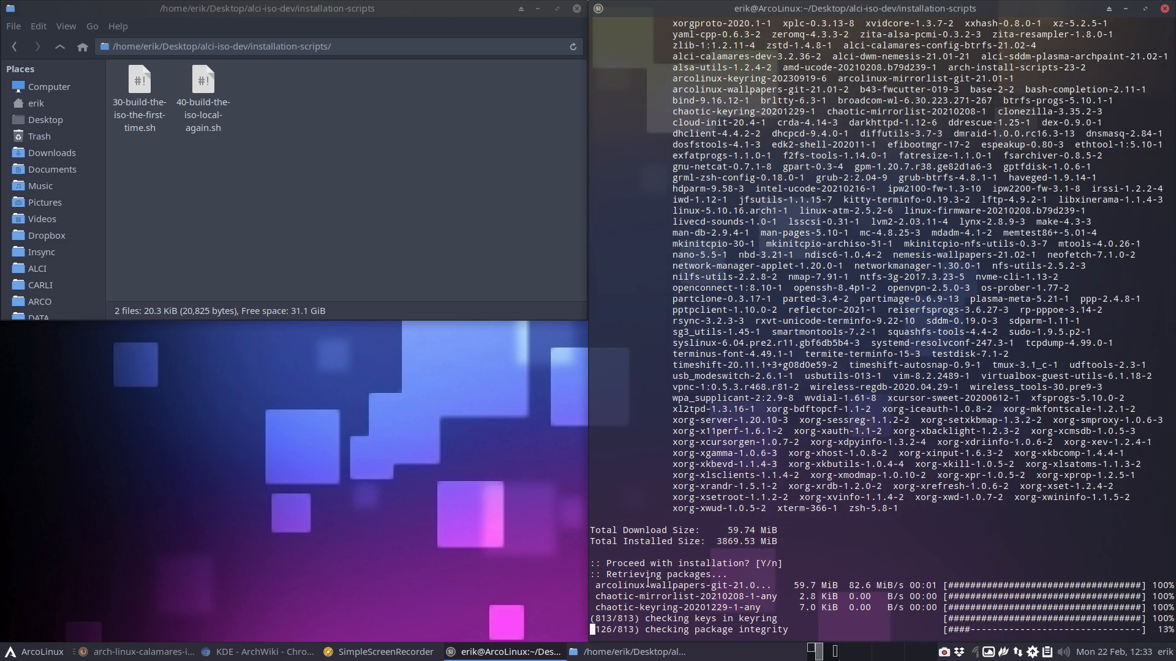
drag(650, 586, 716, 586)
- Empty the Trash from the file manager while the build is running
right_click(58, 141)
click(118, 214)
click(369, 211)
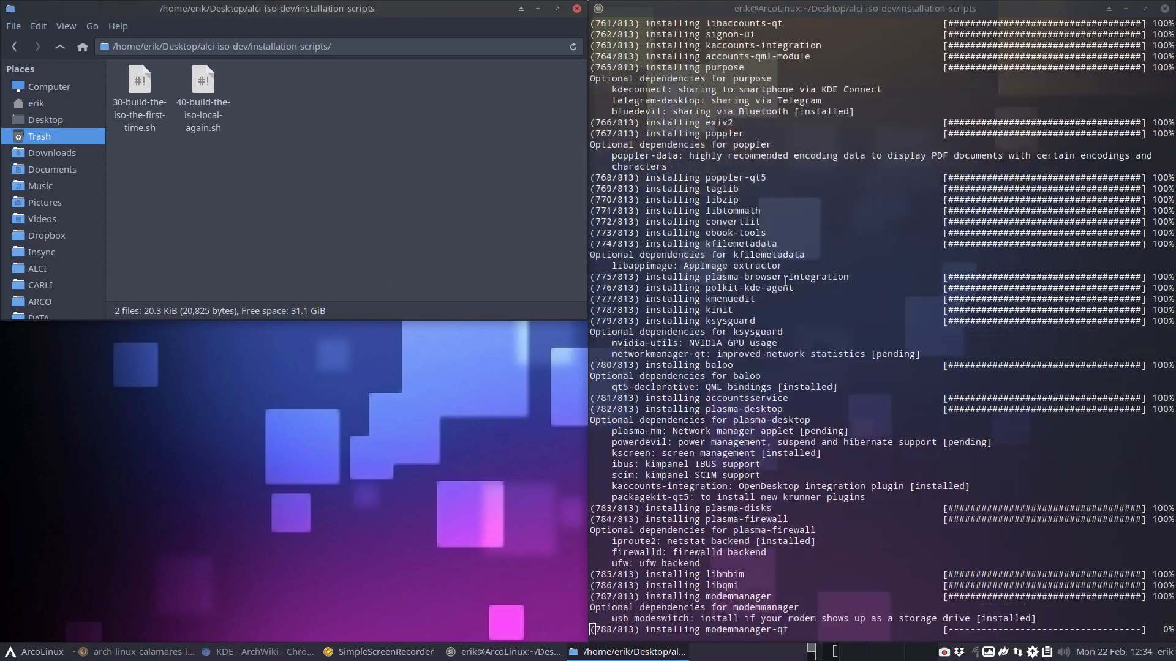
- Look back through the package installation log, examining the SDDM theme instructions, the pipewire symlink, and the Xorg, networking and Calamares entries
scroll(637, 482, up, 17)
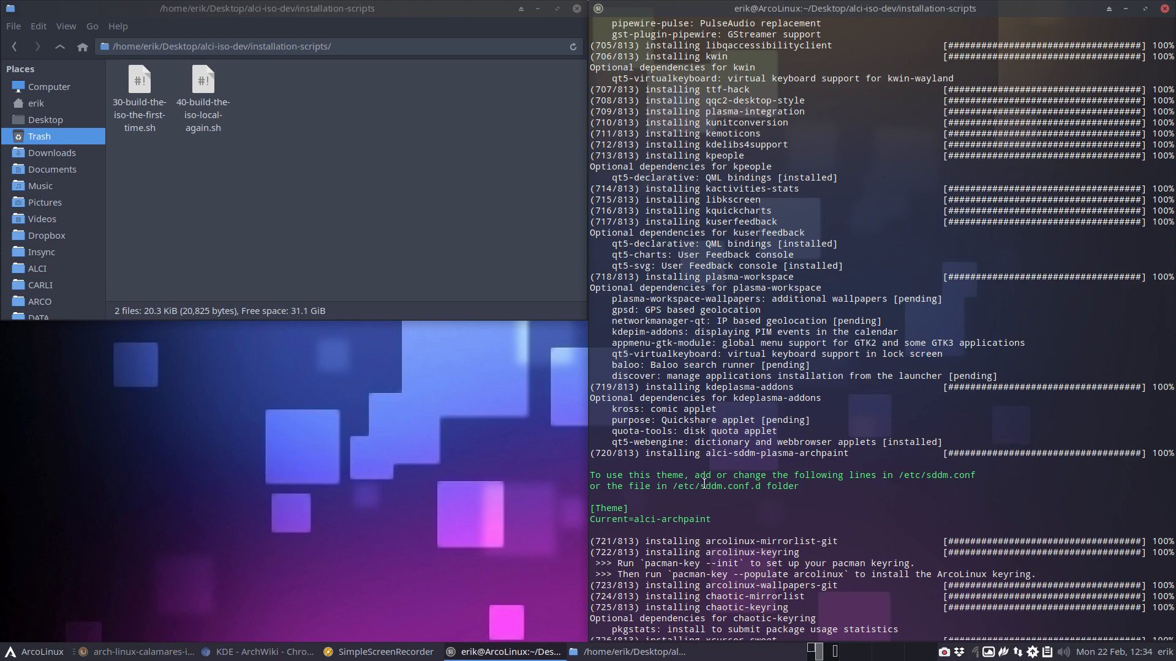
scroll(704, 484, up, 14)
drag(622, 421, 933, 423)
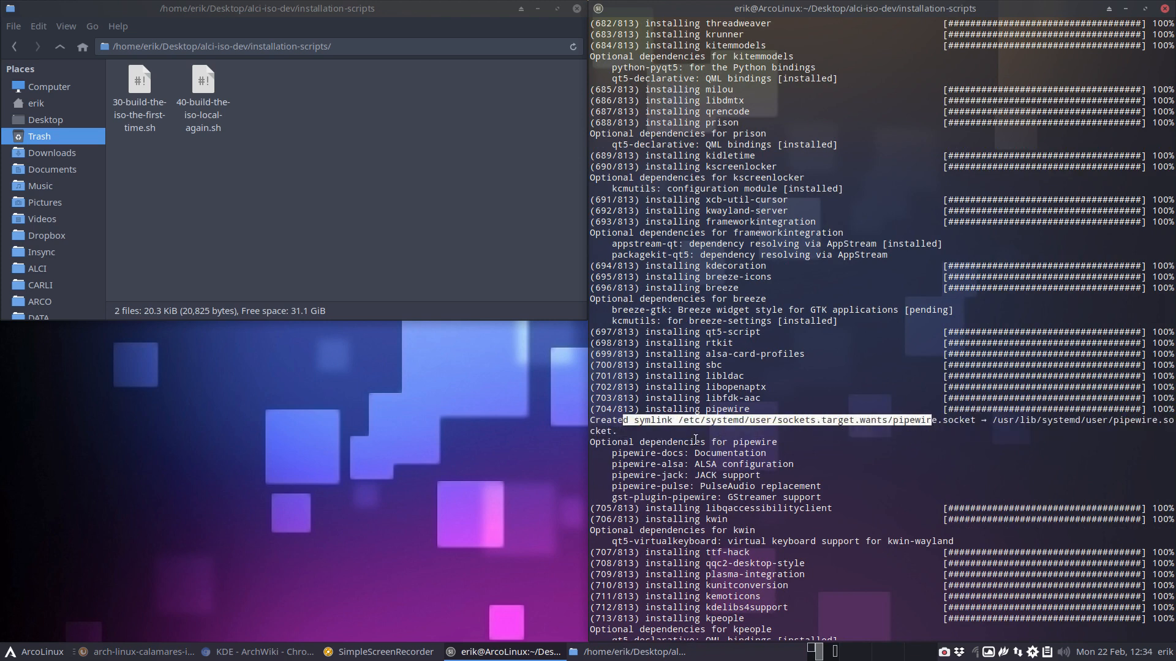
scroll(655, 353, up, 8)
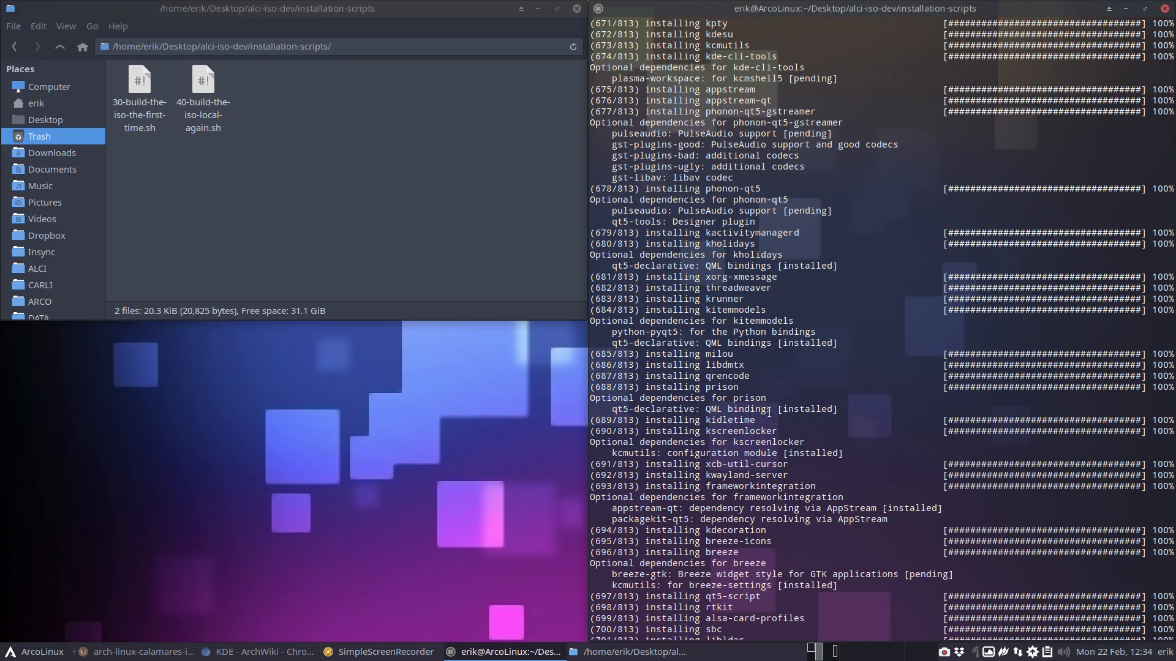
scroll(769, 413, up, 20)
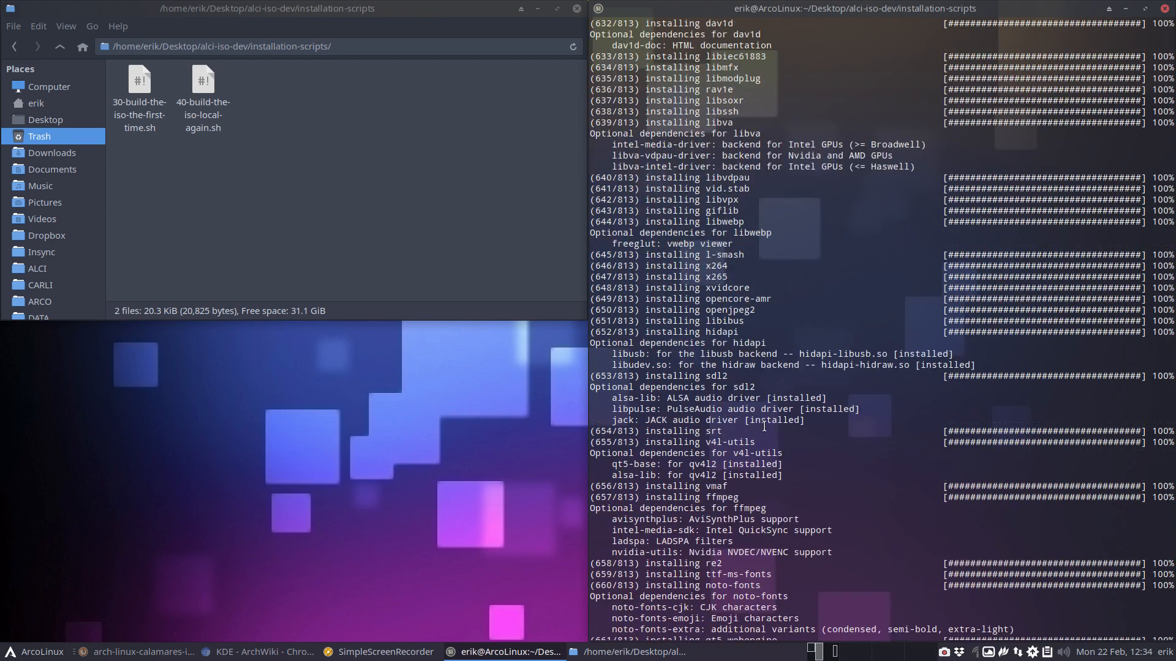
scroll(764, 425, up, 12)
scroll(764, 426, up, 10)
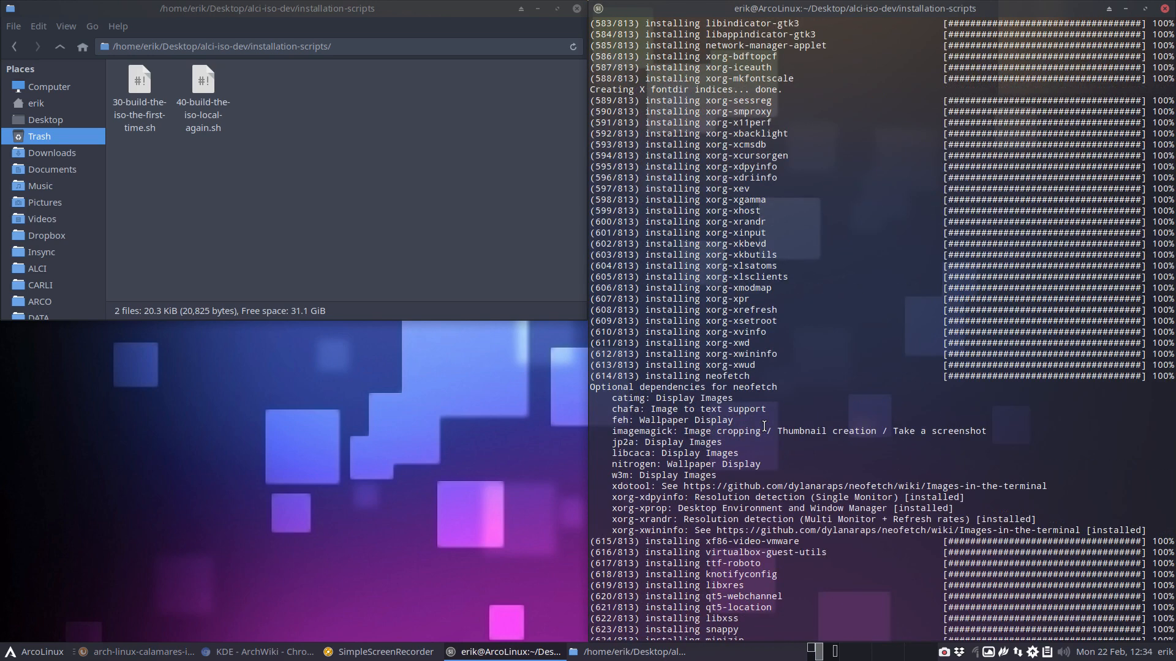
scroll(764, 426, up, 14)
scroll(764, 426, up, 14)
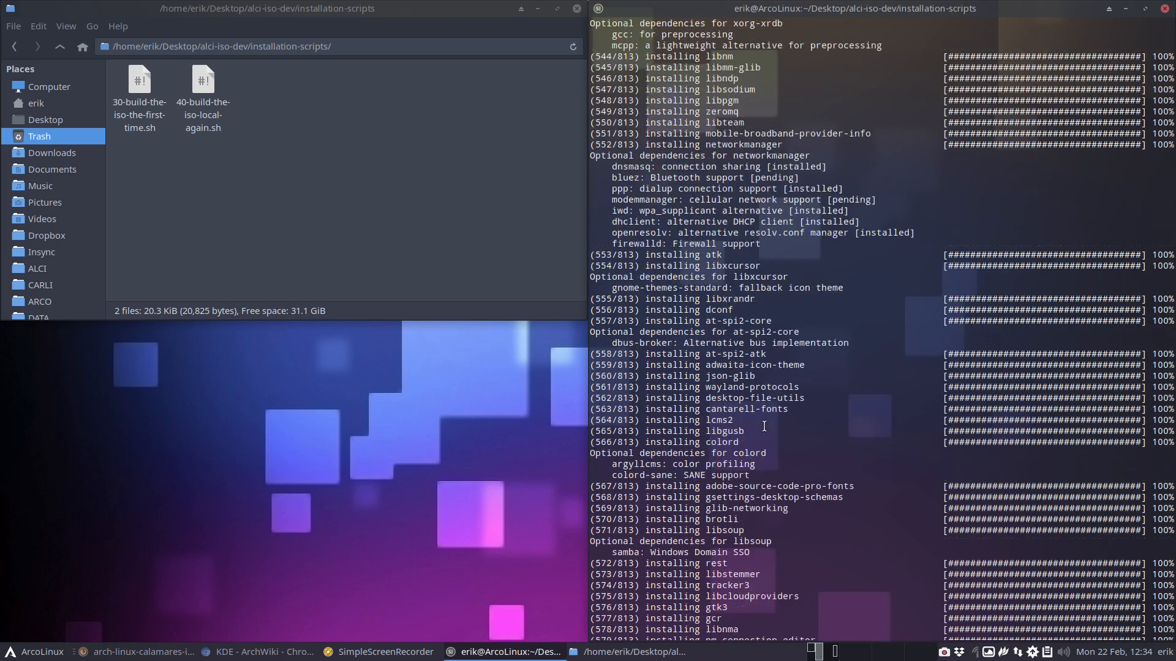
scroll(764, 425, down, 6)
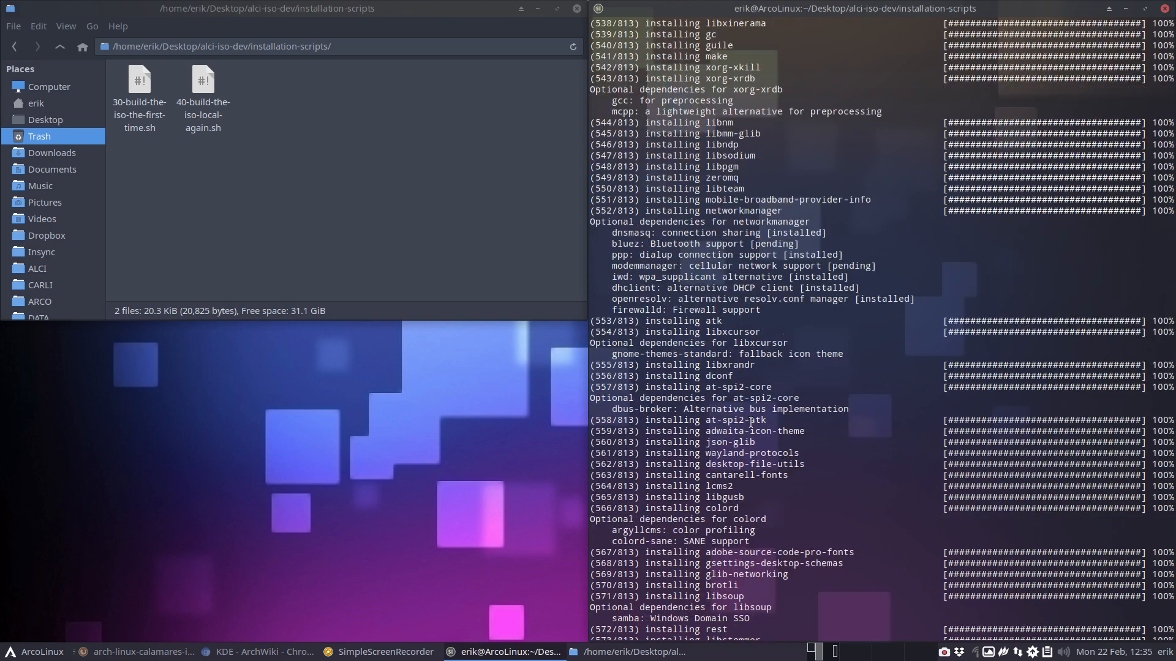
scroll(654, 514, down, 6)
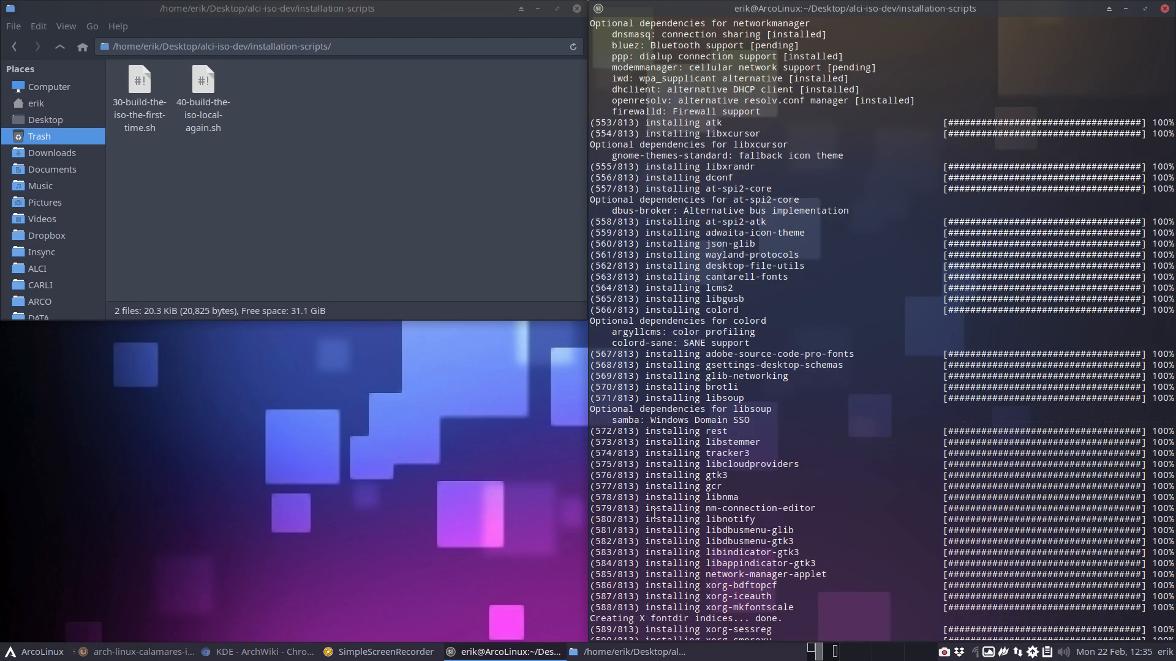
double_click(626, 420)
scroll(640, 485, up, 20)
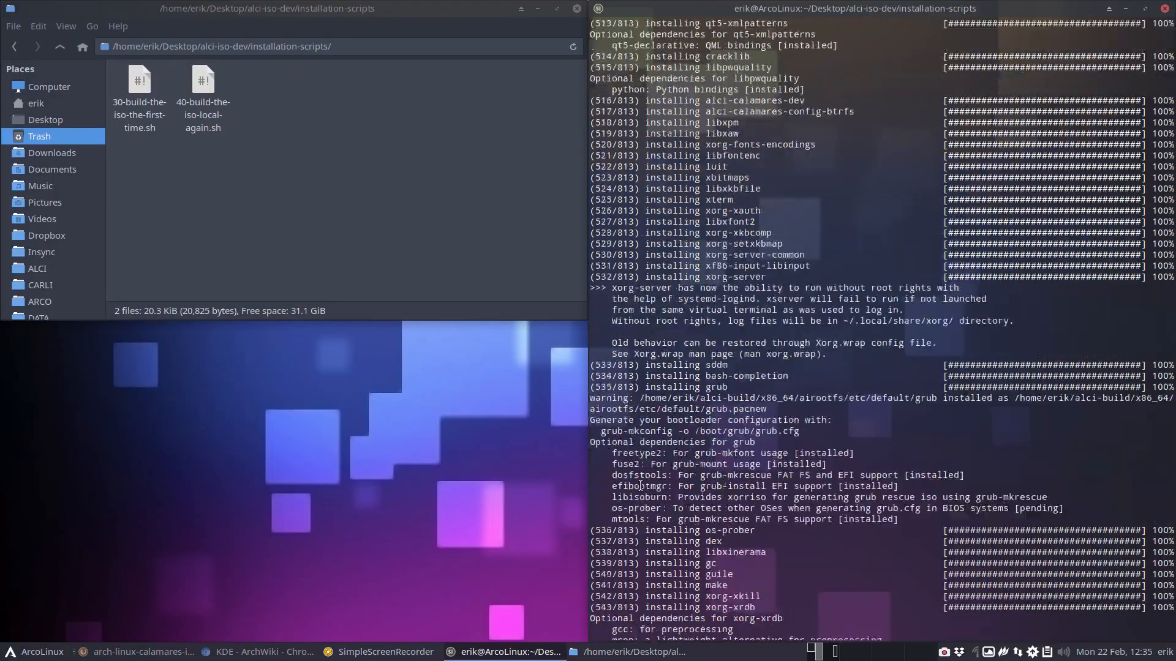
scroll(640, 486, up, 20)
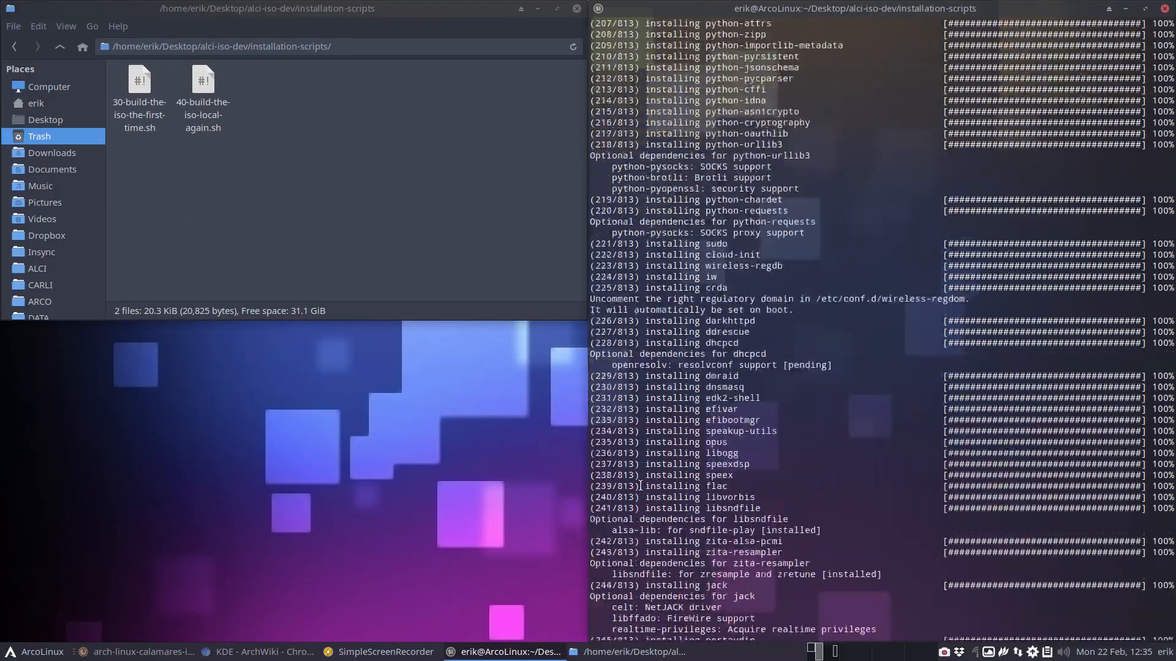
scroll(640, 486, up, 20)
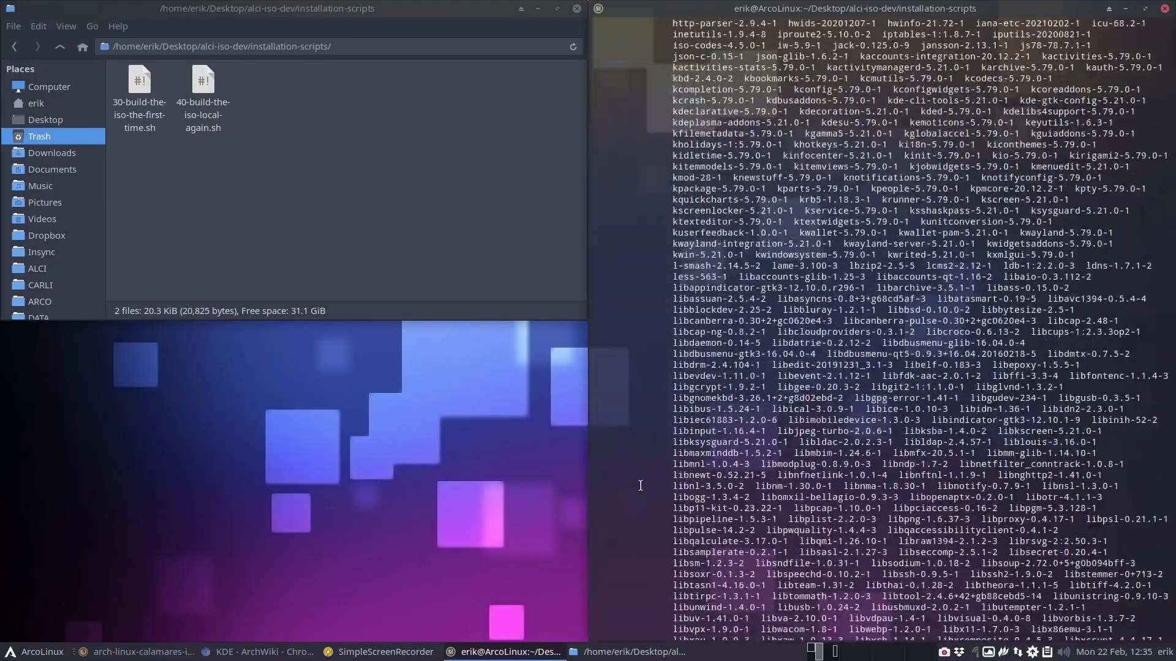
- Examine the full package listing of the second build, checking the smbclient, alci-calamares-dev and sddm entries
scroll(640, 486, down, 18)
scroll(641, 486, down, 8)
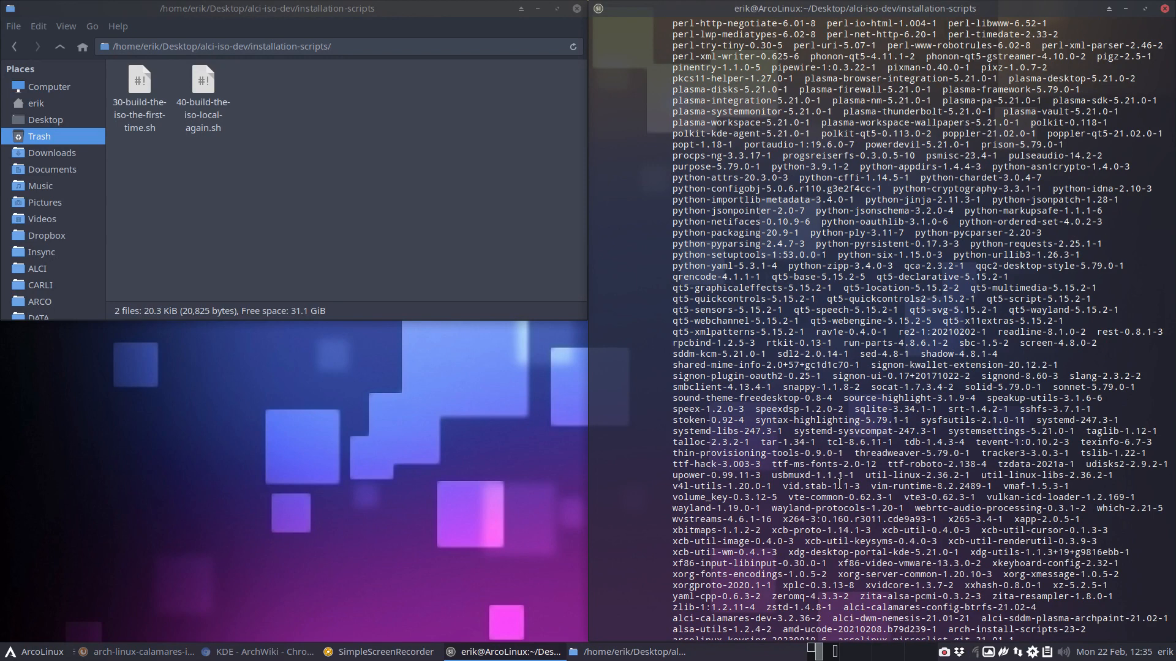
scroll(839, 484, down, 6)
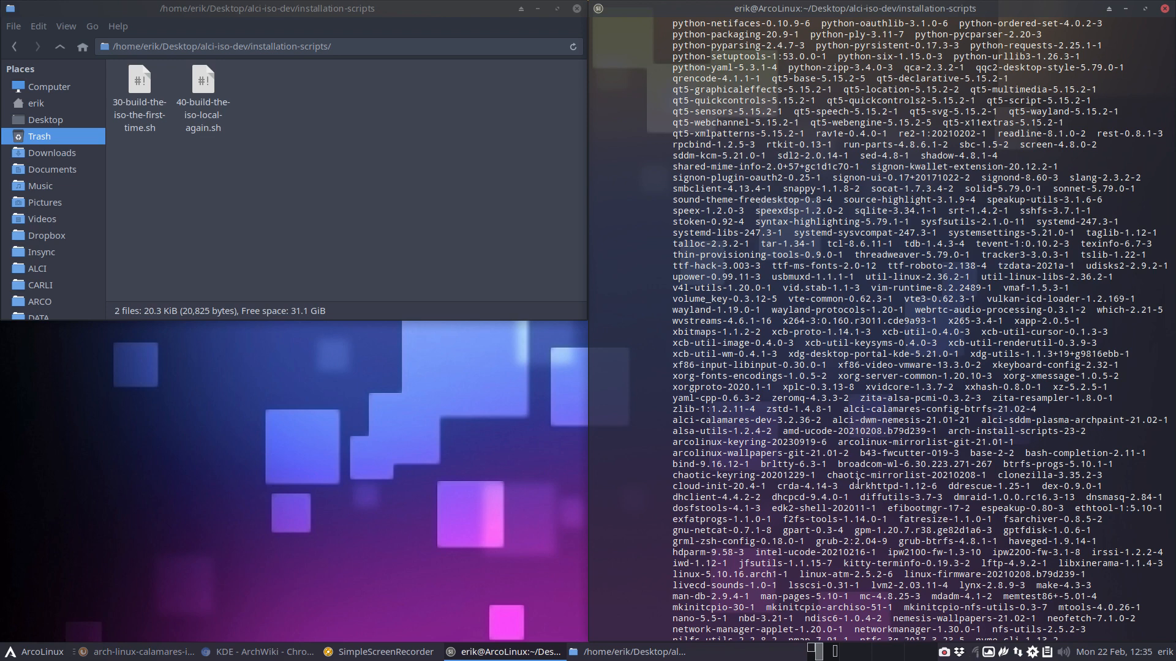
double_click(681, 188)
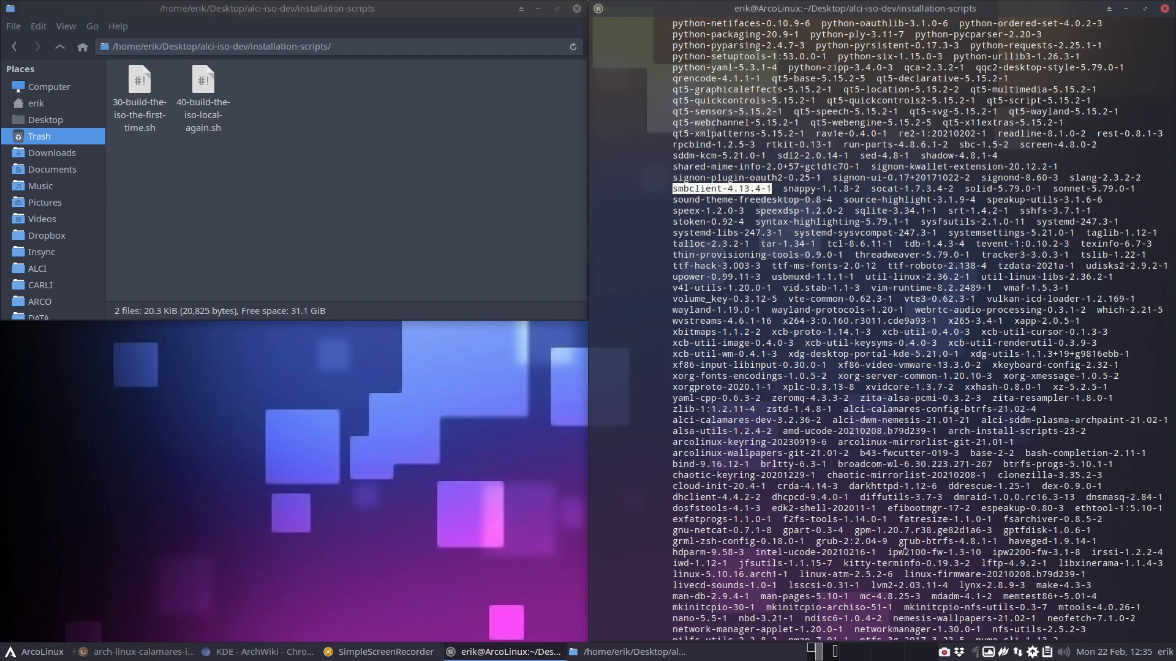
scroll(905, 543, up, 15)
scroll(904, 543, up, 20)
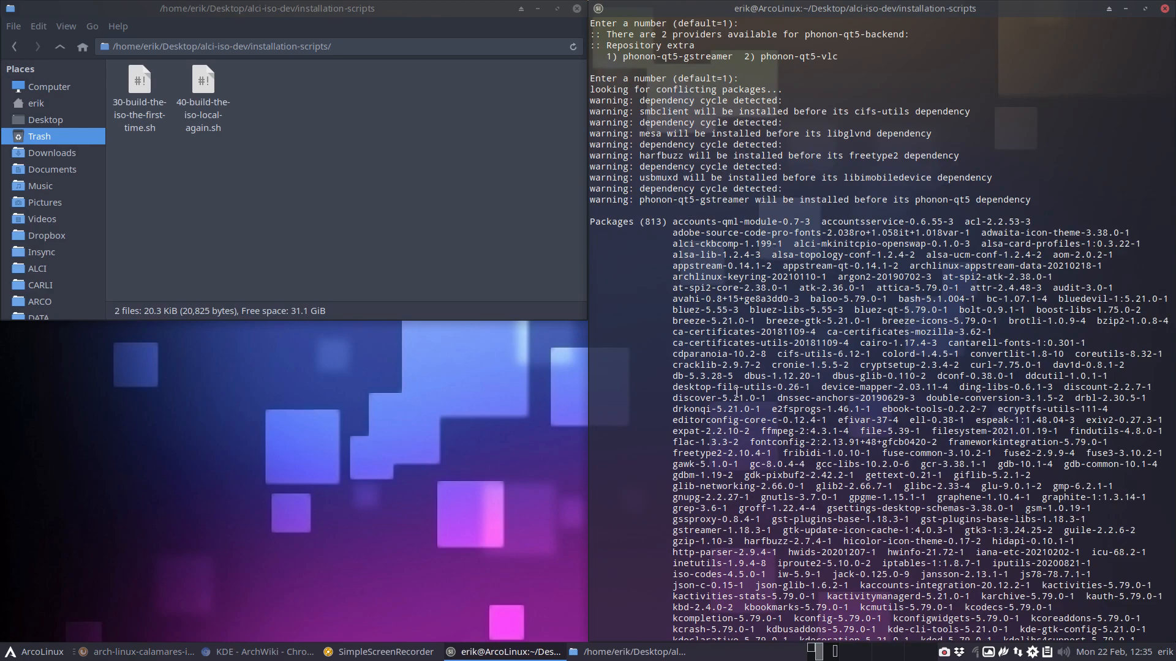
scroll(736, 395, down, 12)
scroll(737, 395, down, 20)
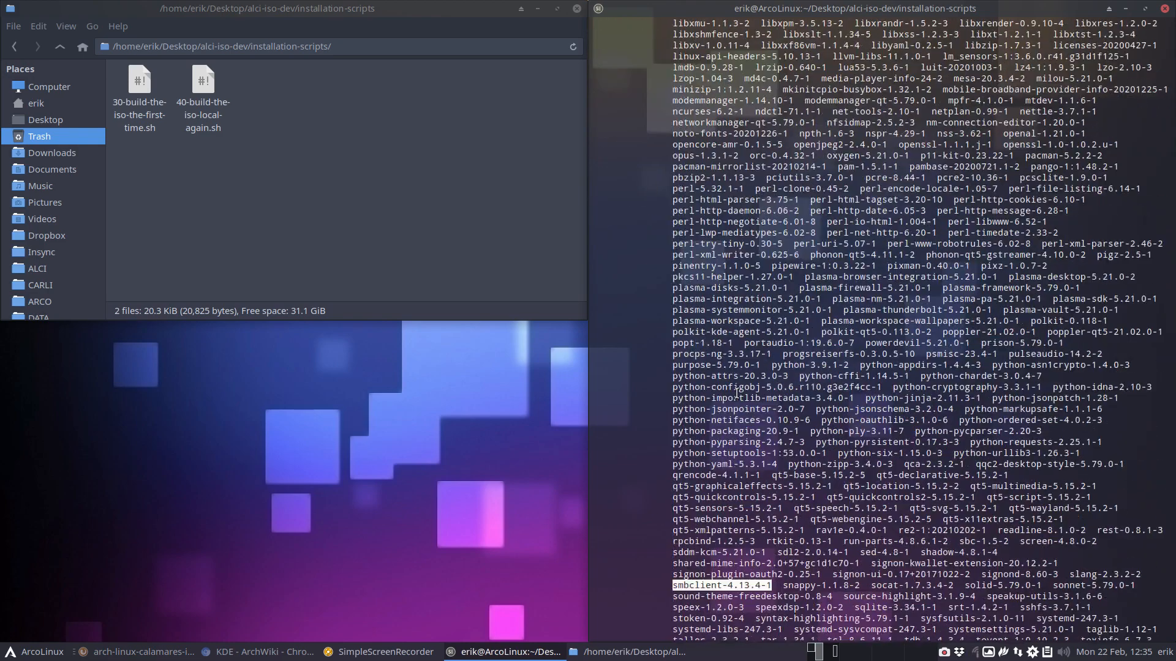
scroll(737, 392, down, 14)
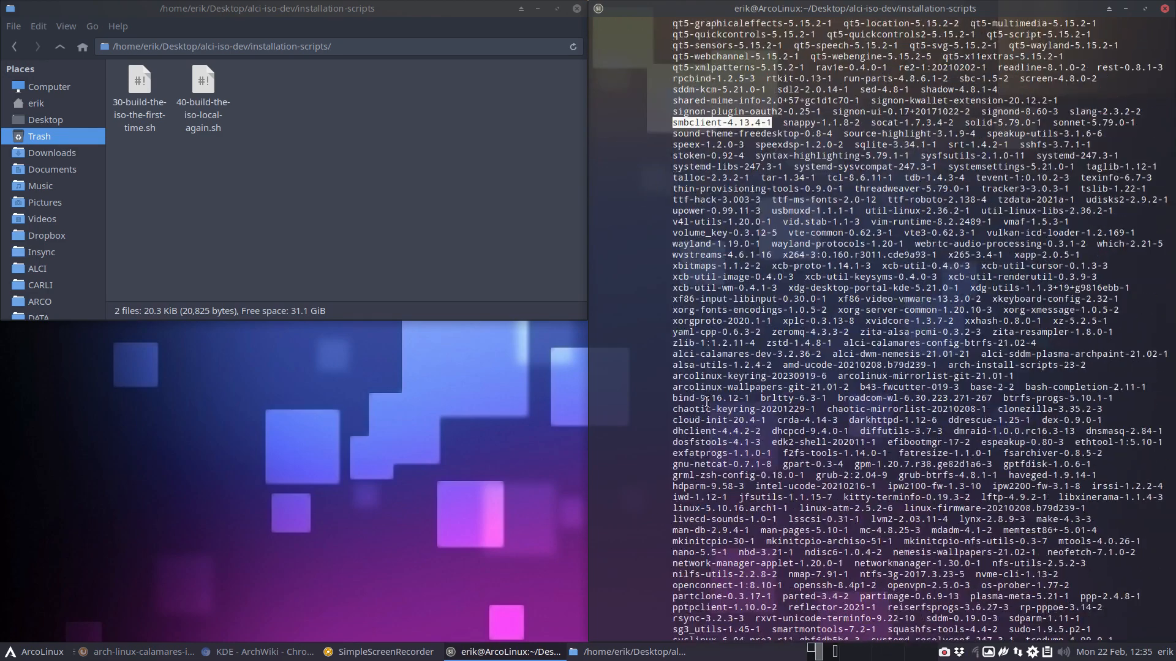
drag(677, 354, 764, 353)
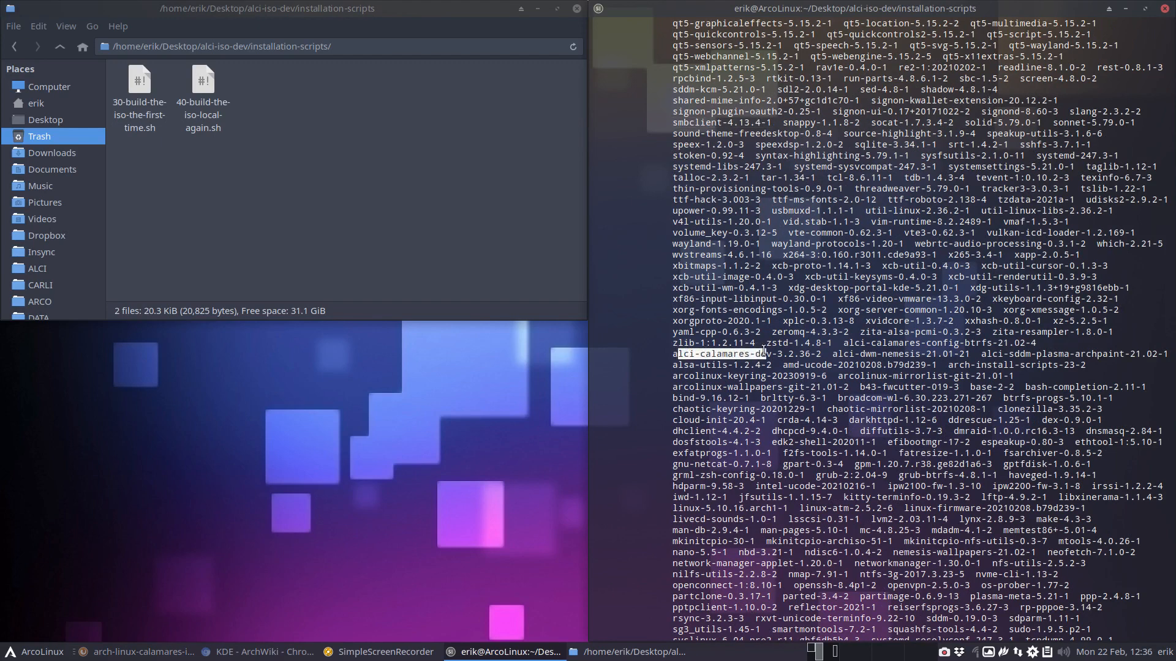
key(Return)
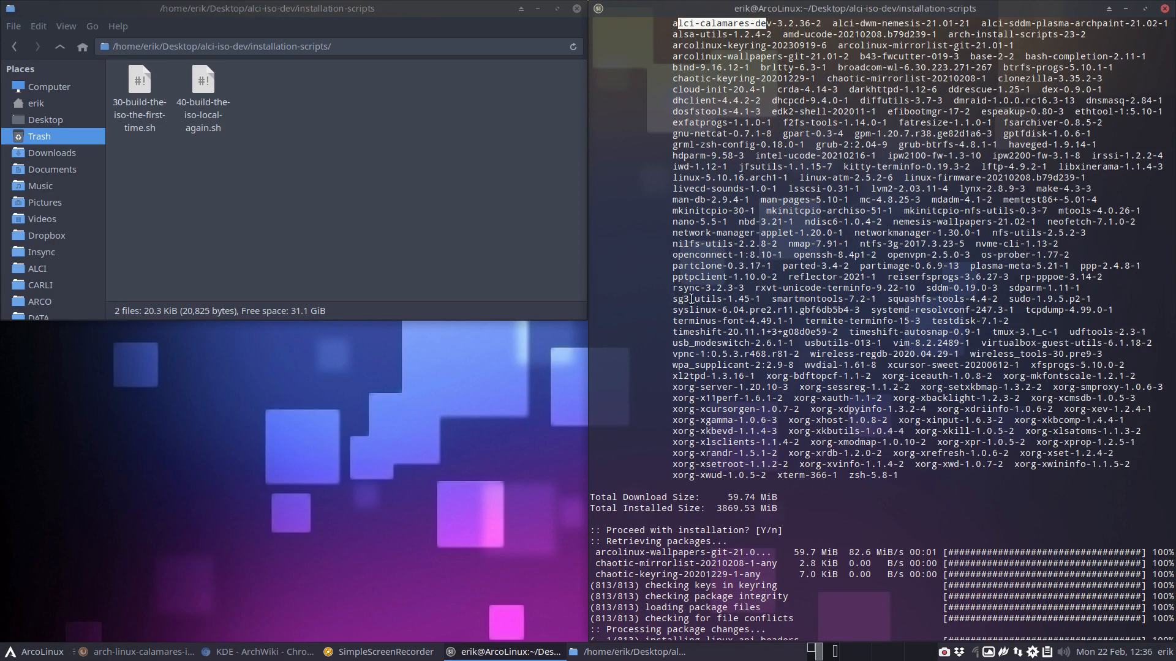
drag(691, 299, 669, 299)
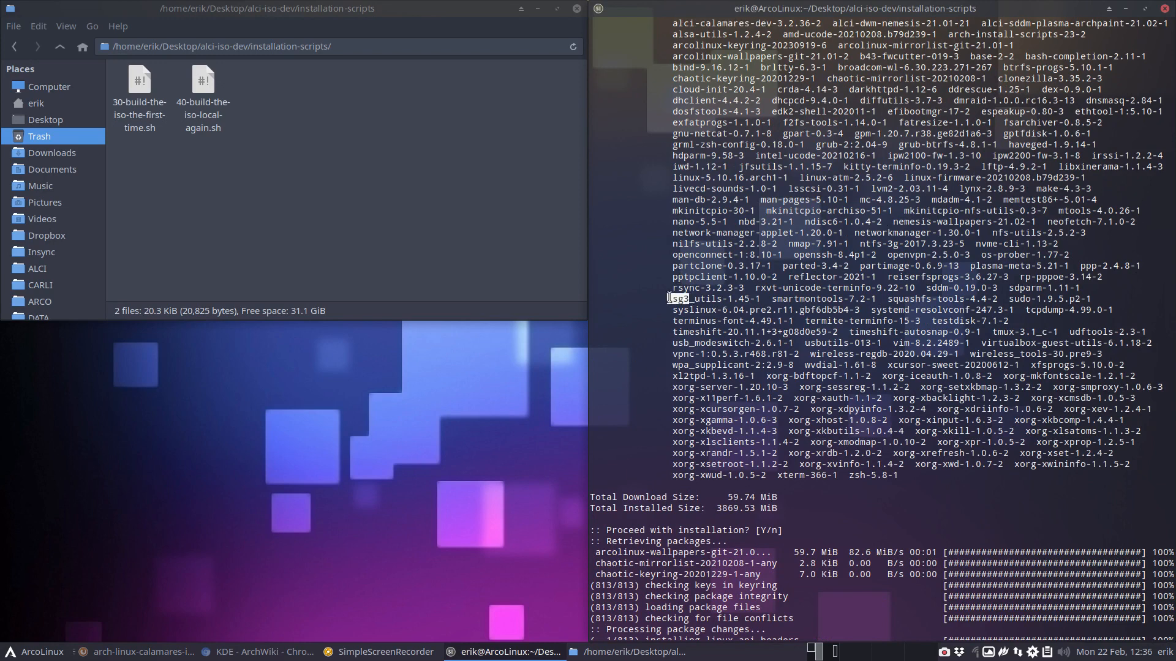
double_click(942, 288)
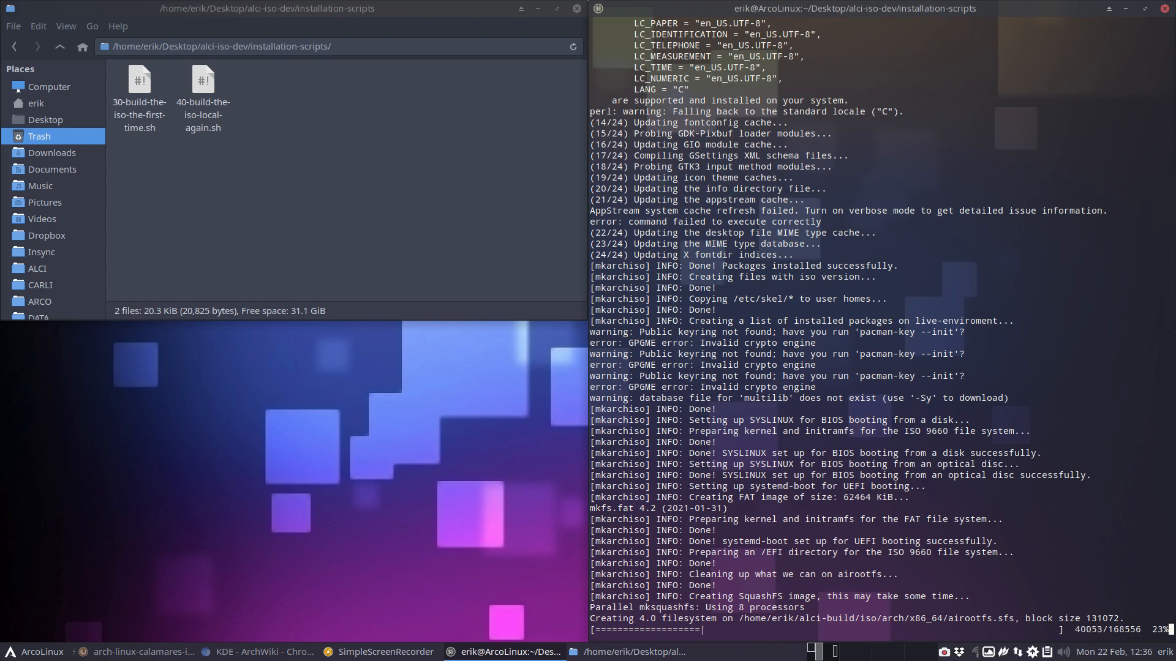
key(alt+Tab)
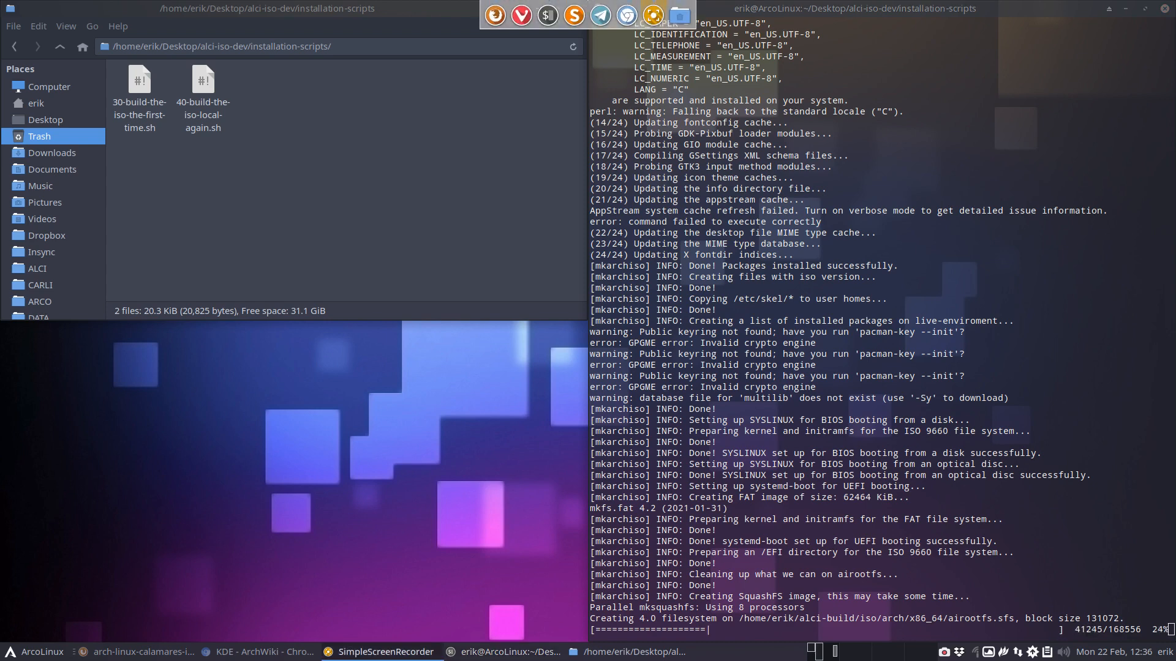